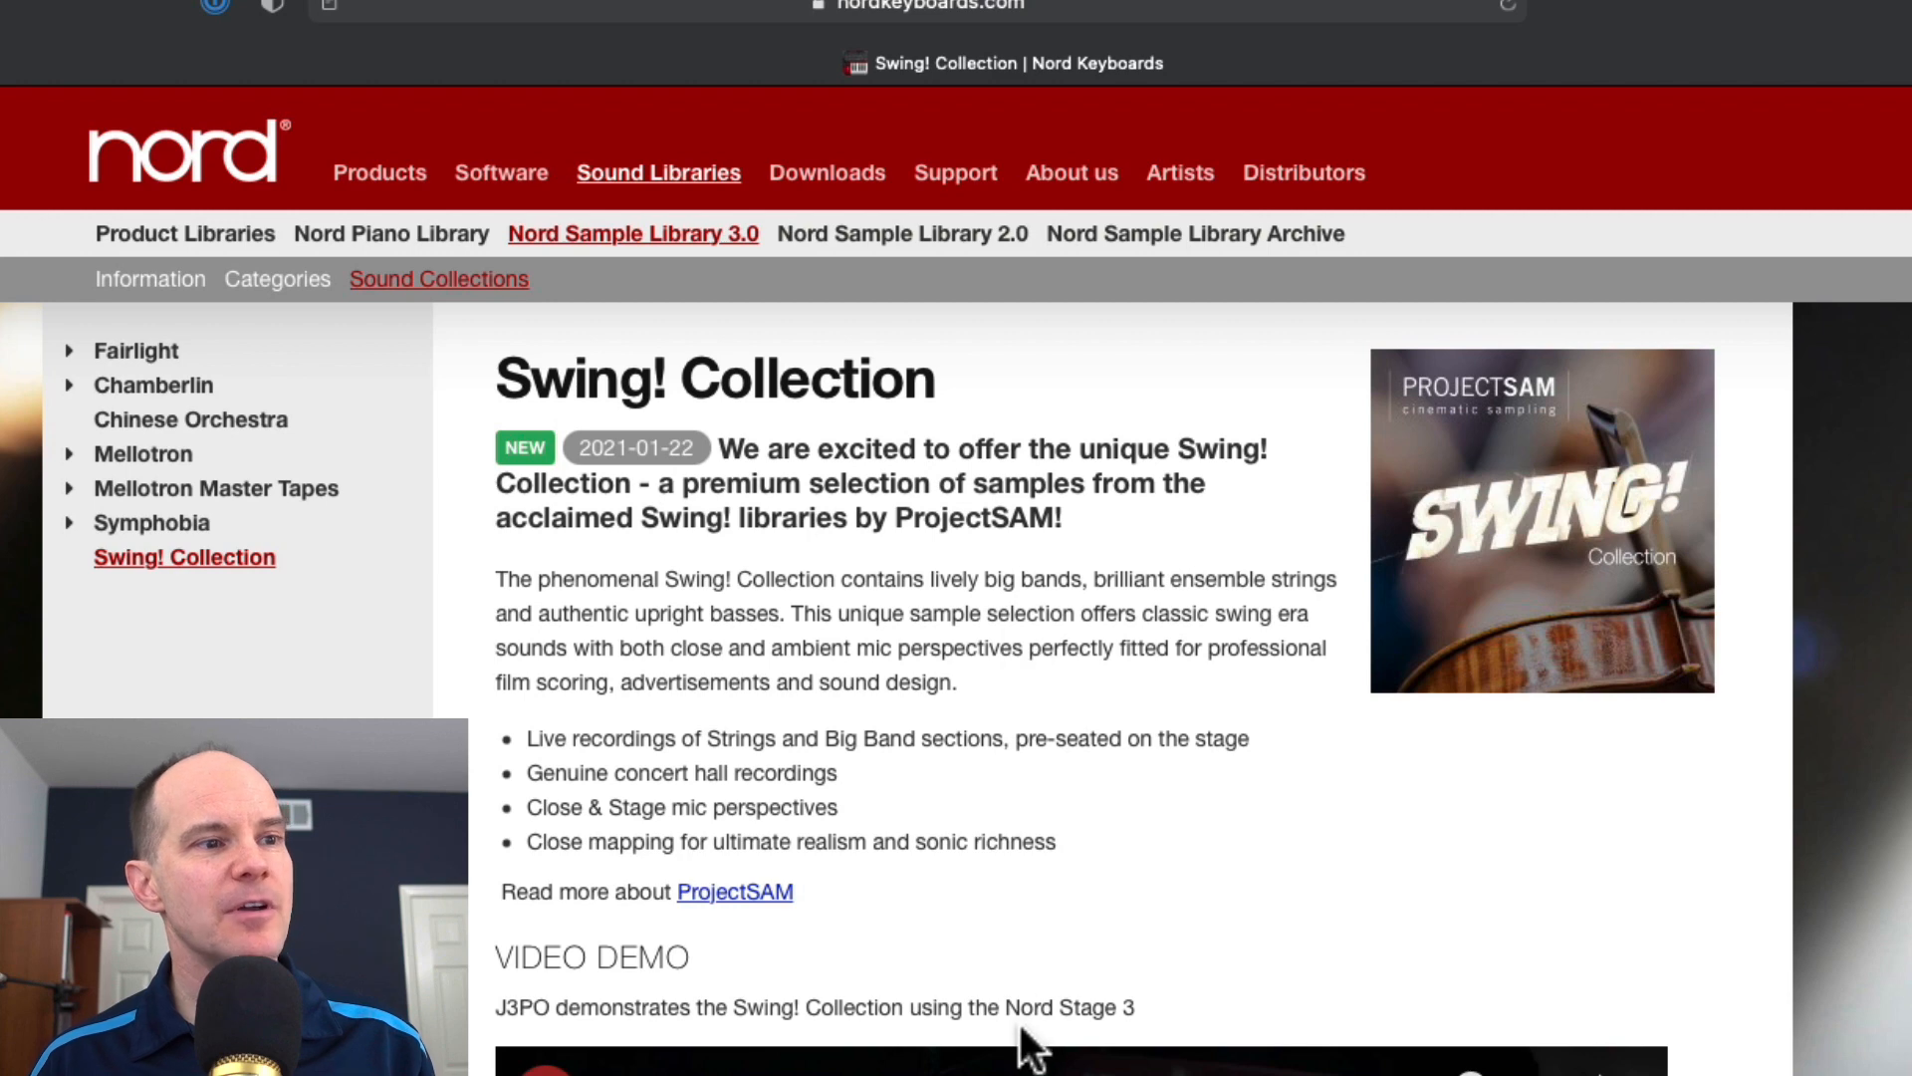
Examine the Swing! Collection page from its description through the video demo to the download section.
{"action": "left_click", "coordinate": [145, 287]}
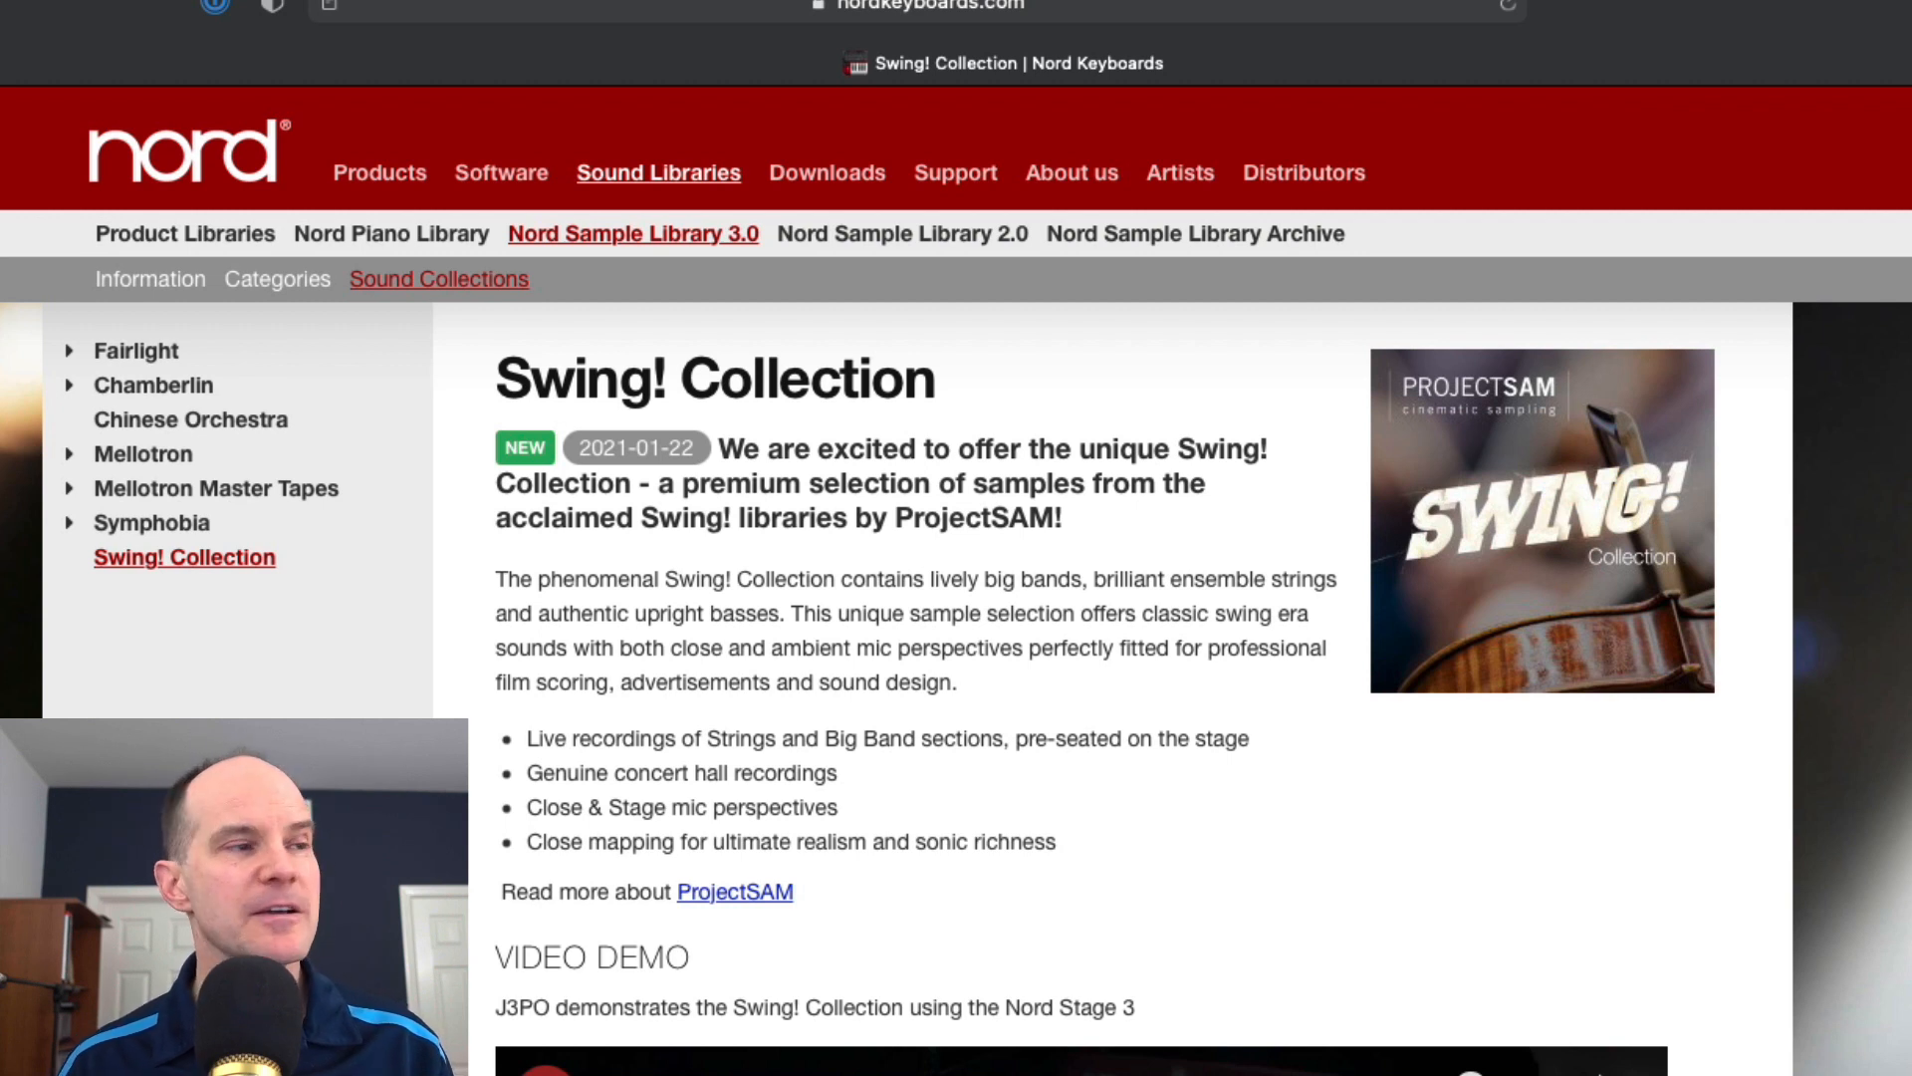
{"action": "scroll", "coordinate": [1095, 688], "scroll_direction": "down", "scroll_amount": 2}
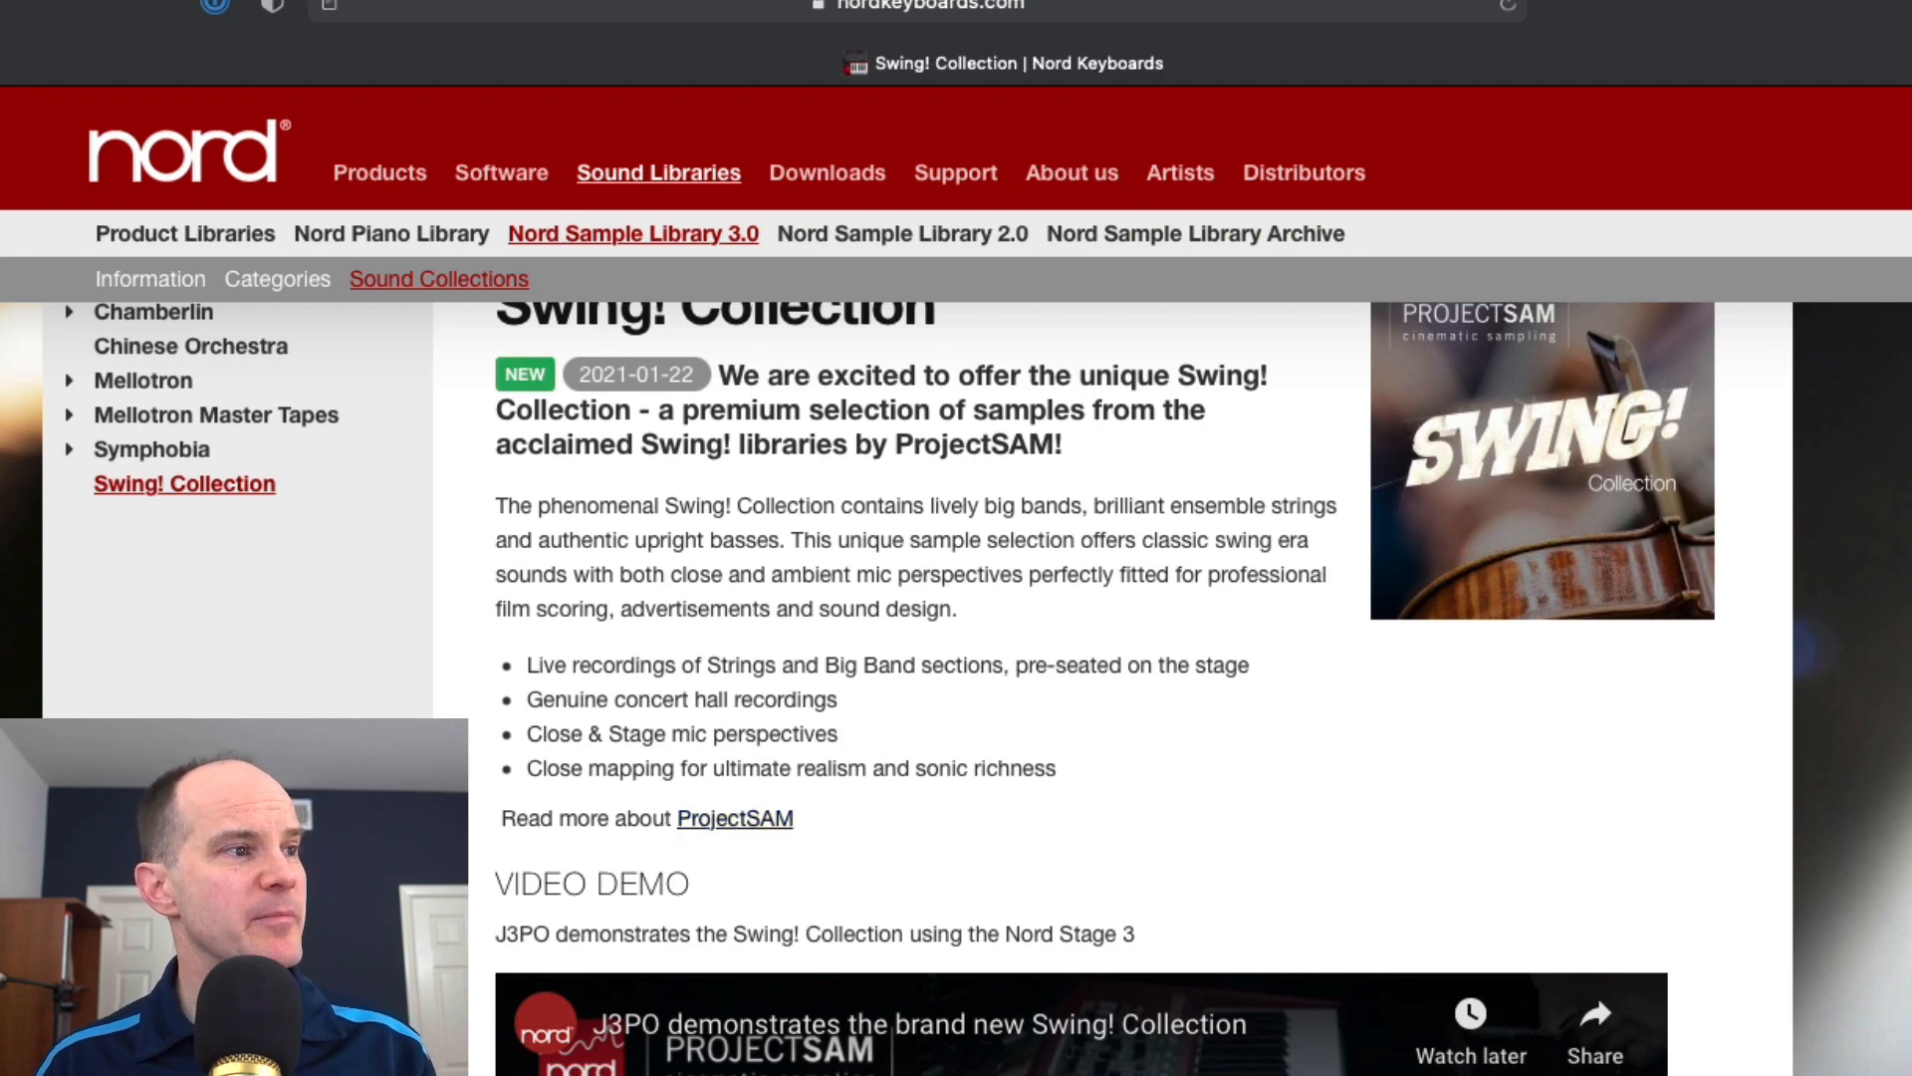
{"action": "scroll", "coordinate": [1095, 688], "scroll_direction": "down", "scroll_amount": 5}
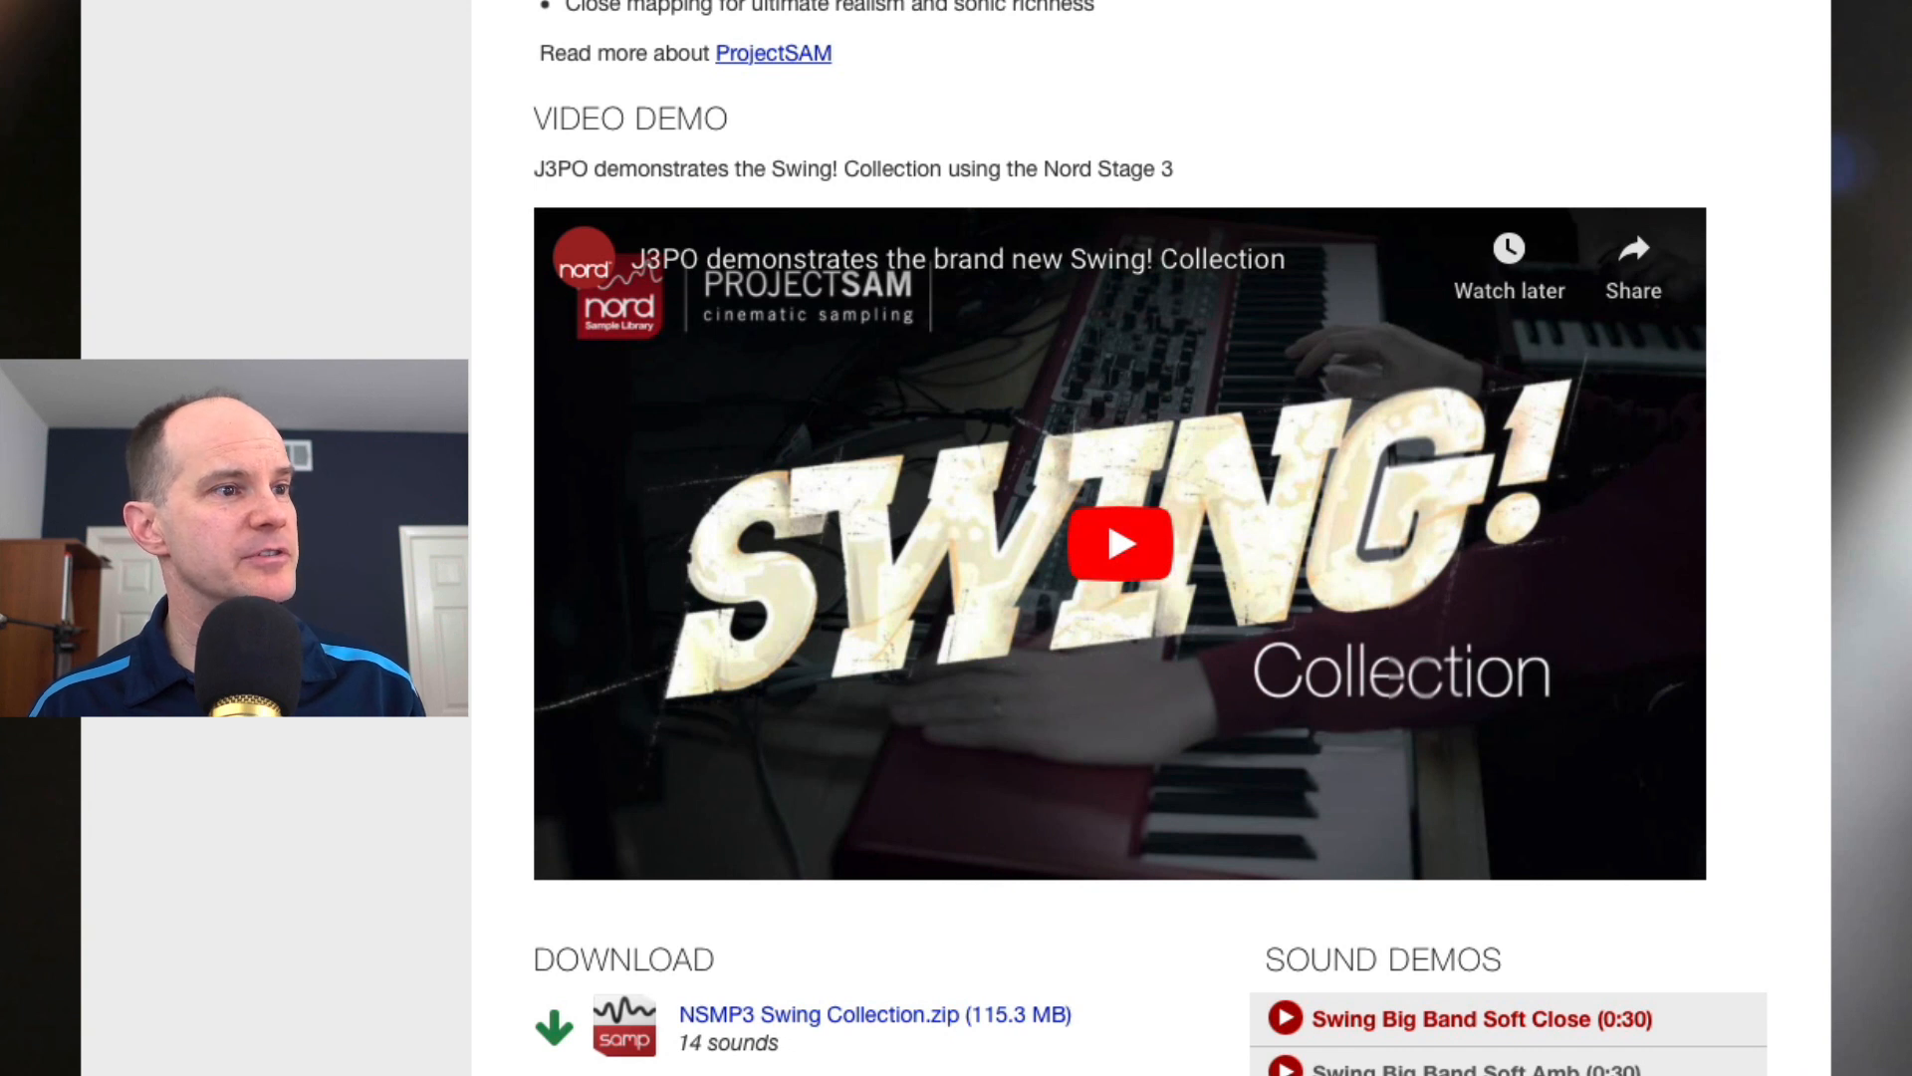
{"action": "scroll", "coordinate": [1151, 538], "scroll_direction": "down", "scroll_amount": 4}
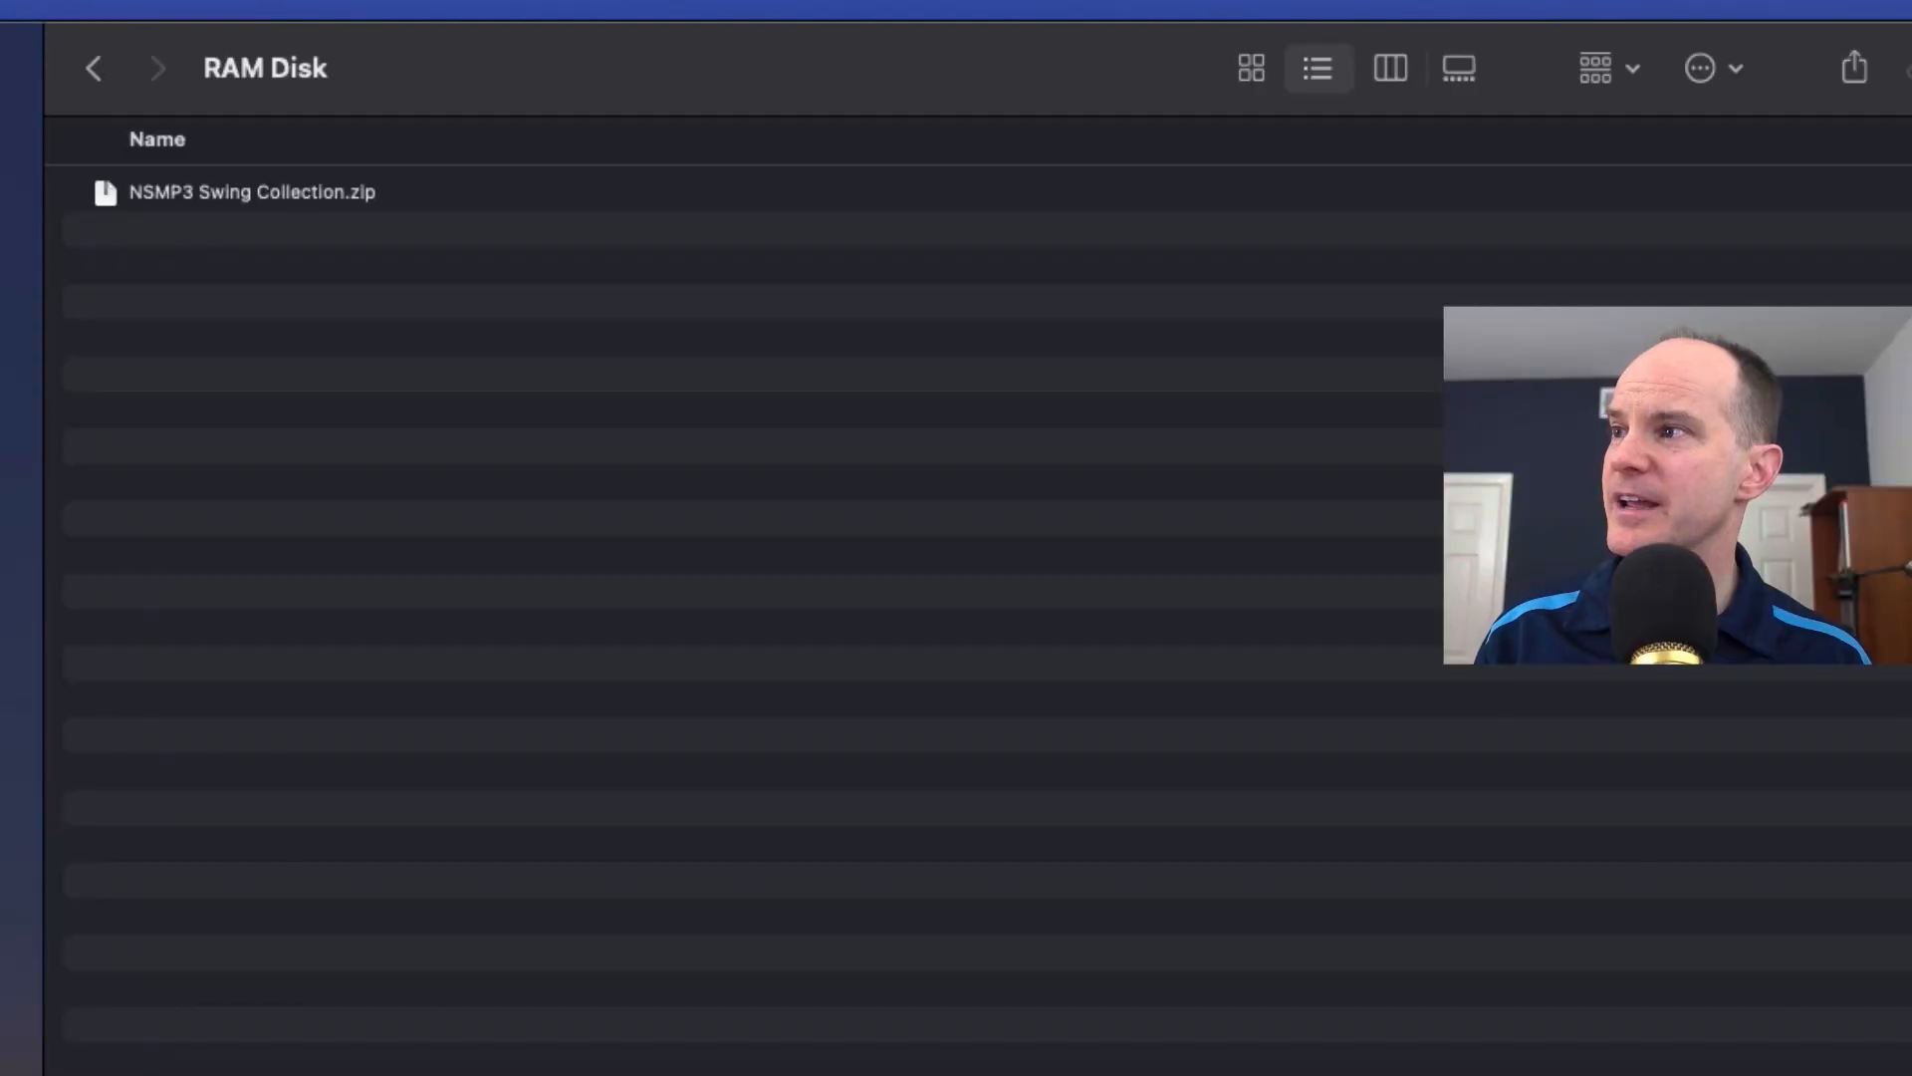
Unpack NSMP3 Swing Collection.zip on the RAM Disk and expand the extracted folder to list its sample files.
{"action": "left_click", "coordinate": [252, 191]}
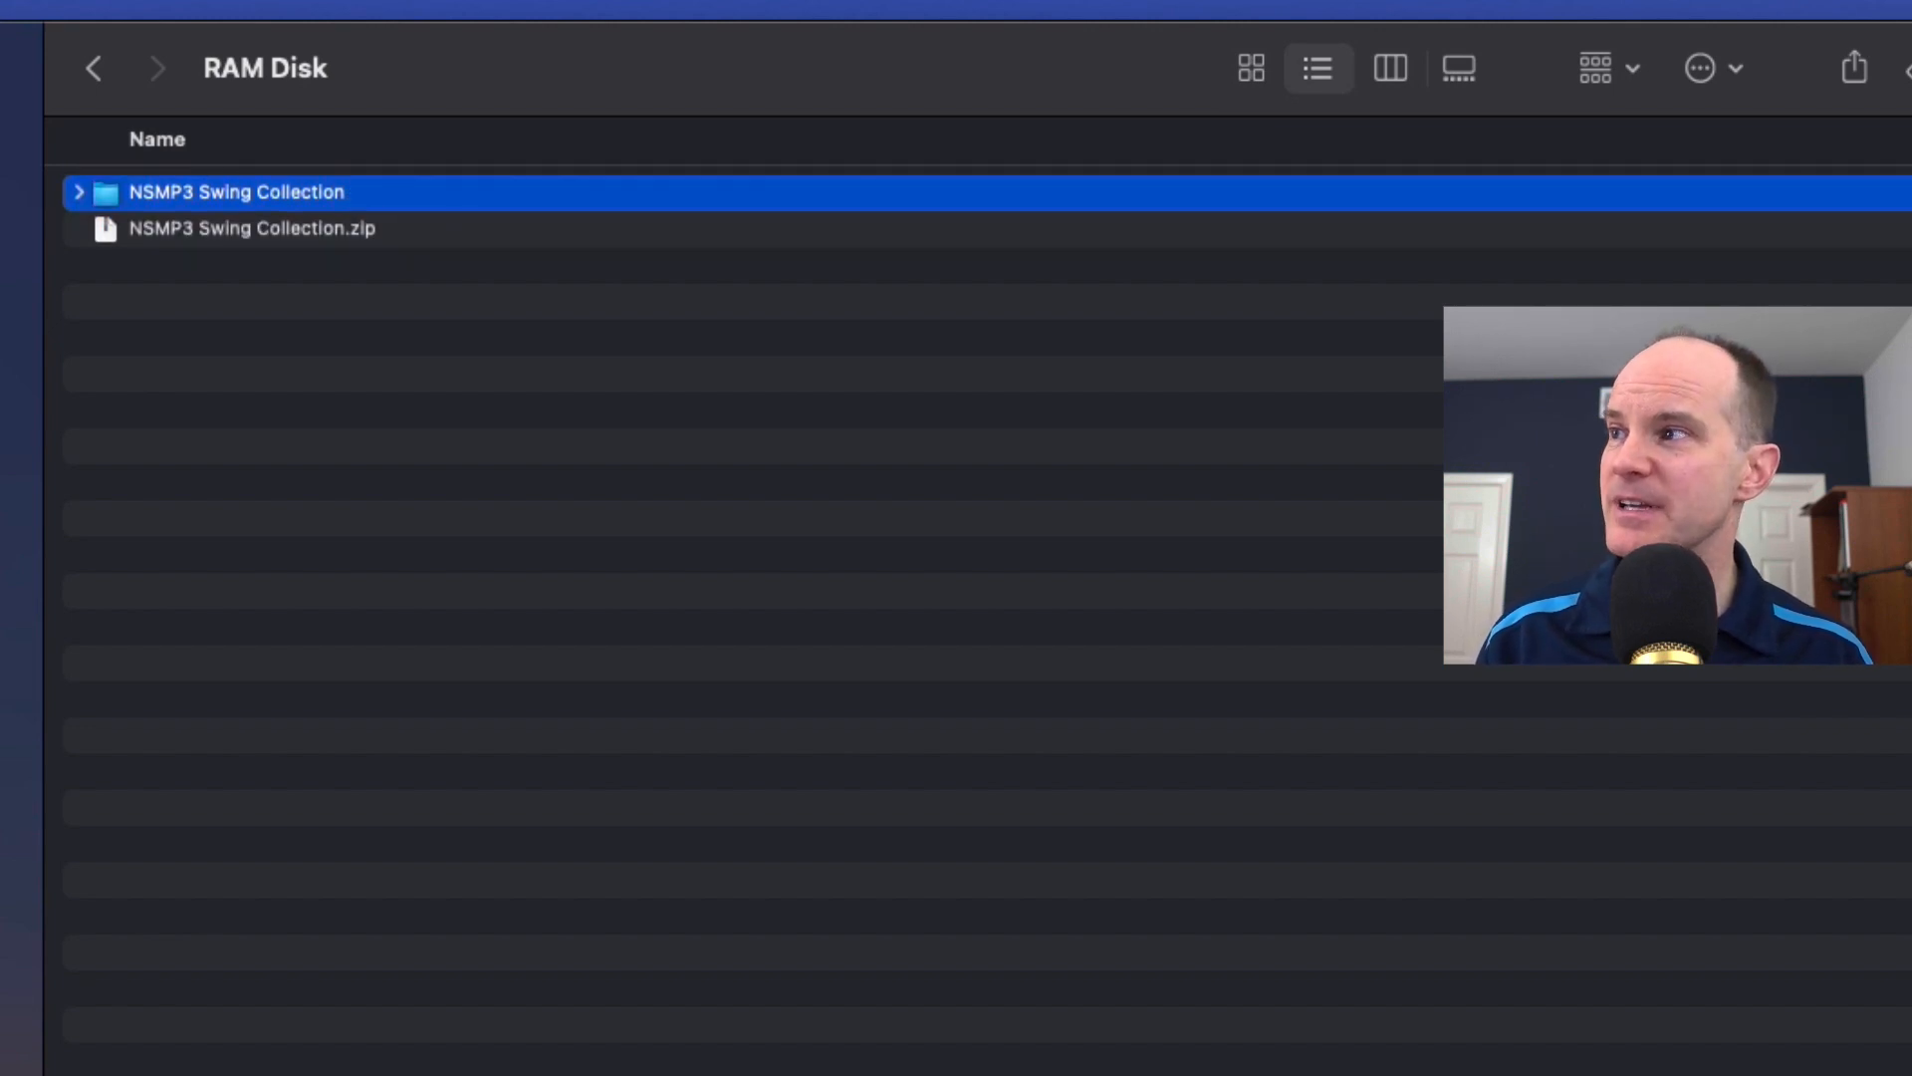
{"action": "key", "text": "Right"}
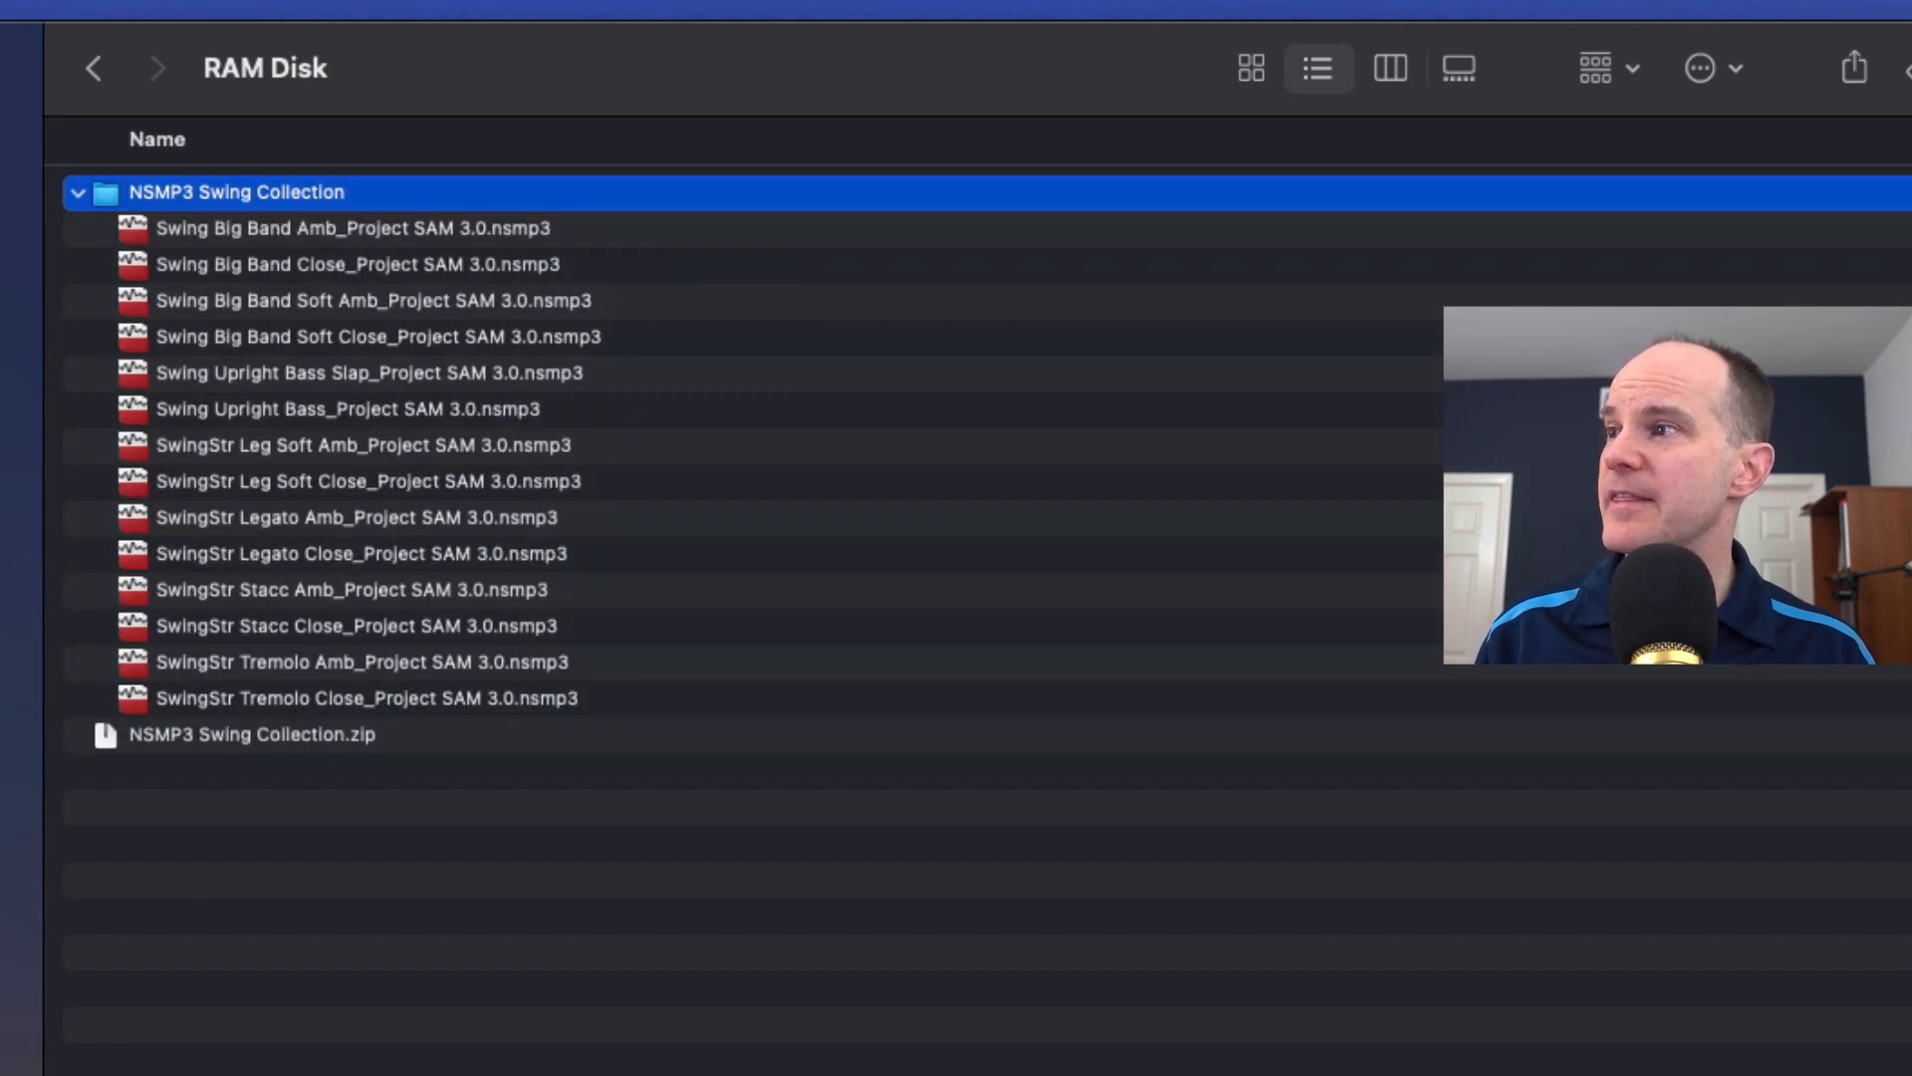
{"action": "key", "text": "Down"}
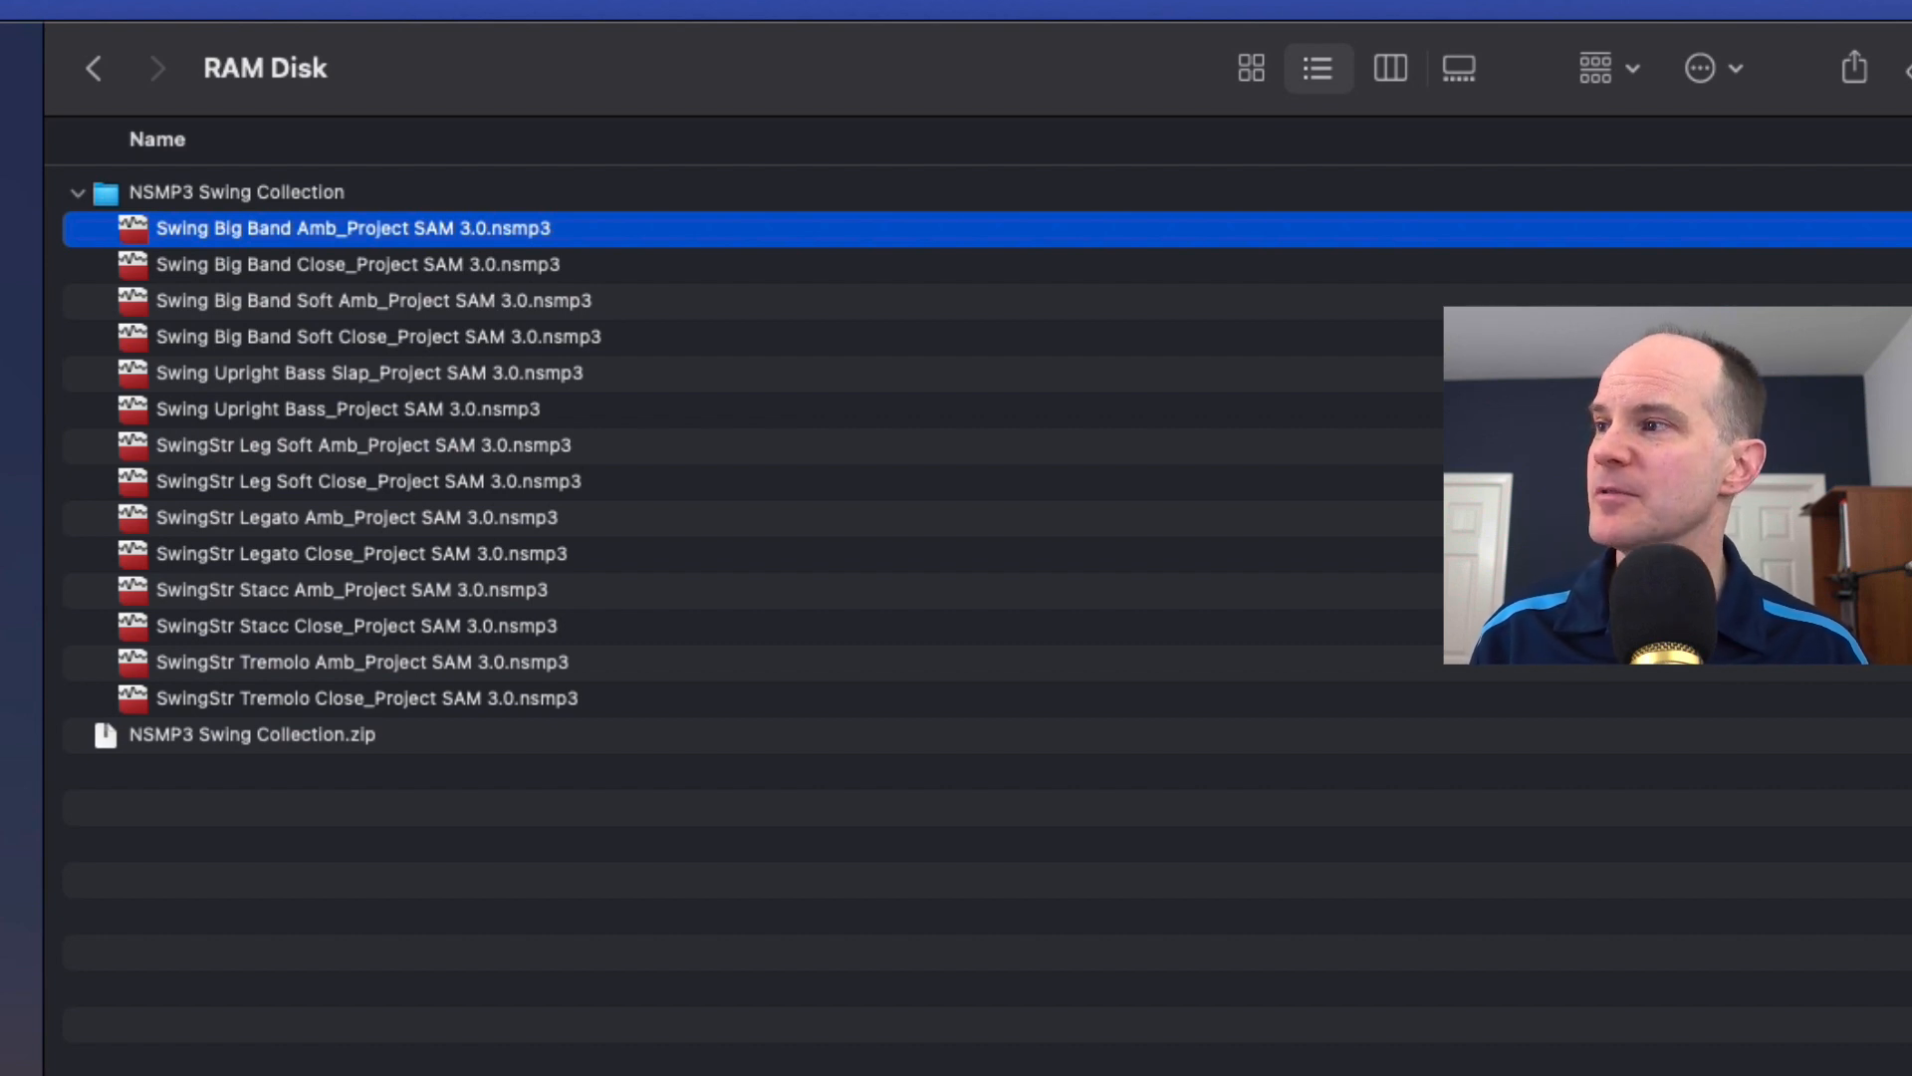
{"action": "key", "text": "Escape"}
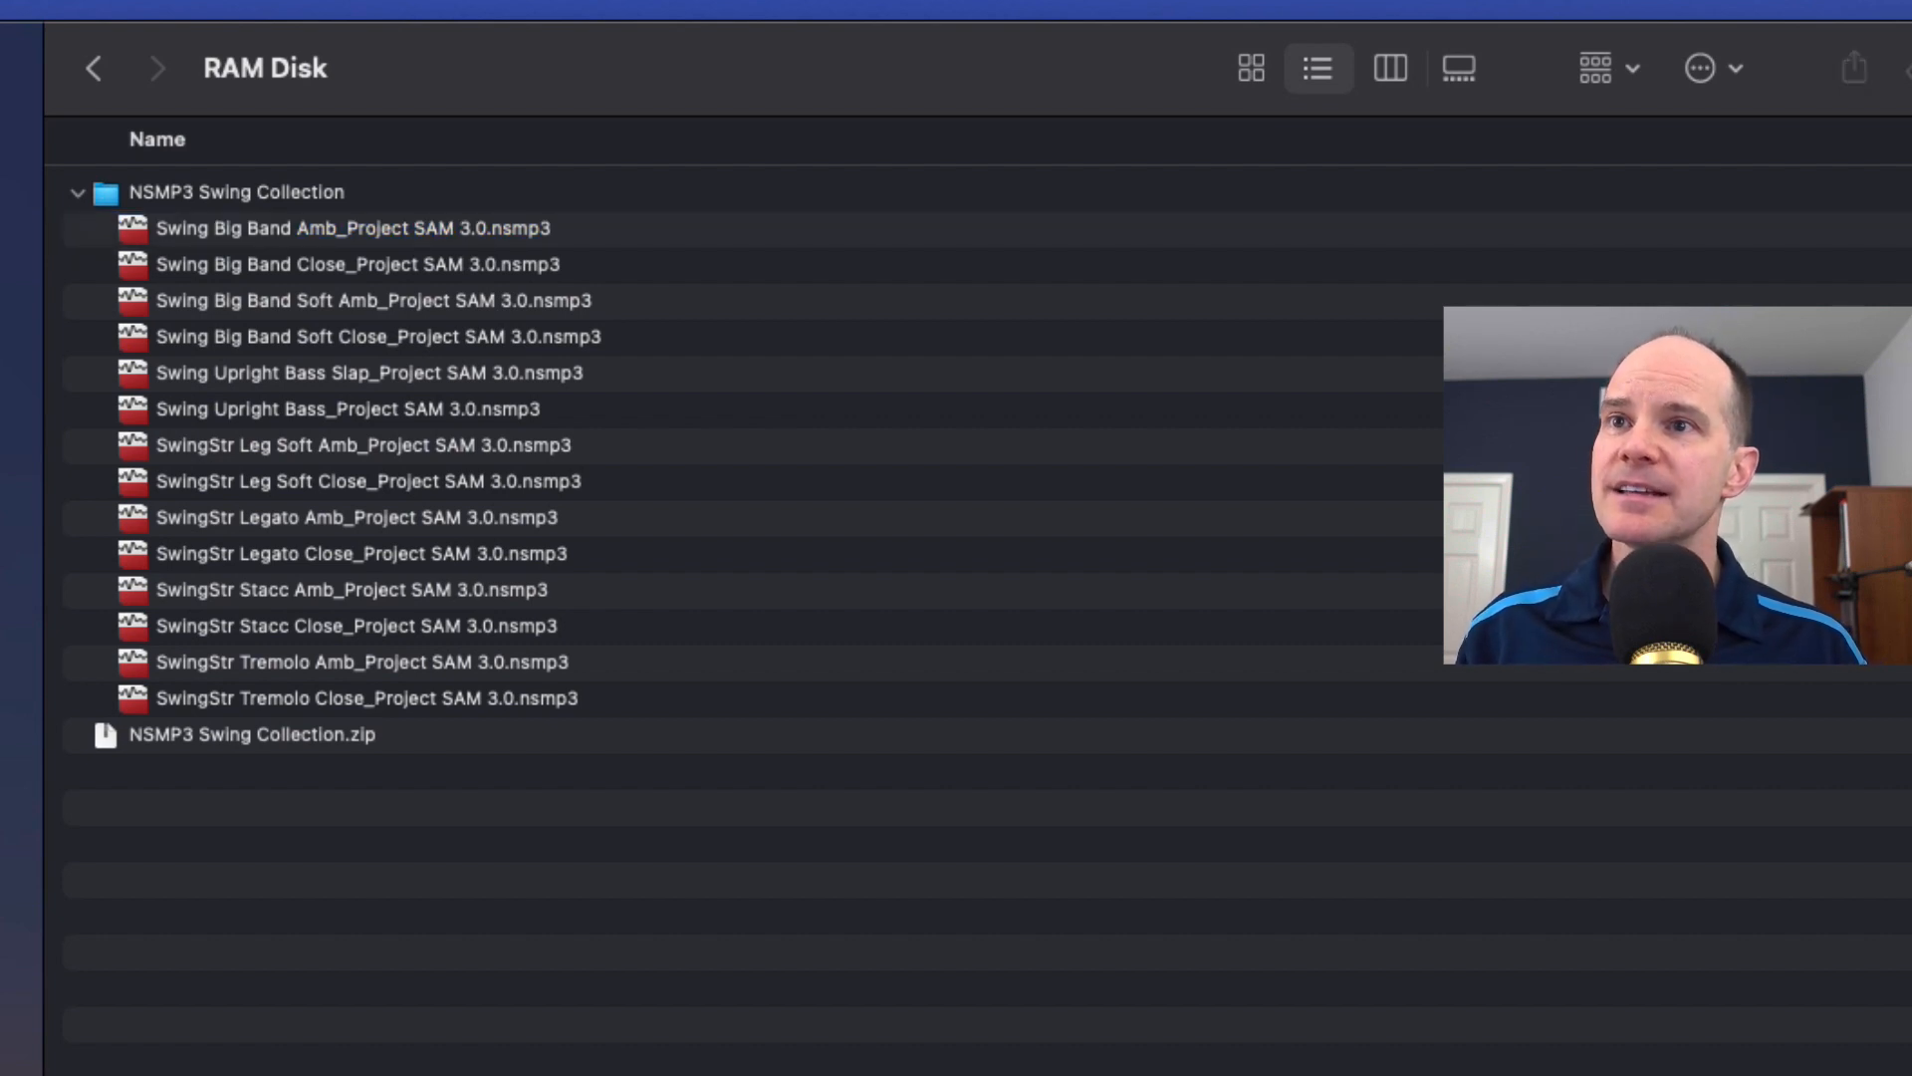
Narrow the Name column to reveal the file details, sort by size with the largest first, and select the SwingStr Legato Close sample.
{"action": "left_click_drag", "start_coordinate": [1911, 139], "coordinate": [736, 140]}
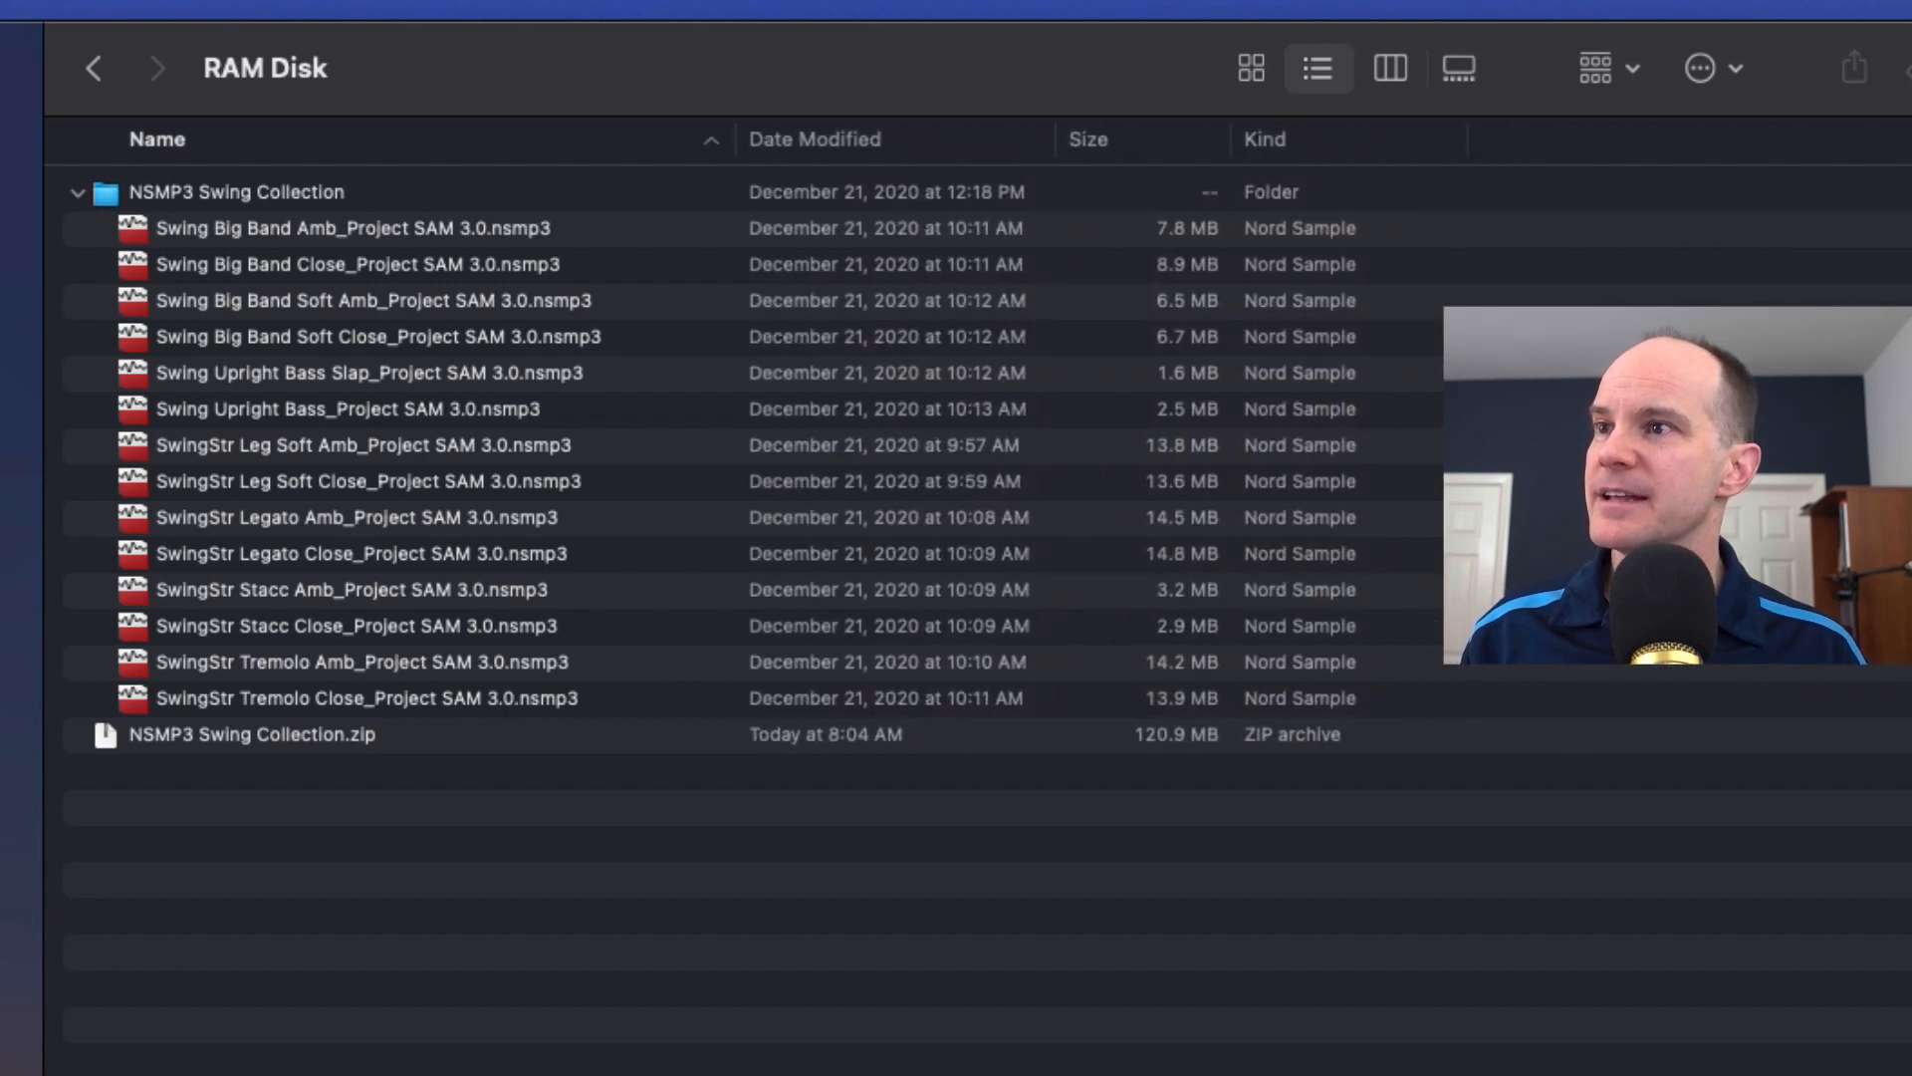
{"action": "left_click", "coordinate": [1088, 140]}
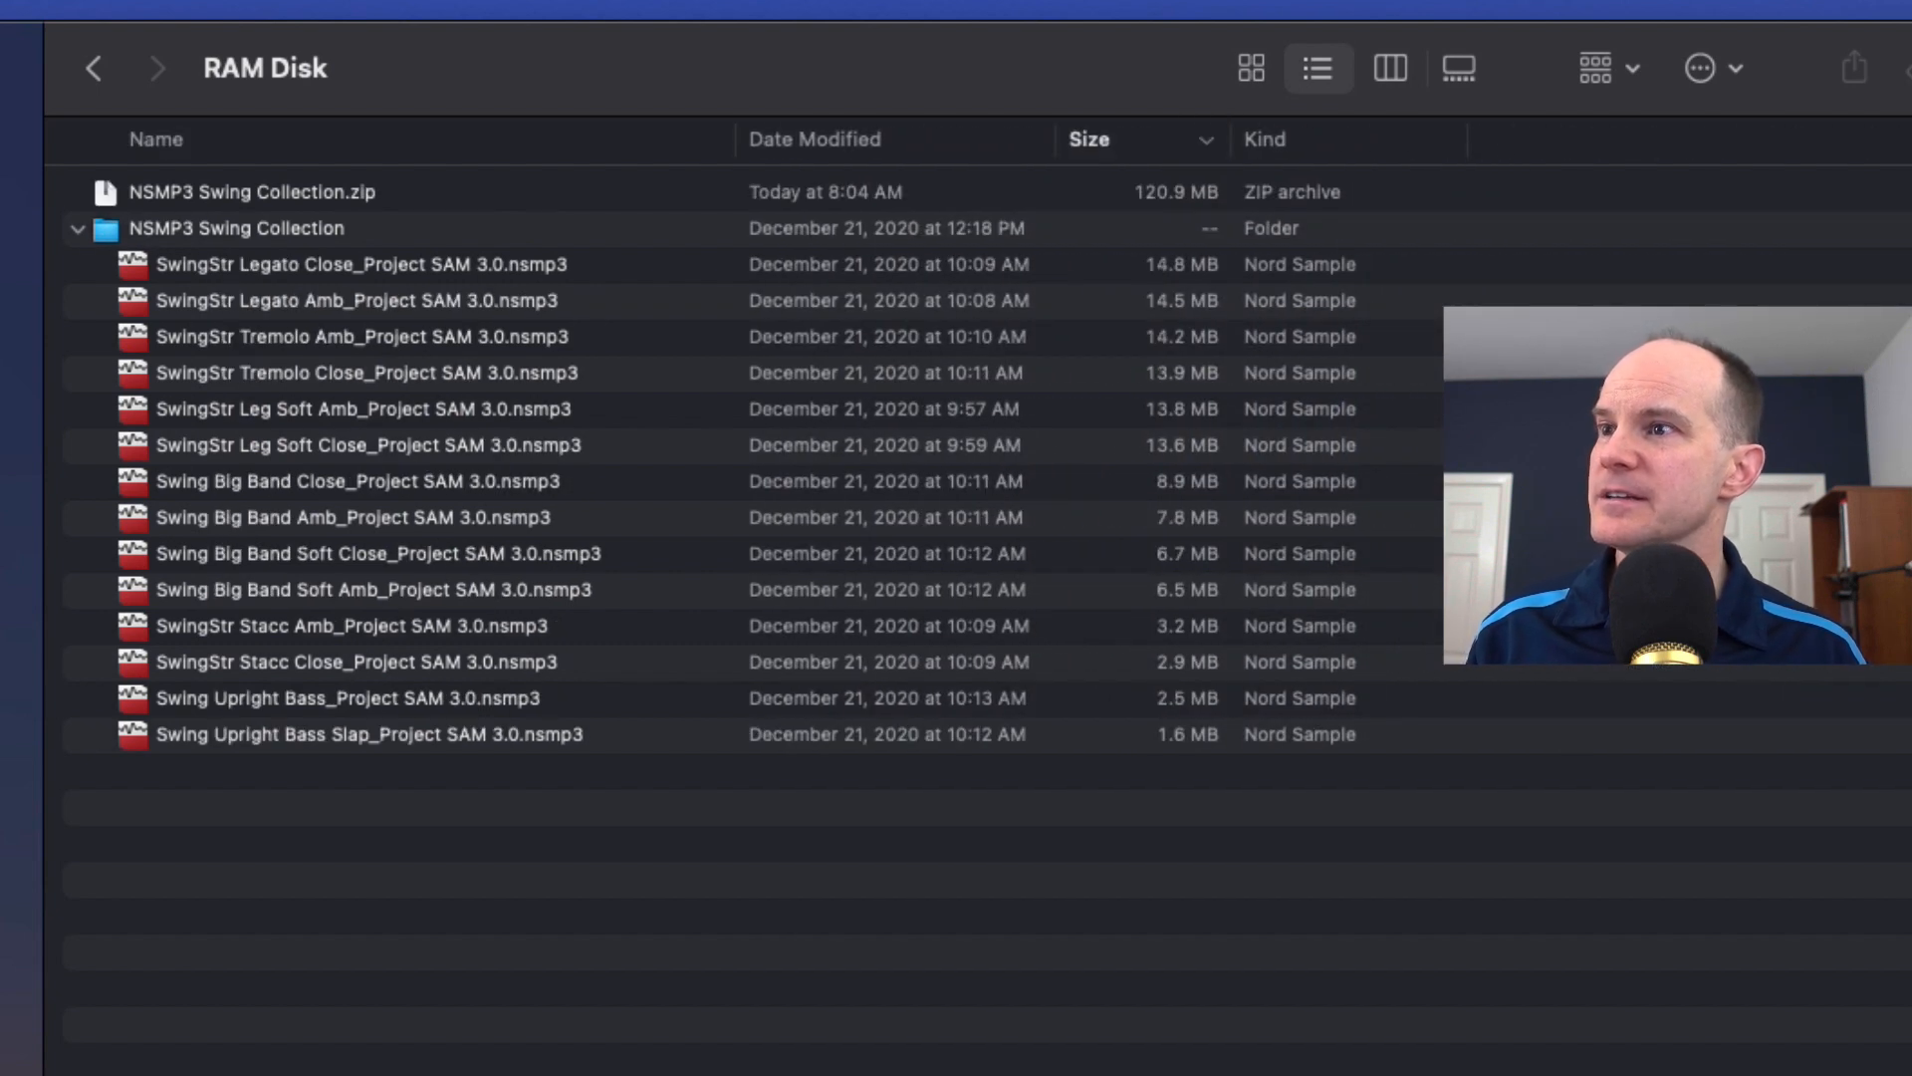
{"action": "left_click", "coordinate": [362, 265]}
{"action": "left_click", "coordinate": [370, 735]}
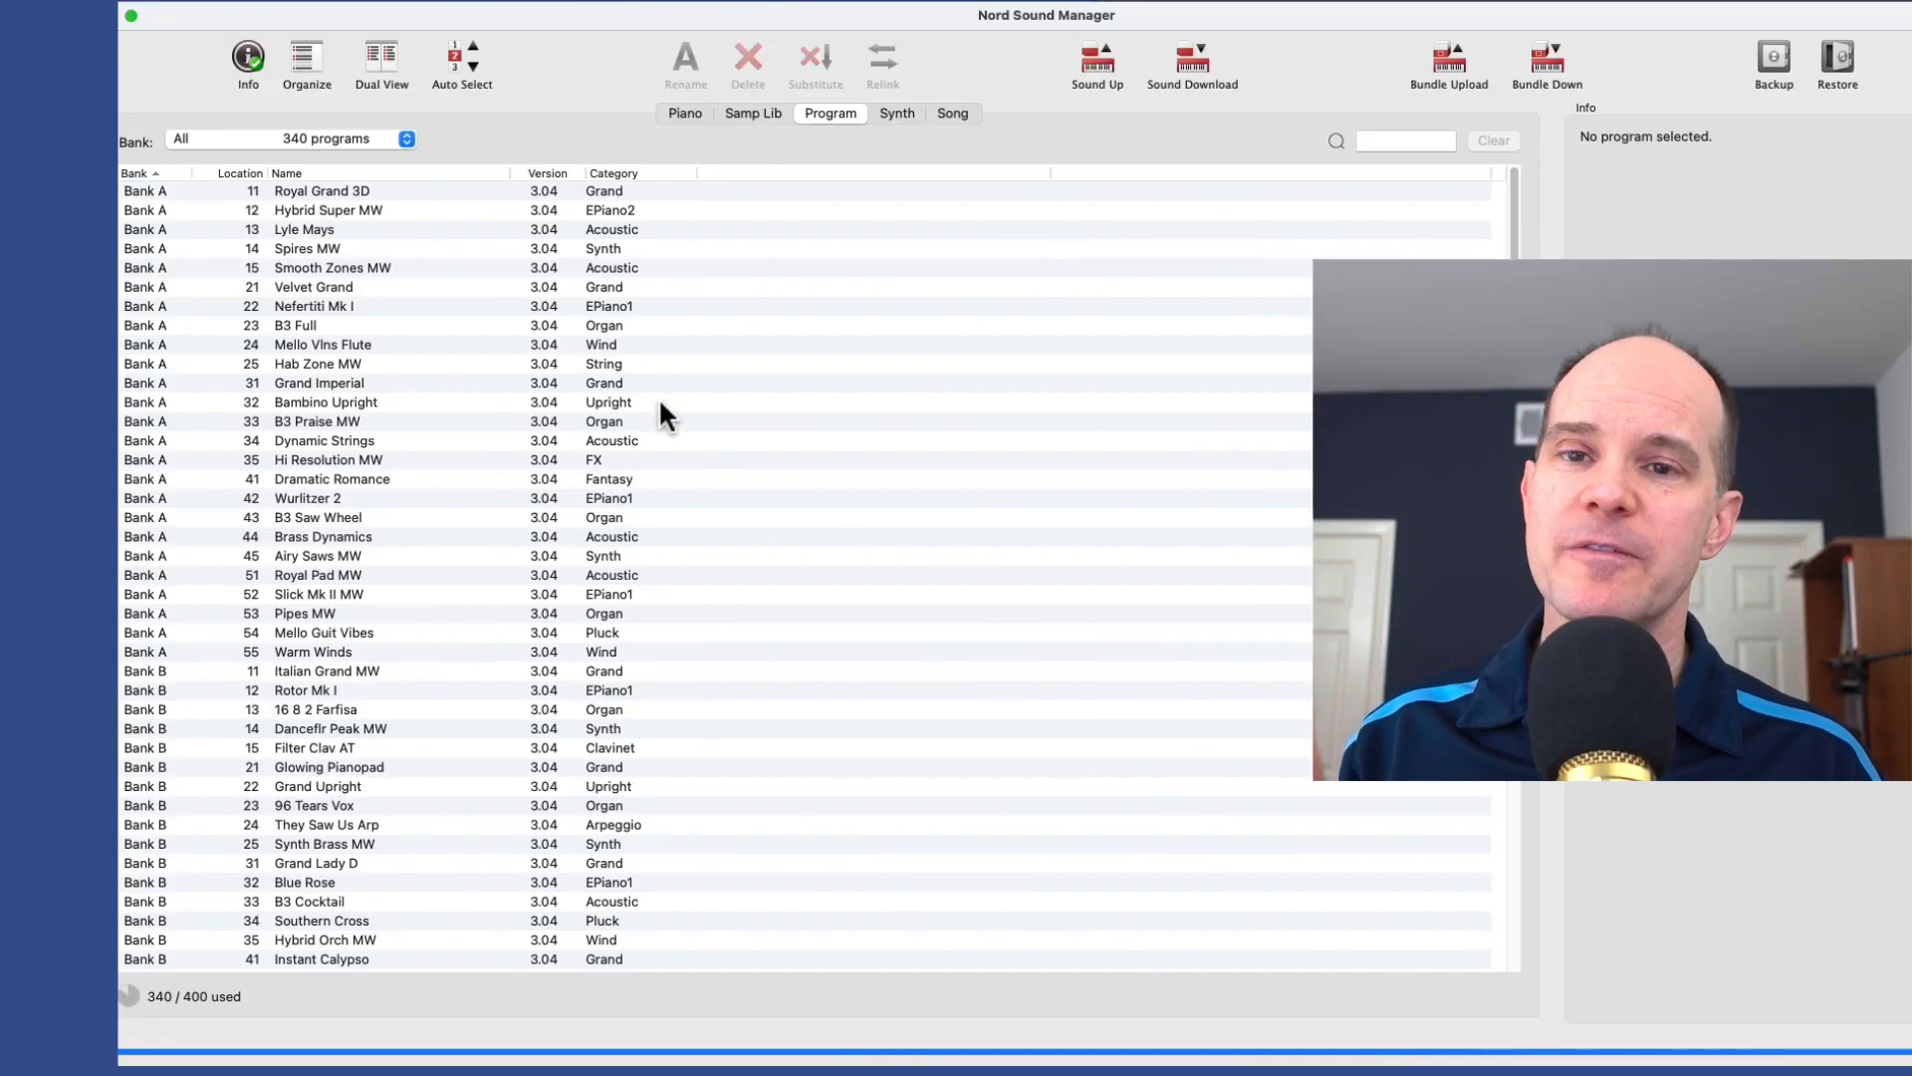
In Nord Sound Manager, show the sample library and sort it by size with the largest samples first.
{"action": "left_click", "coordinate": [752, 116]}
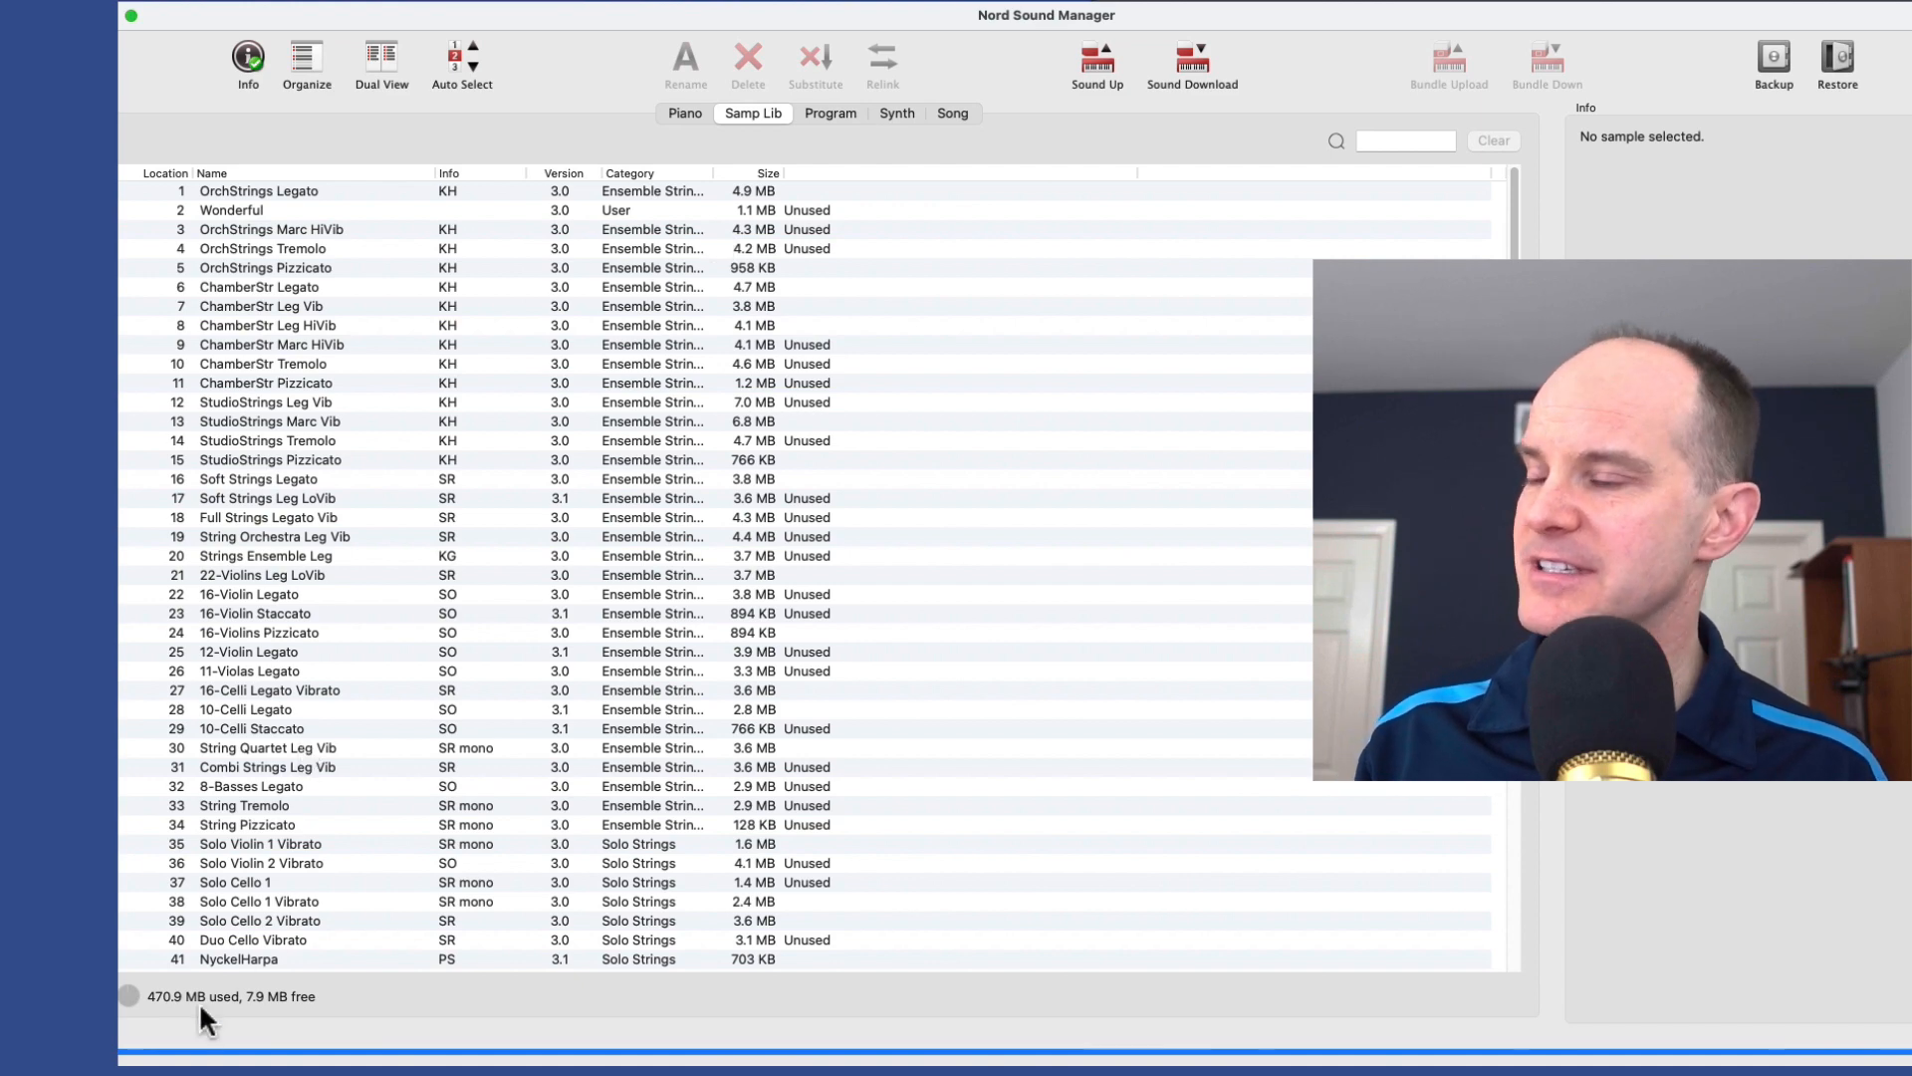
{"action": "left_click_drag", "start_coordinate": [267, 11], "coordinate": [314, 9]}
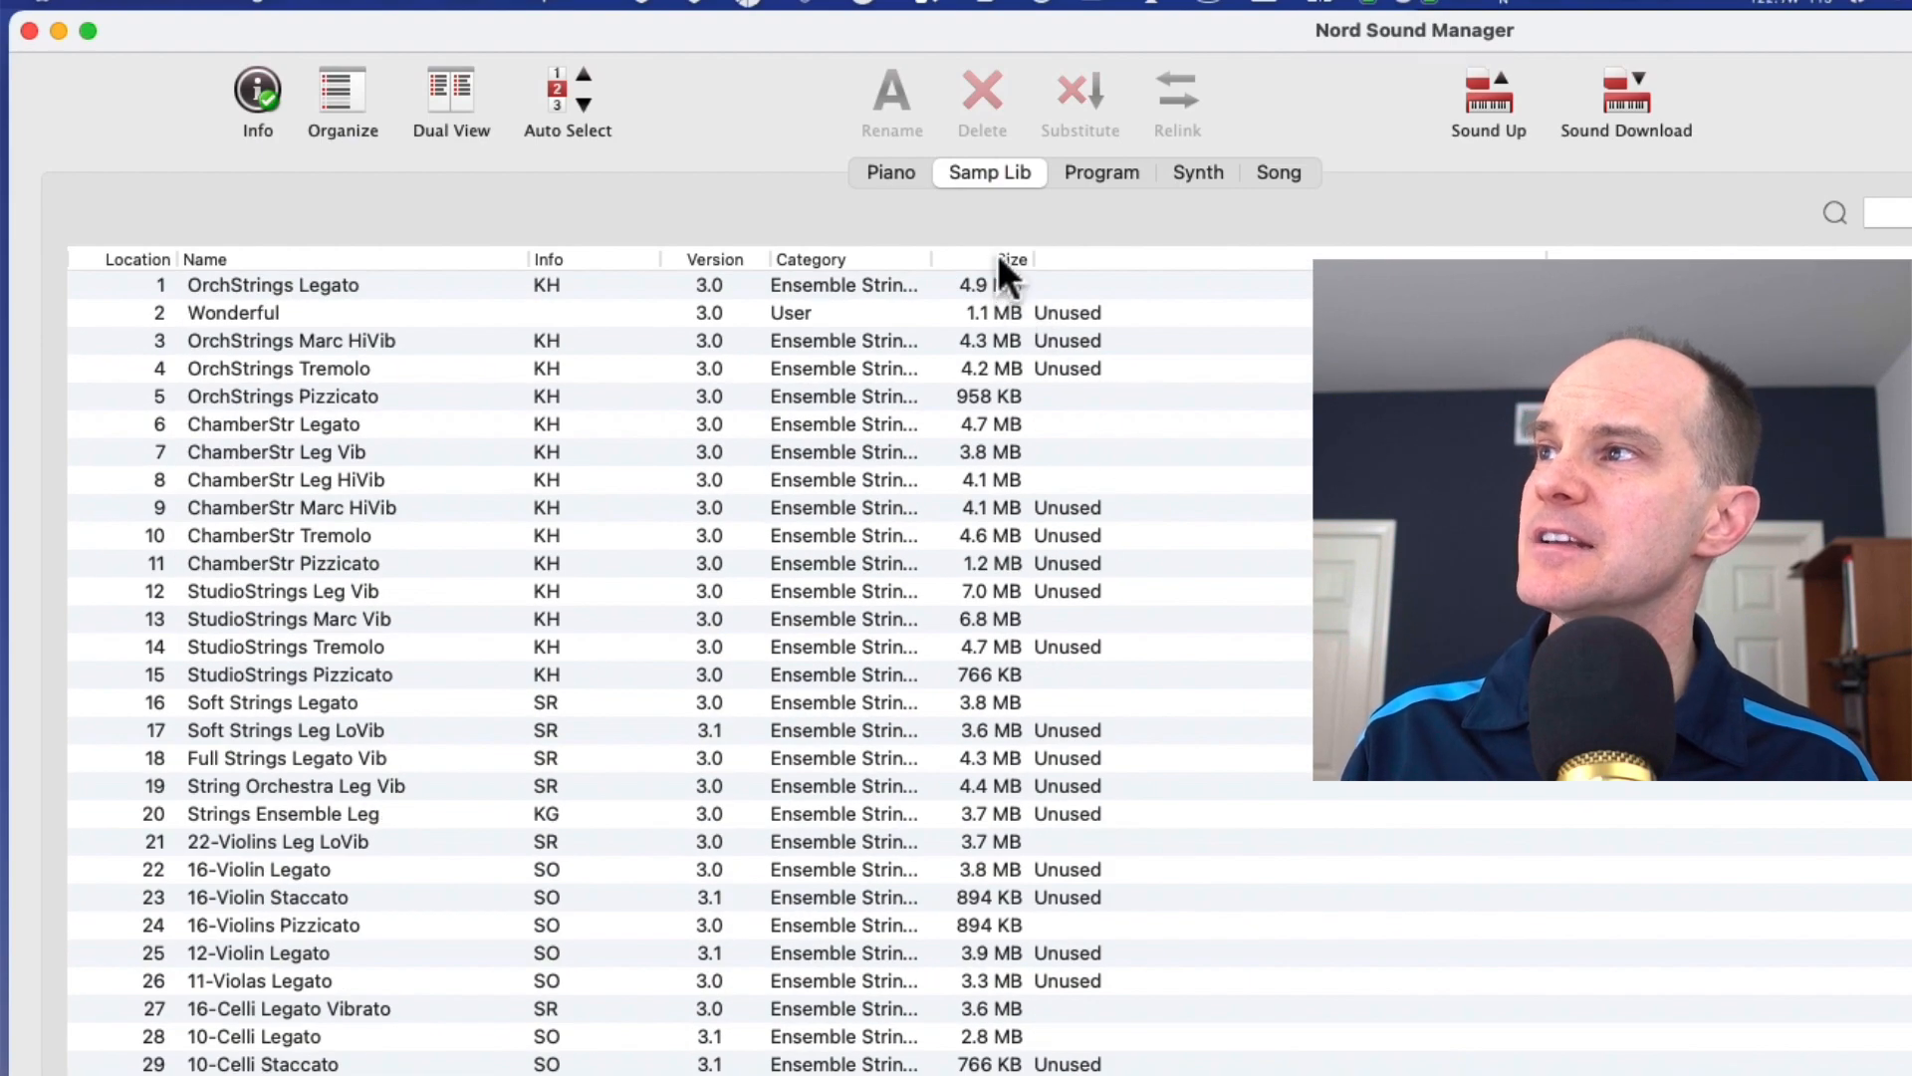
{"action": "left_click", "coordinate": [999, 257]}
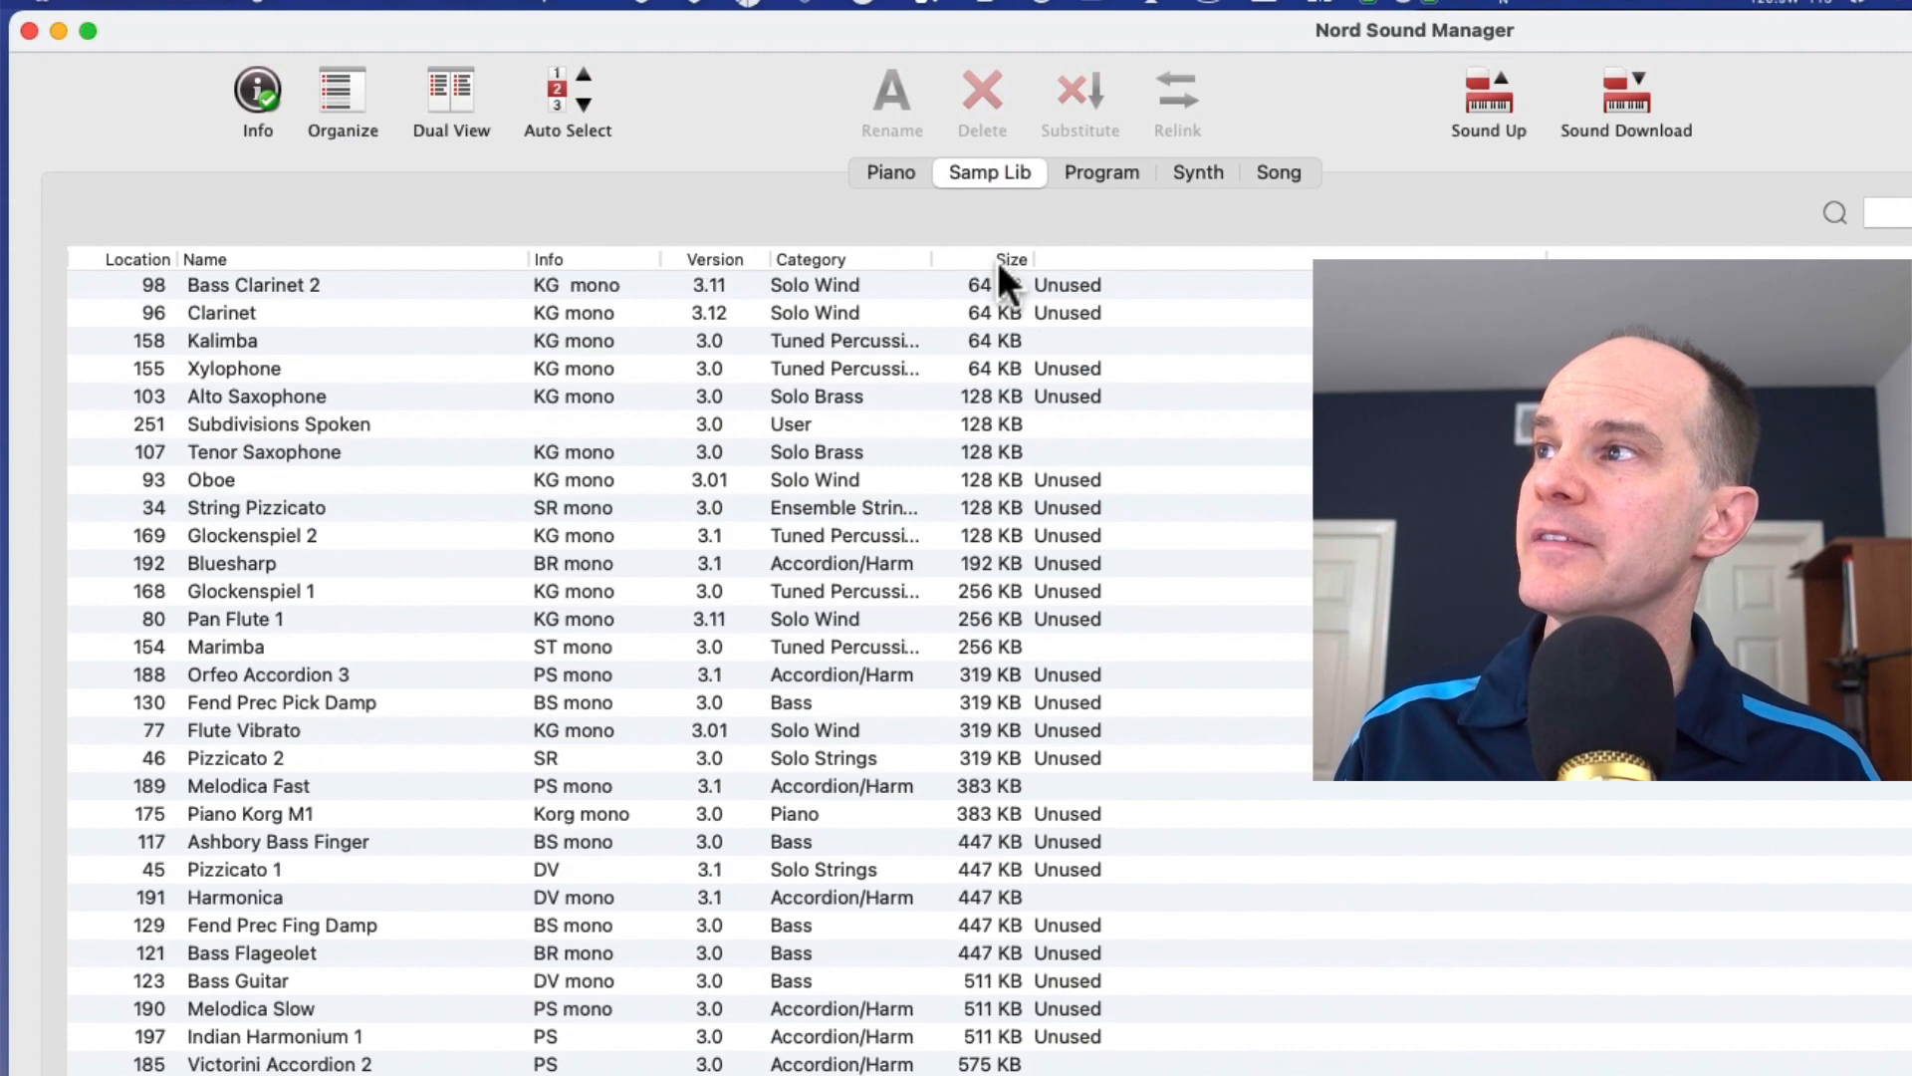
{"action": "left_click", "coordinate": [999, 259]}
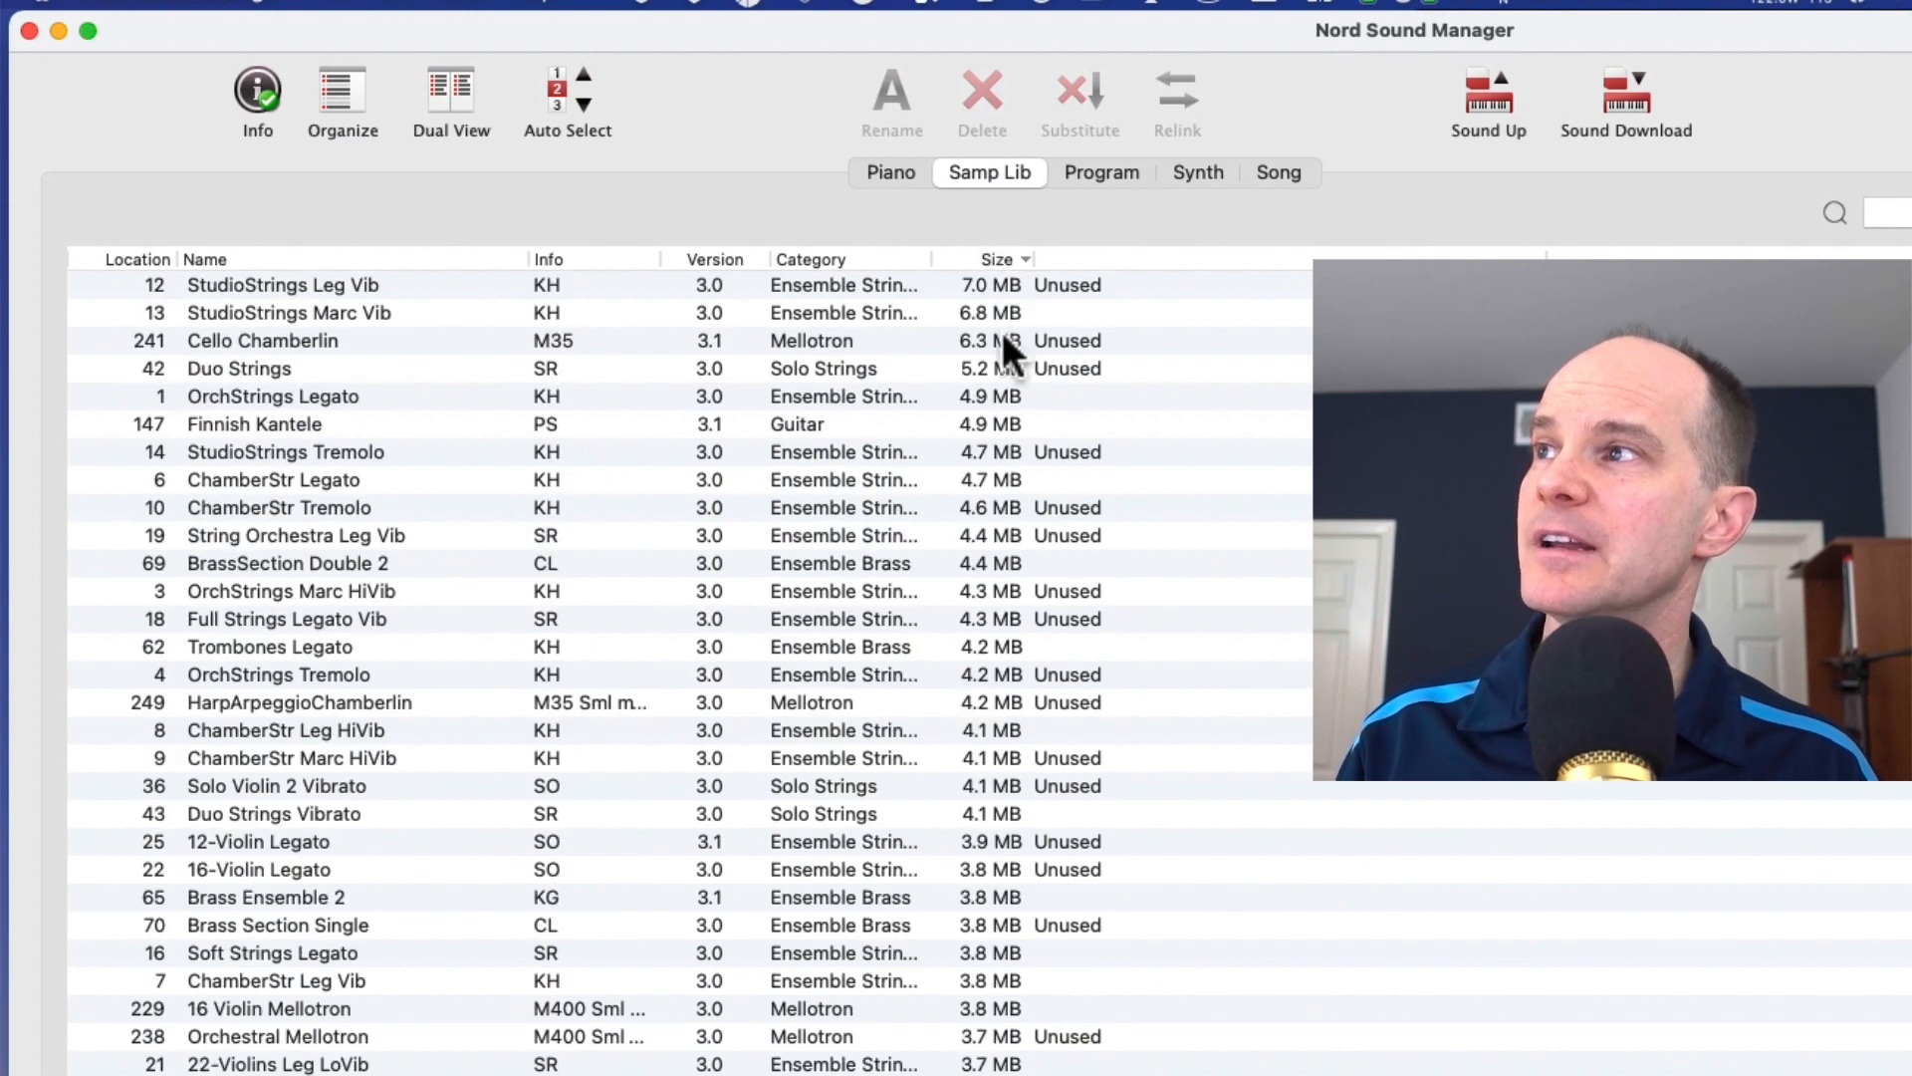
Select the ten largest samples marked Unused, from StudioStrings Leg Vib to HarpArpeggioChamberlin.
{"action": "left_click", "coordinate": [1058, 287]}
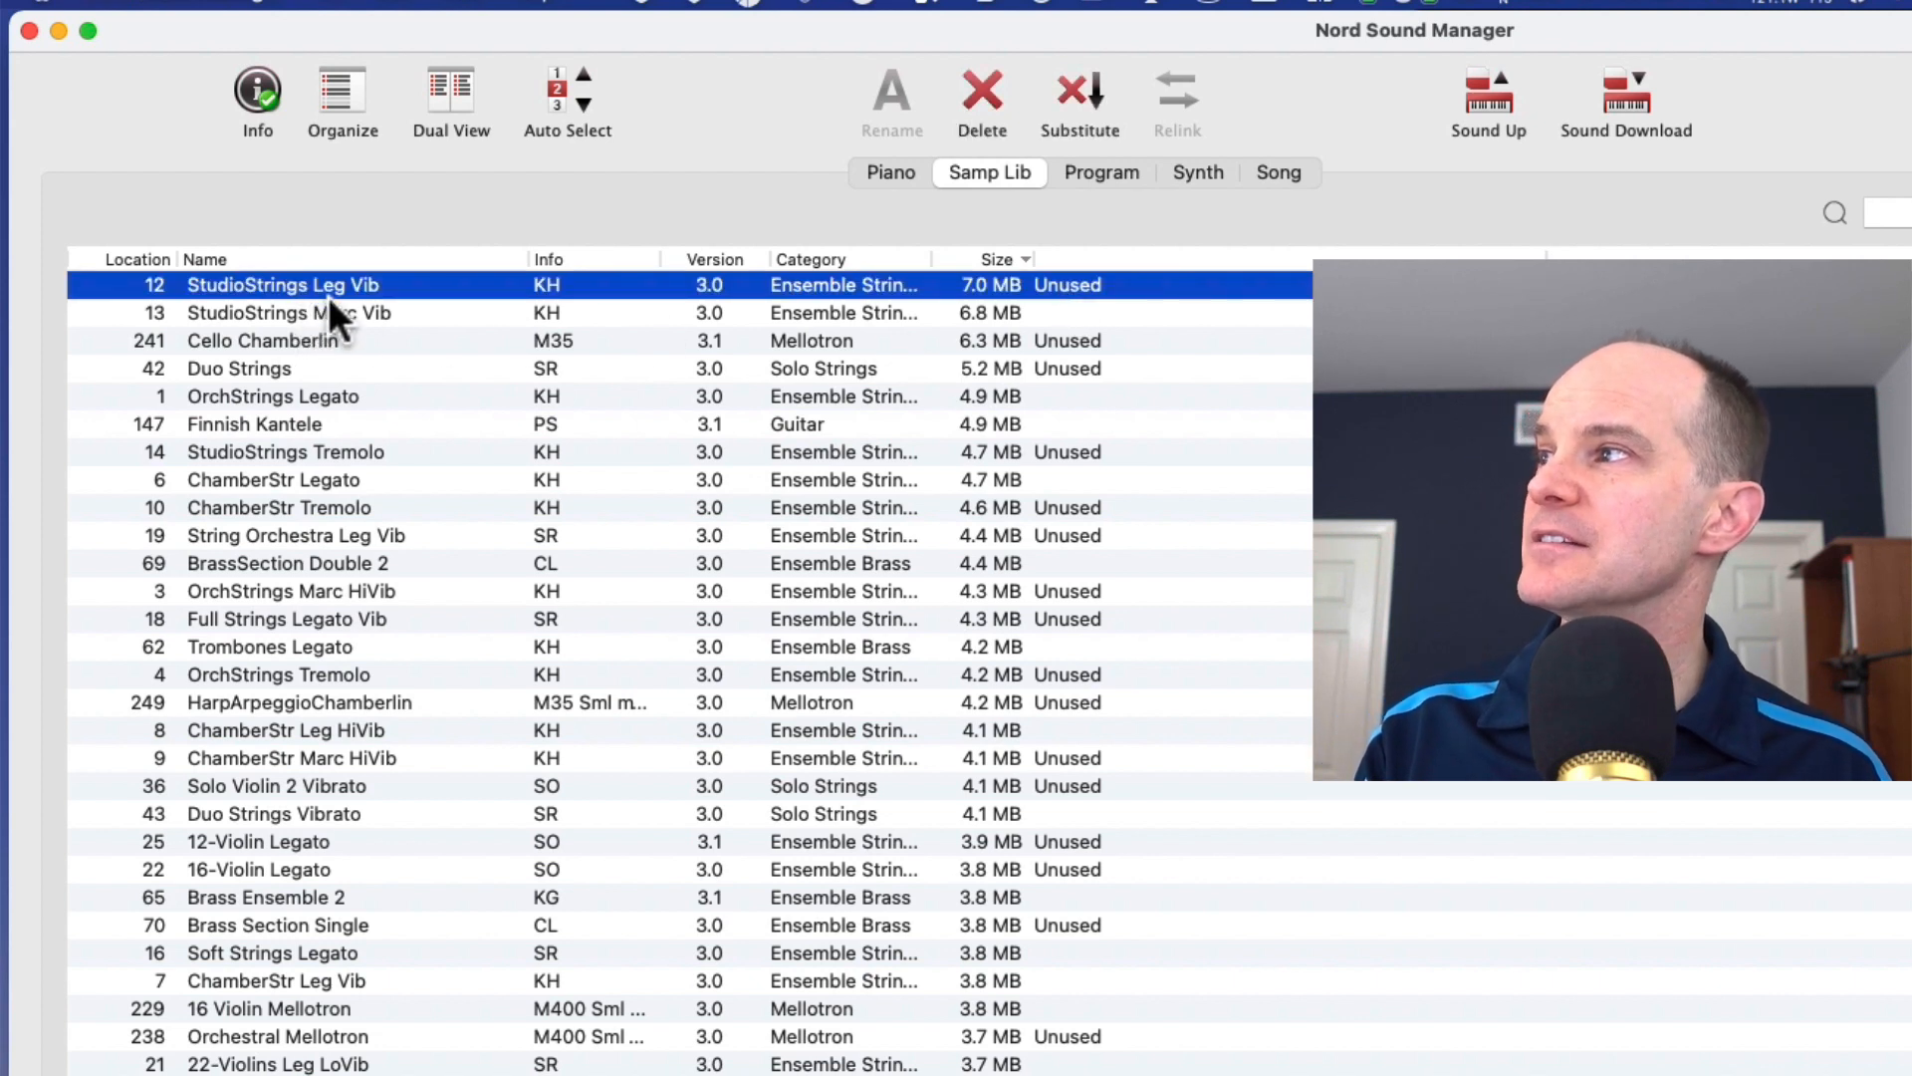
{"action": "left_click", "coordinate": [1068, 336], "text": "super"}
{"action": "left_click", "coordinate": [1074, 368], "text": "super"}
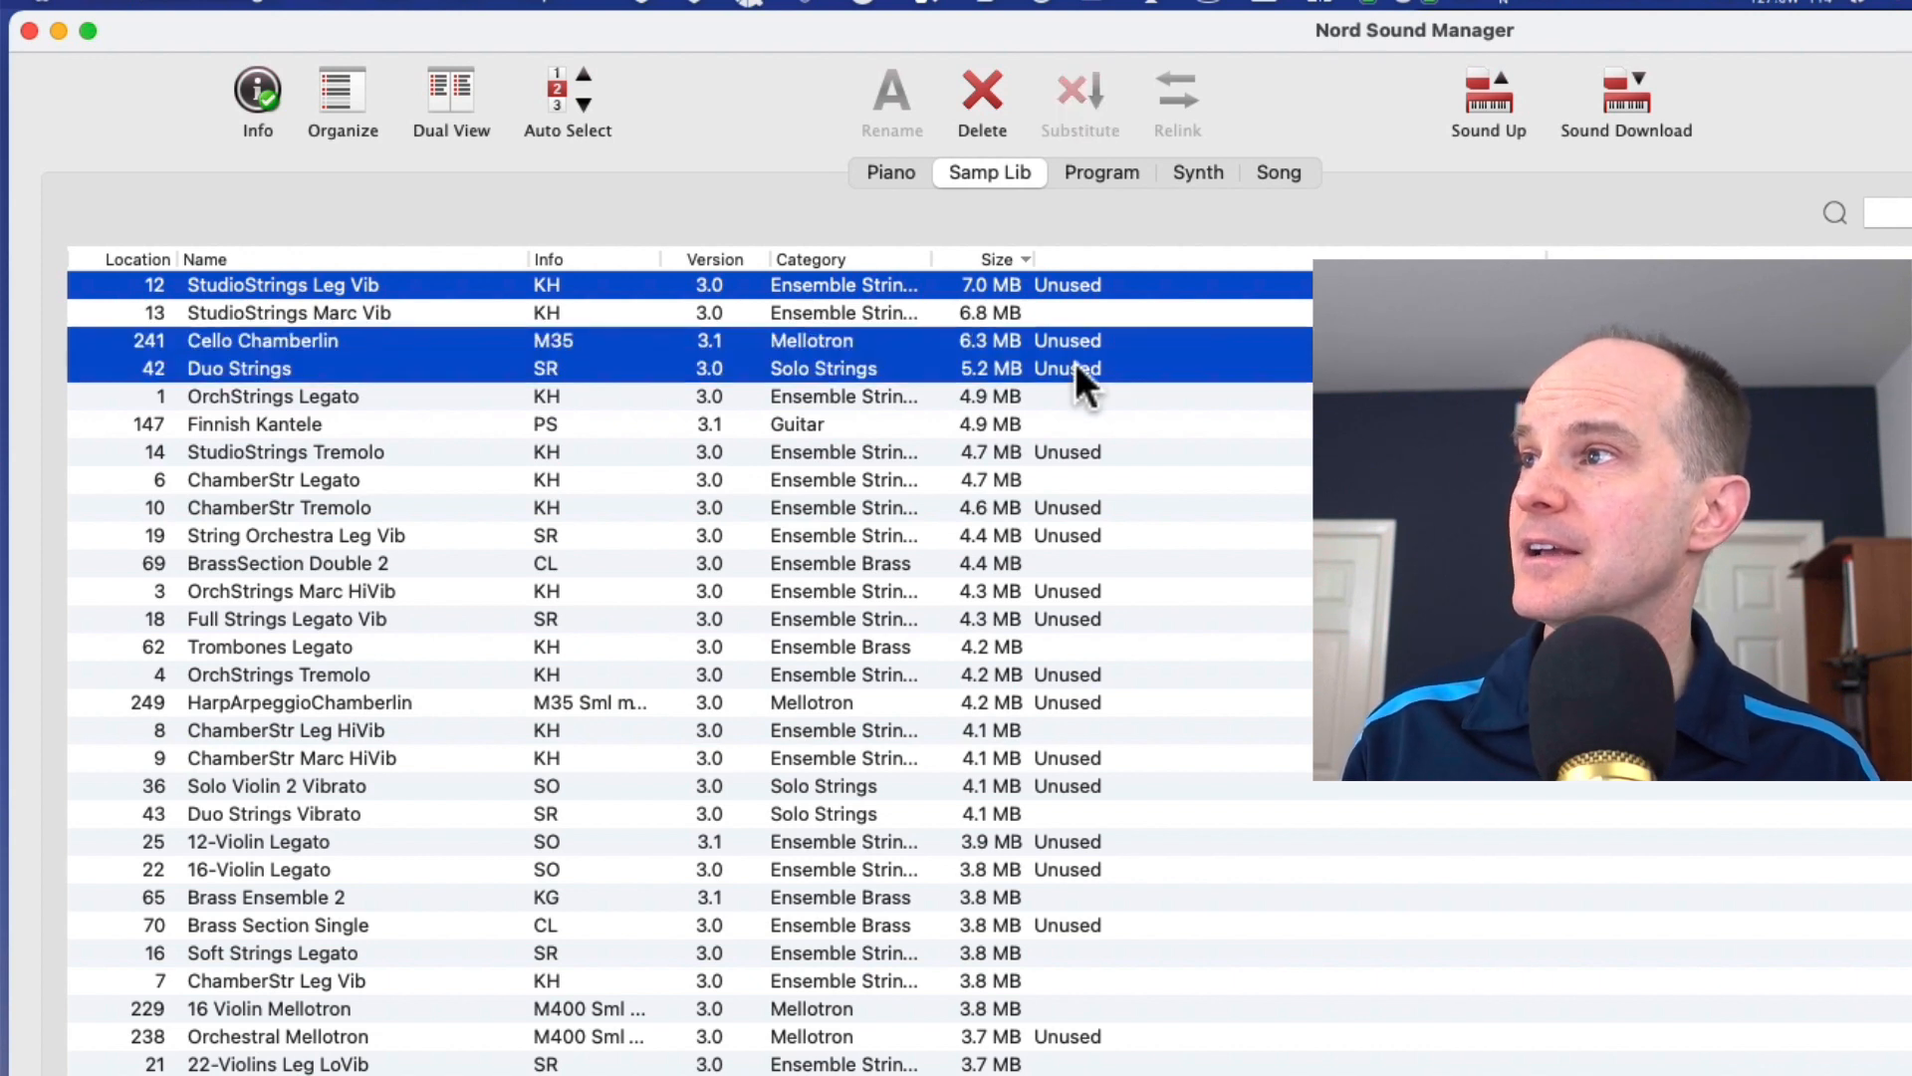
{"action": "left_click", "coordinate": [1083, 449], "text": "super"}
{"action": "left_click", "coordinate": [1078, 507], "text": "super"}
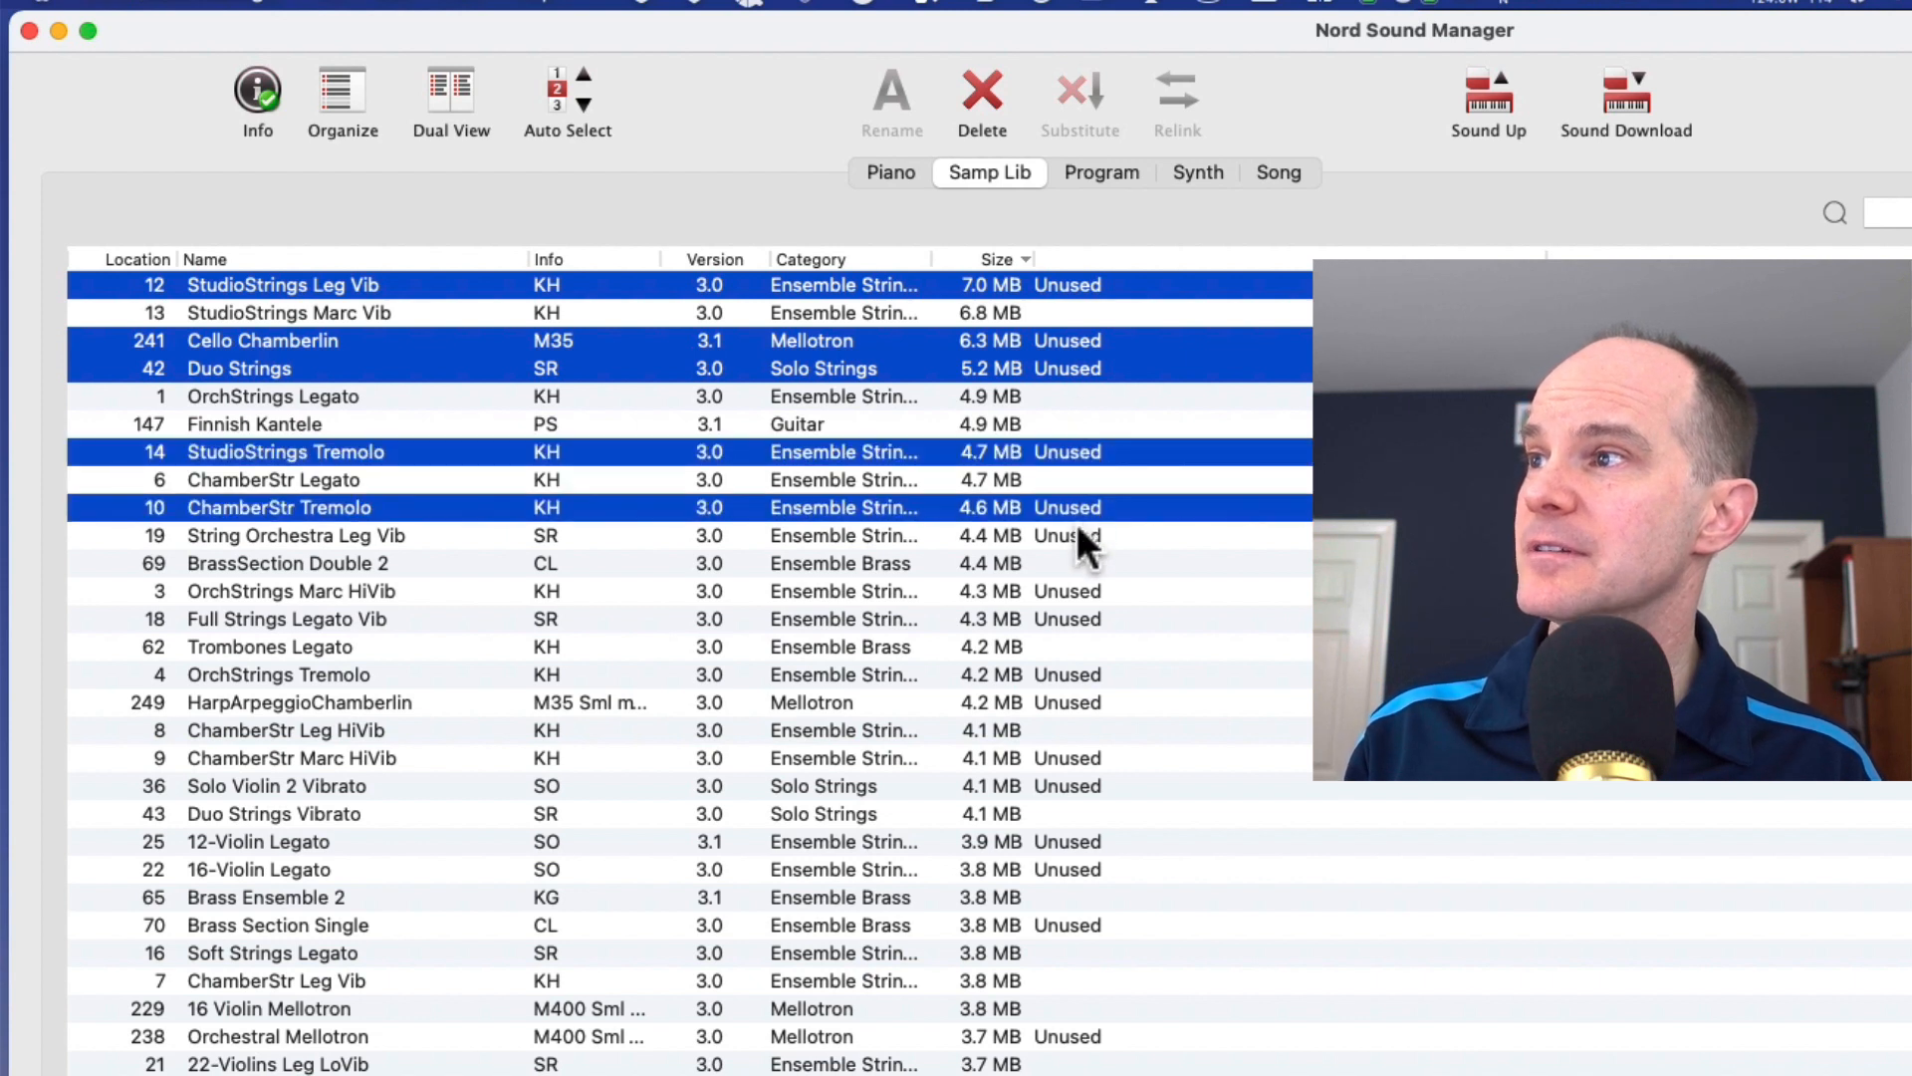
{"action": "left_click", "coordinate": [1077, 537], "text": "super"}
{"action": "left_click", "coordinate": [1072, 590], "text": "super"}
{"action": "left_click", "coordinate": [1073, 615], "text": "super"}
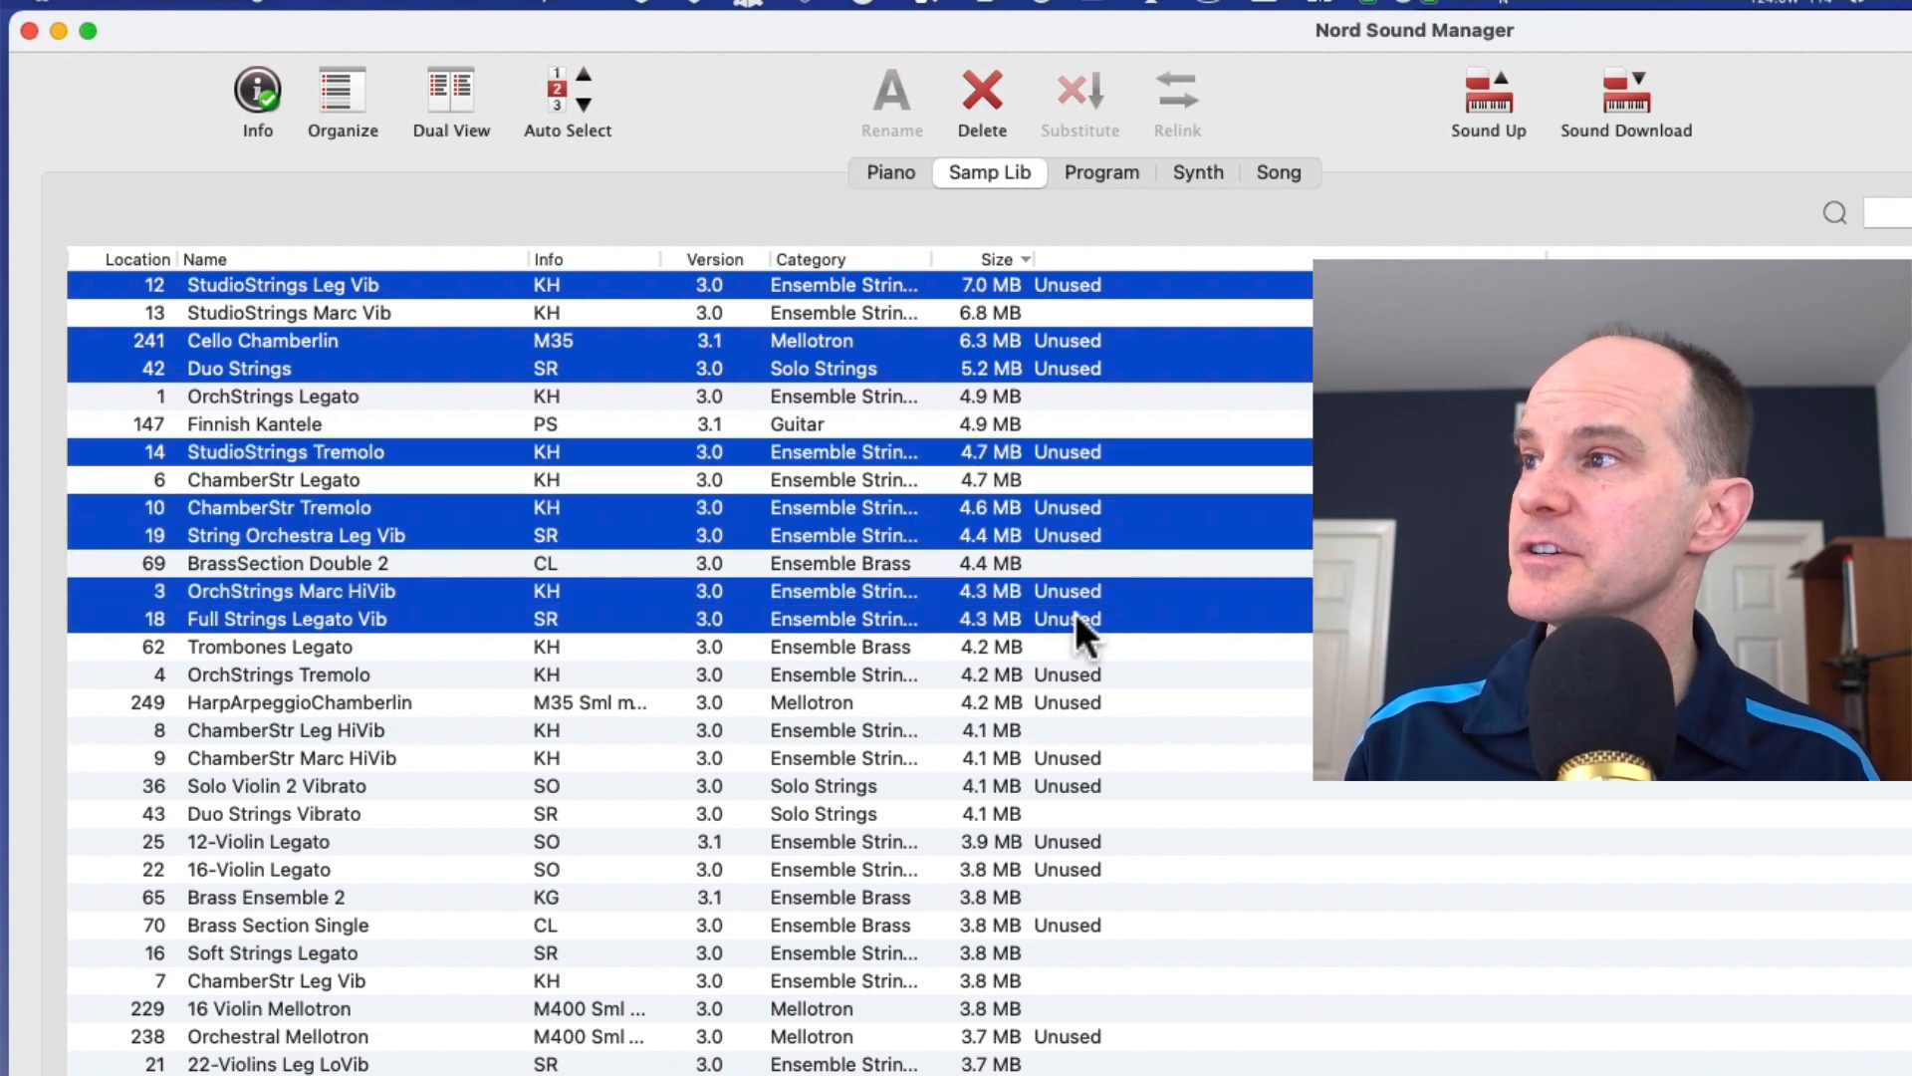
{"action": "left_click", "coordinate": [1074, 673], "text": "super"}
{"action": "left_click", "coordinate": [1076, 702], "text": "super"}
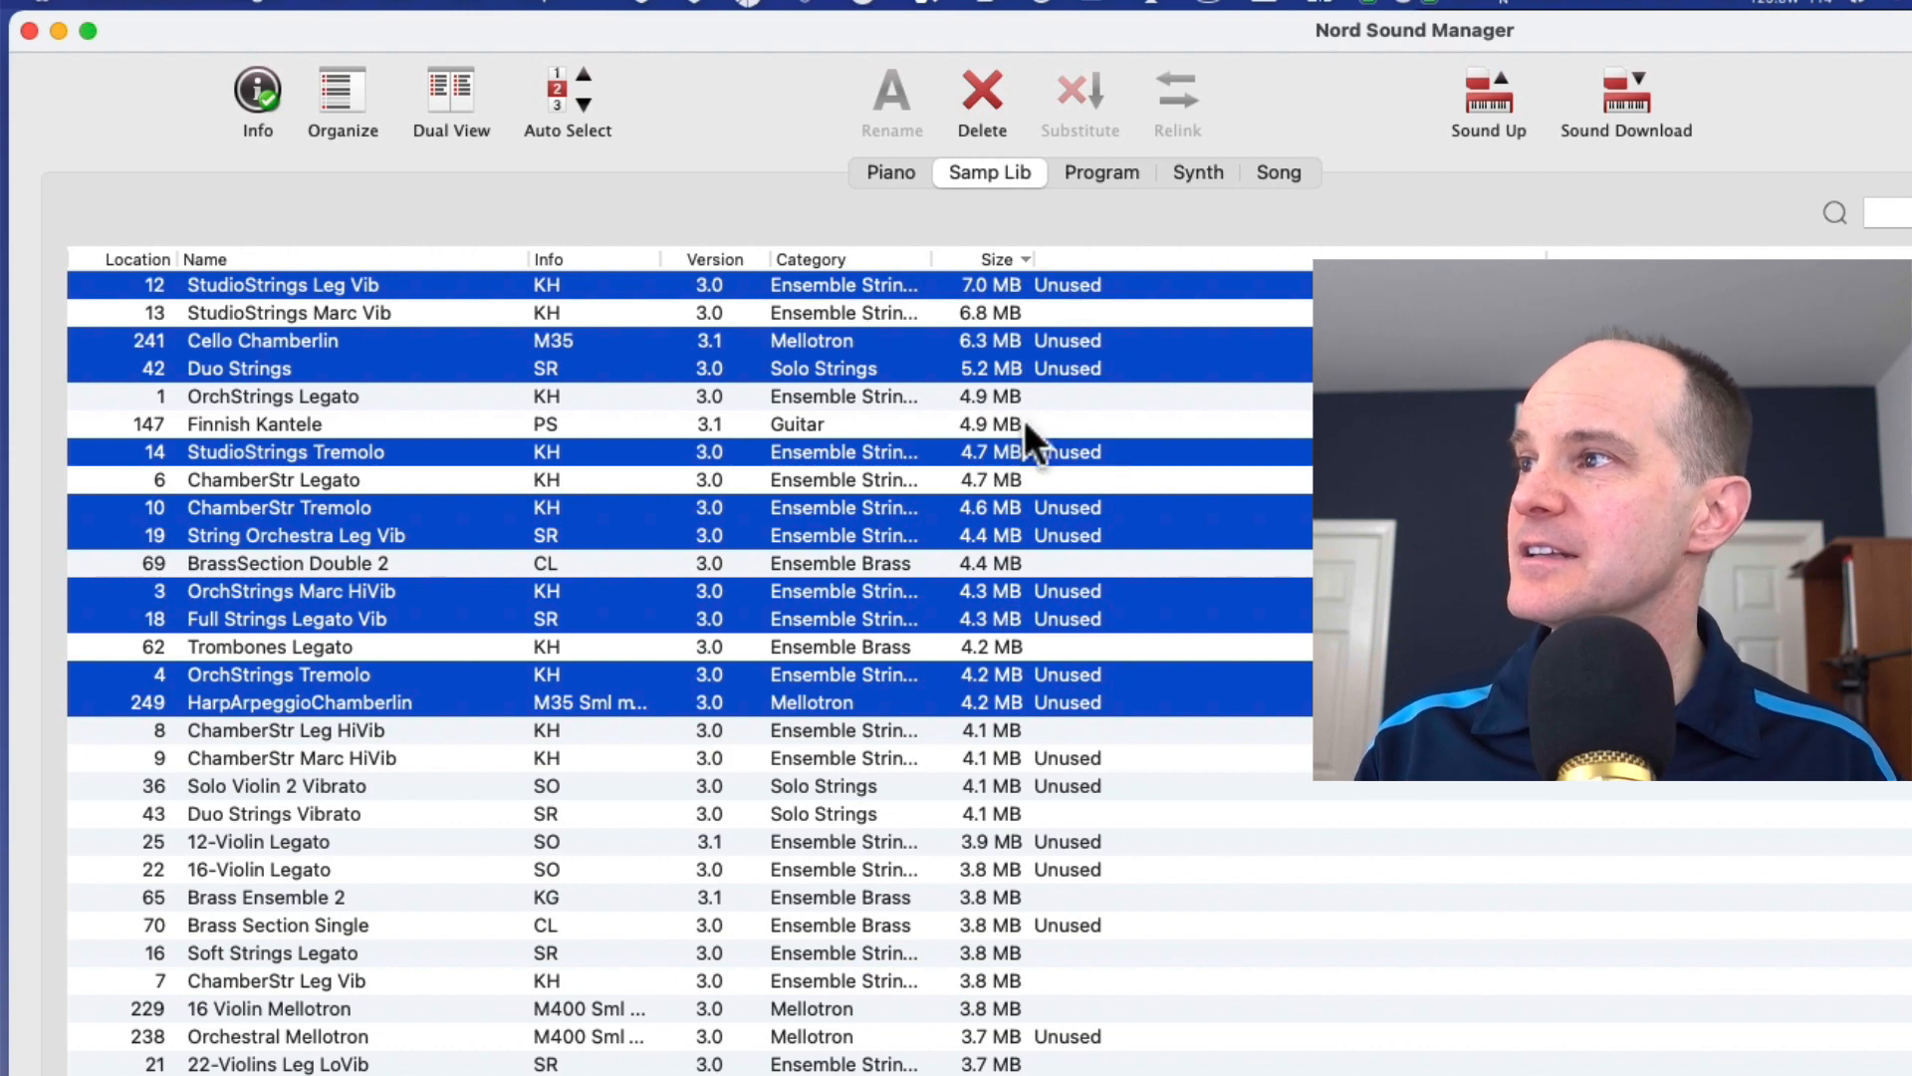
{"action": "right_click", "coordinate": [886, 588]}
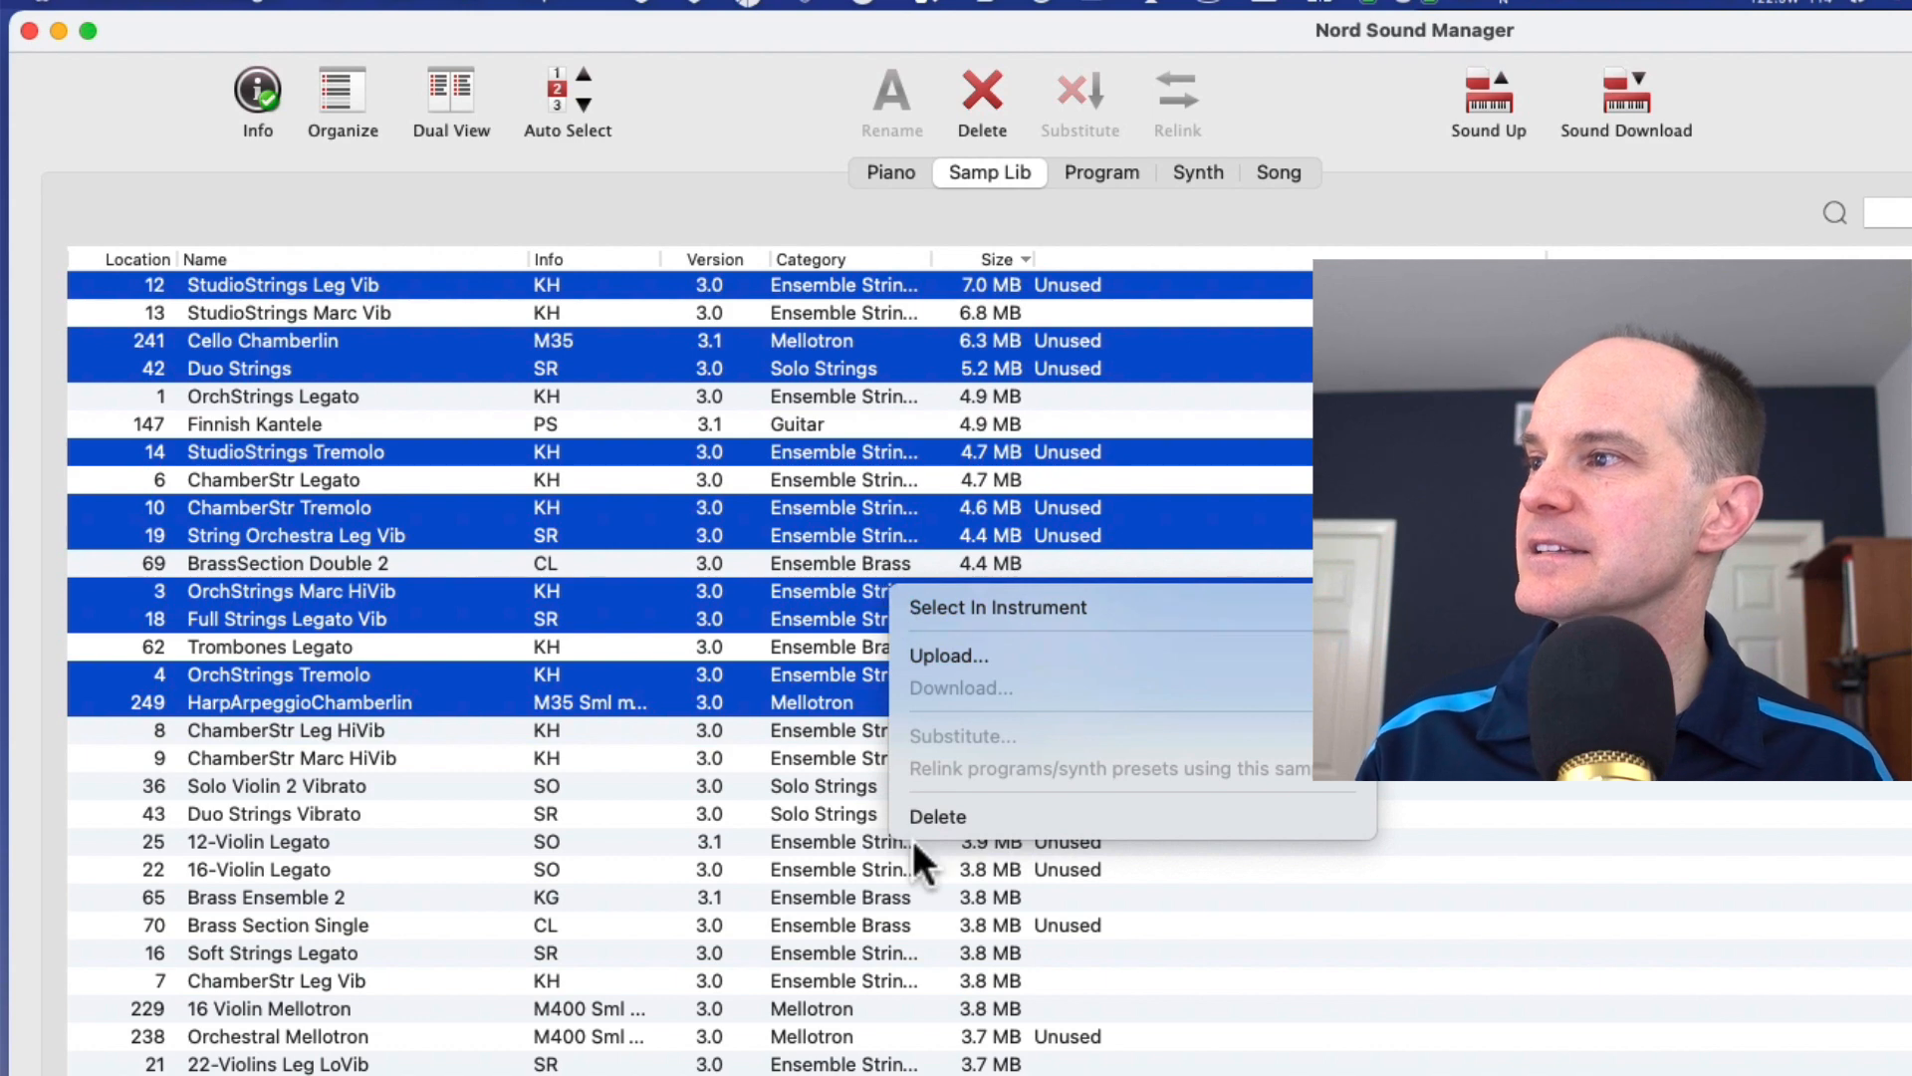
{"action": "left_click", "coordinate": [1322, 99]}
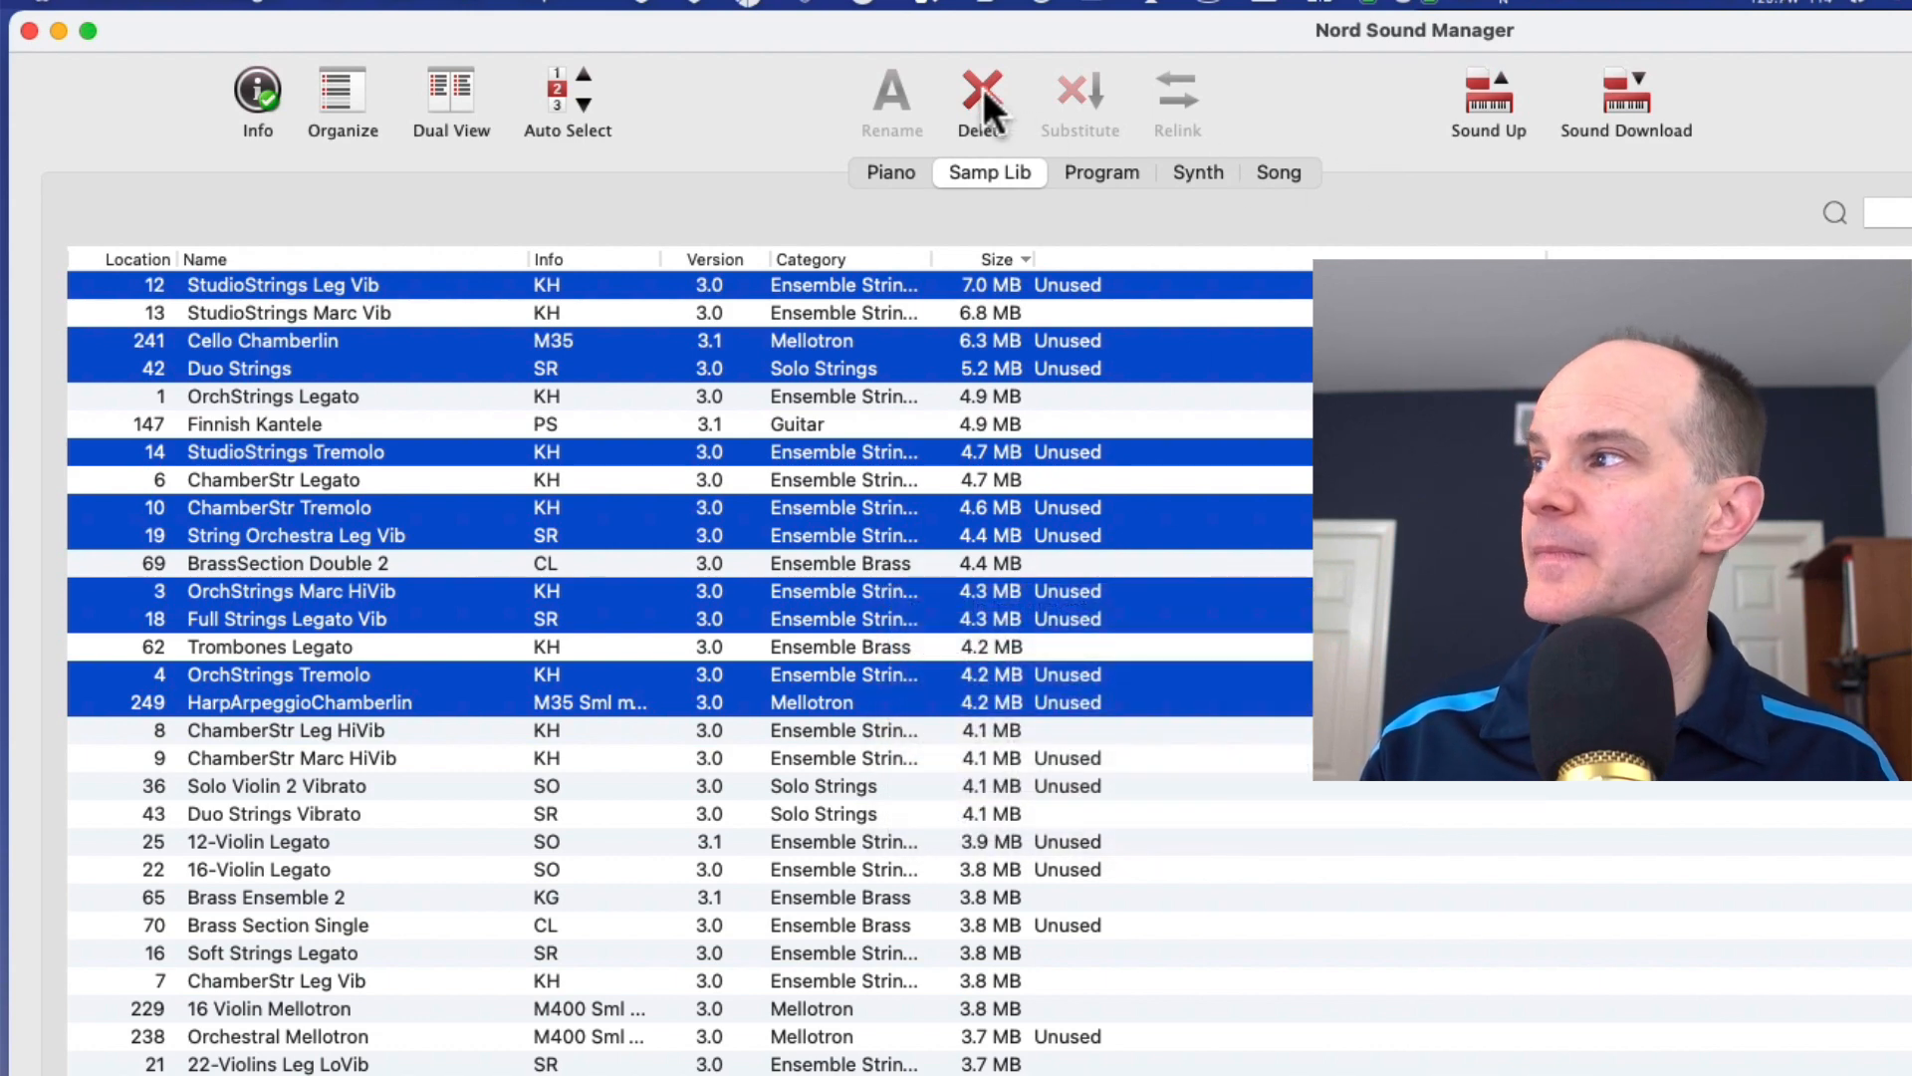
Capture a screenshot of the sample list with its selected entries, and delete the ten selected unused samples.
{"action": "key", "text": "super+shift+4"}
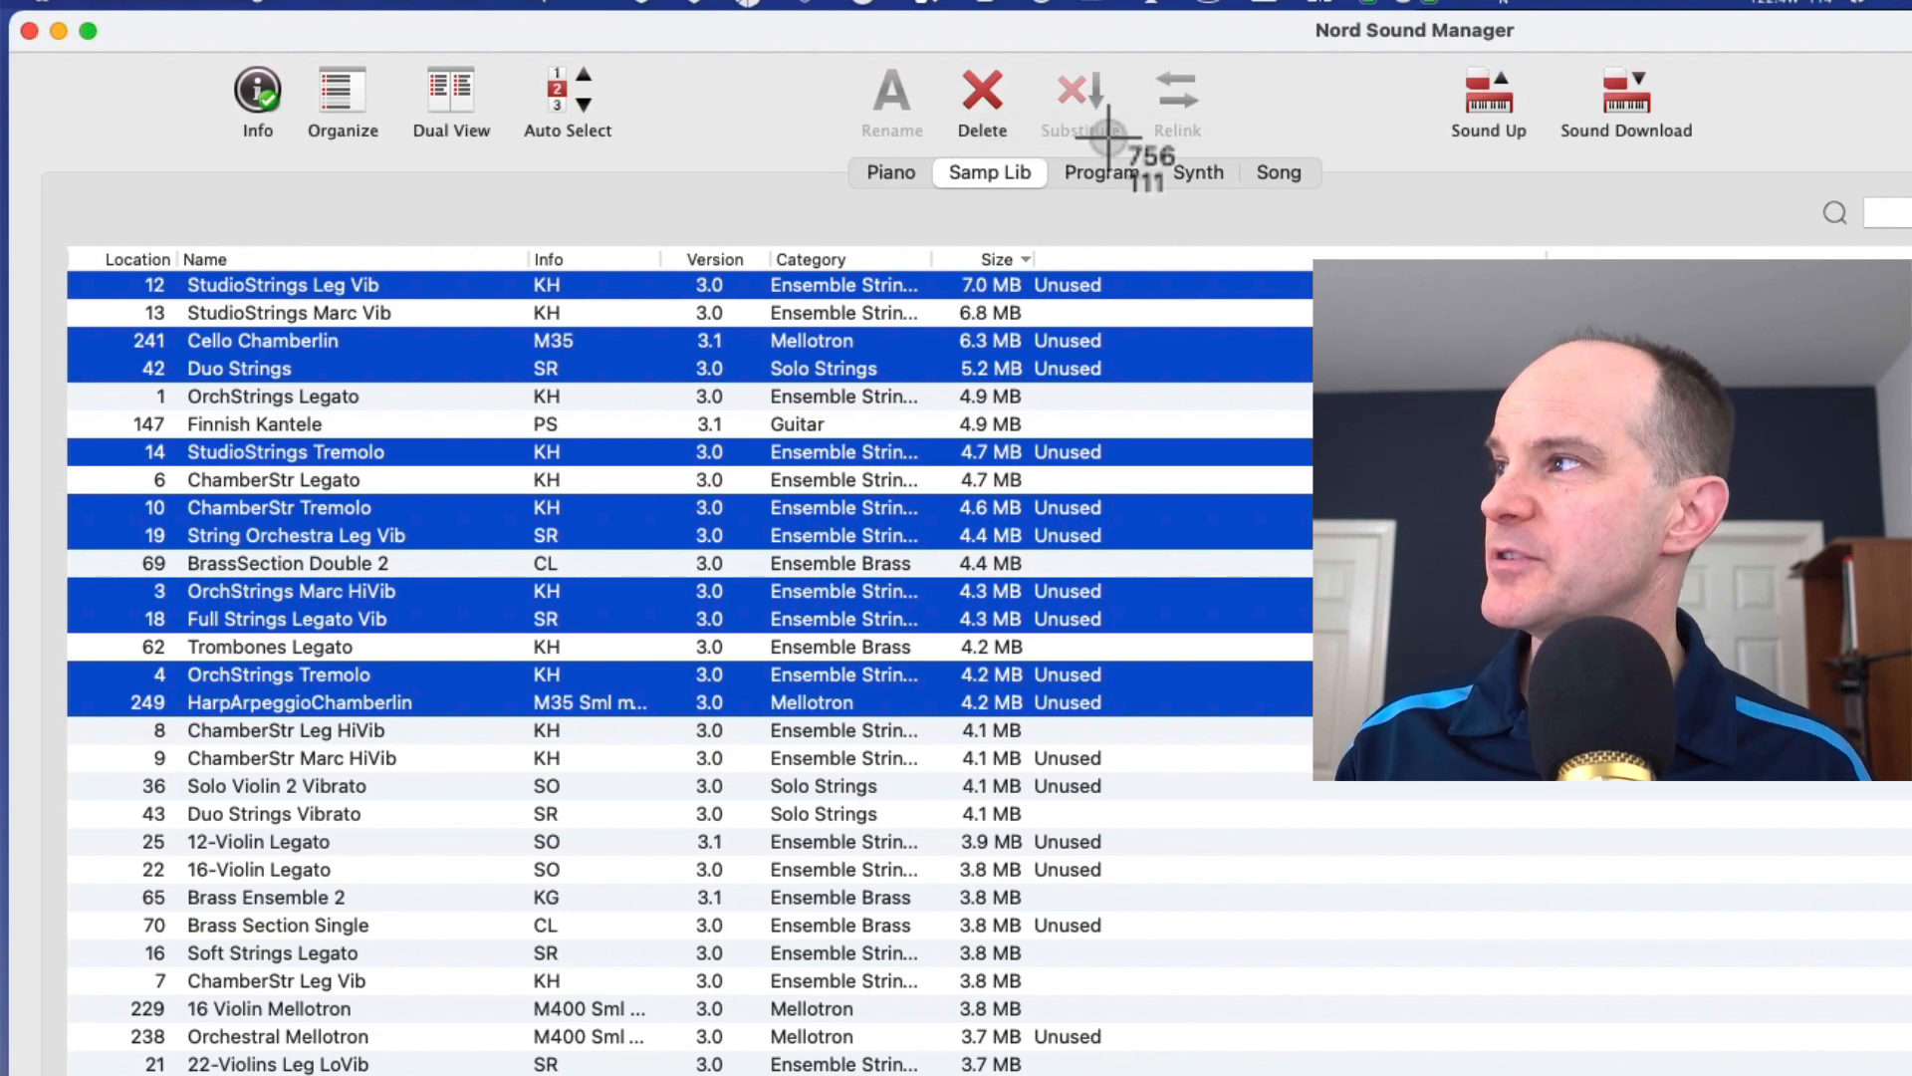
{"action": "left_click_drag", "start_coordinate": [47, 224], "coordinate": [1297, 843]}
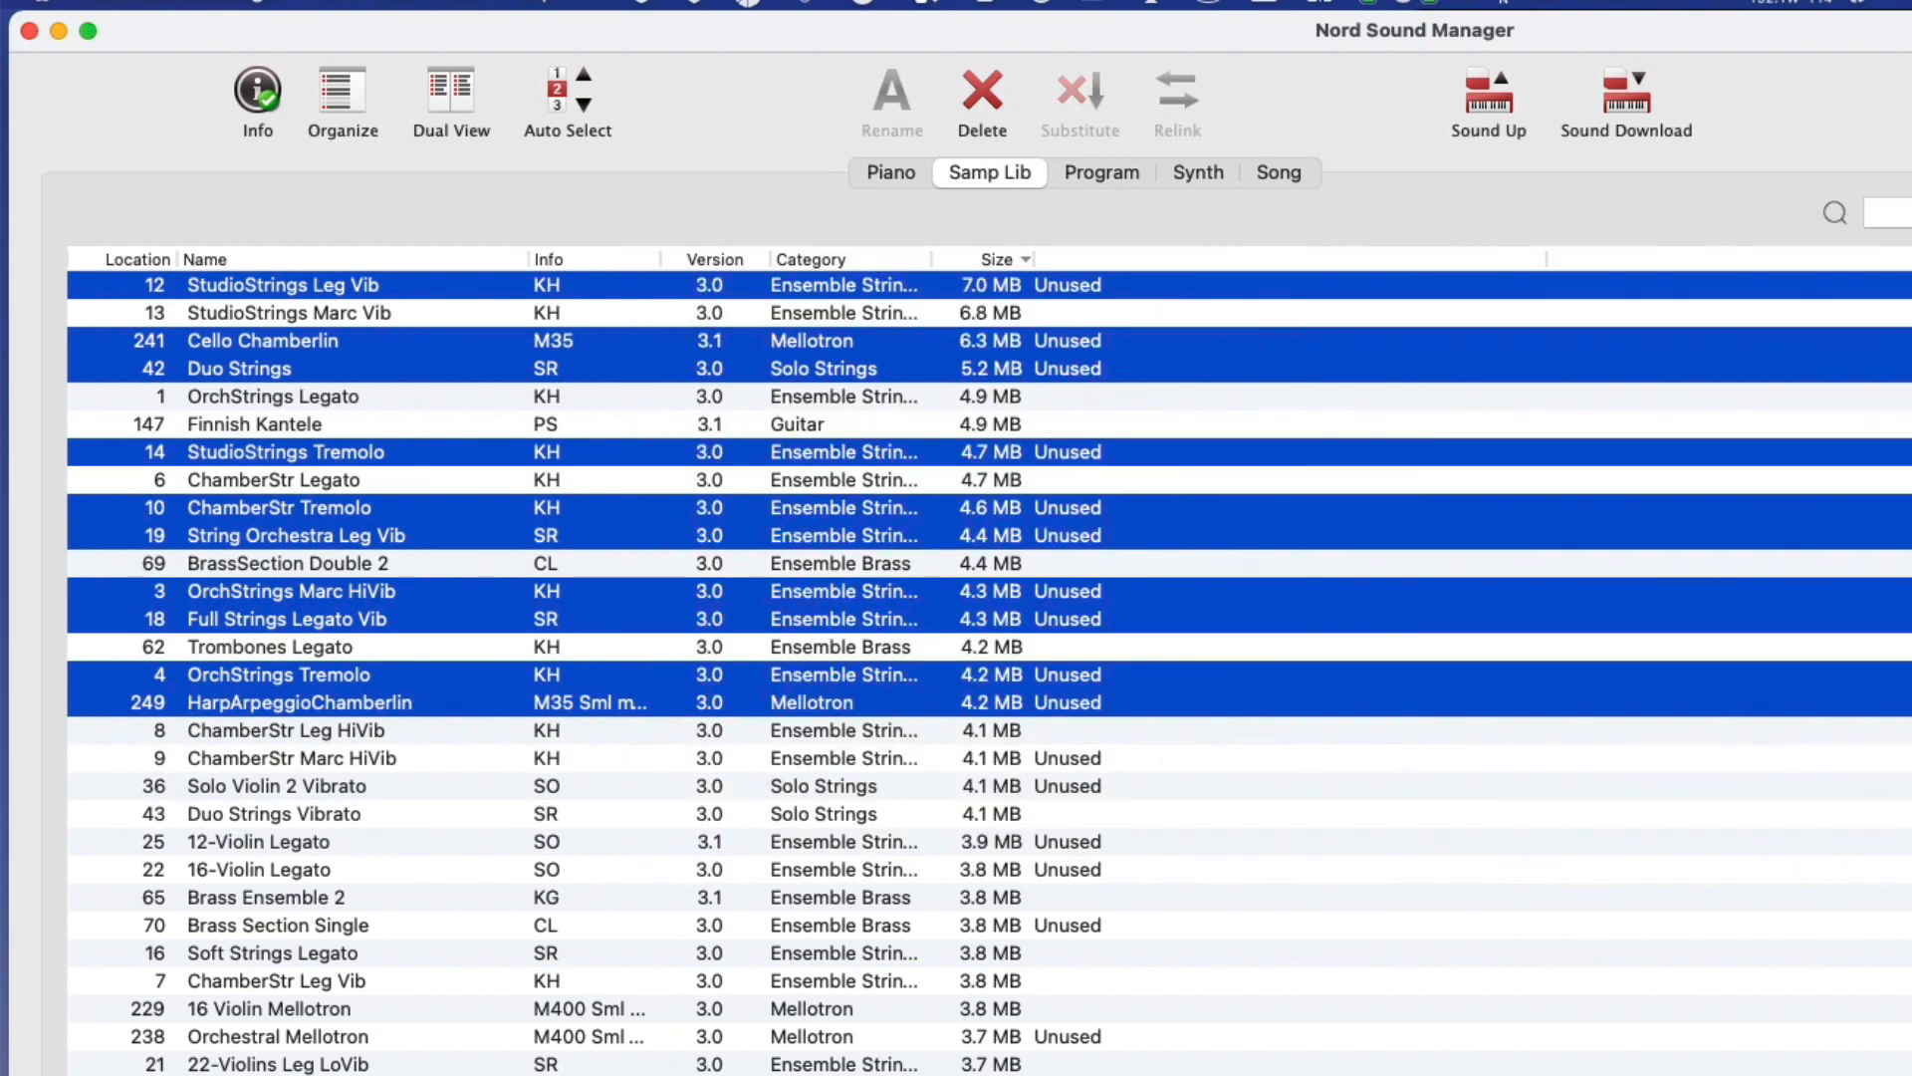
{"action": "left_click", "coordinate": [986, 86]}
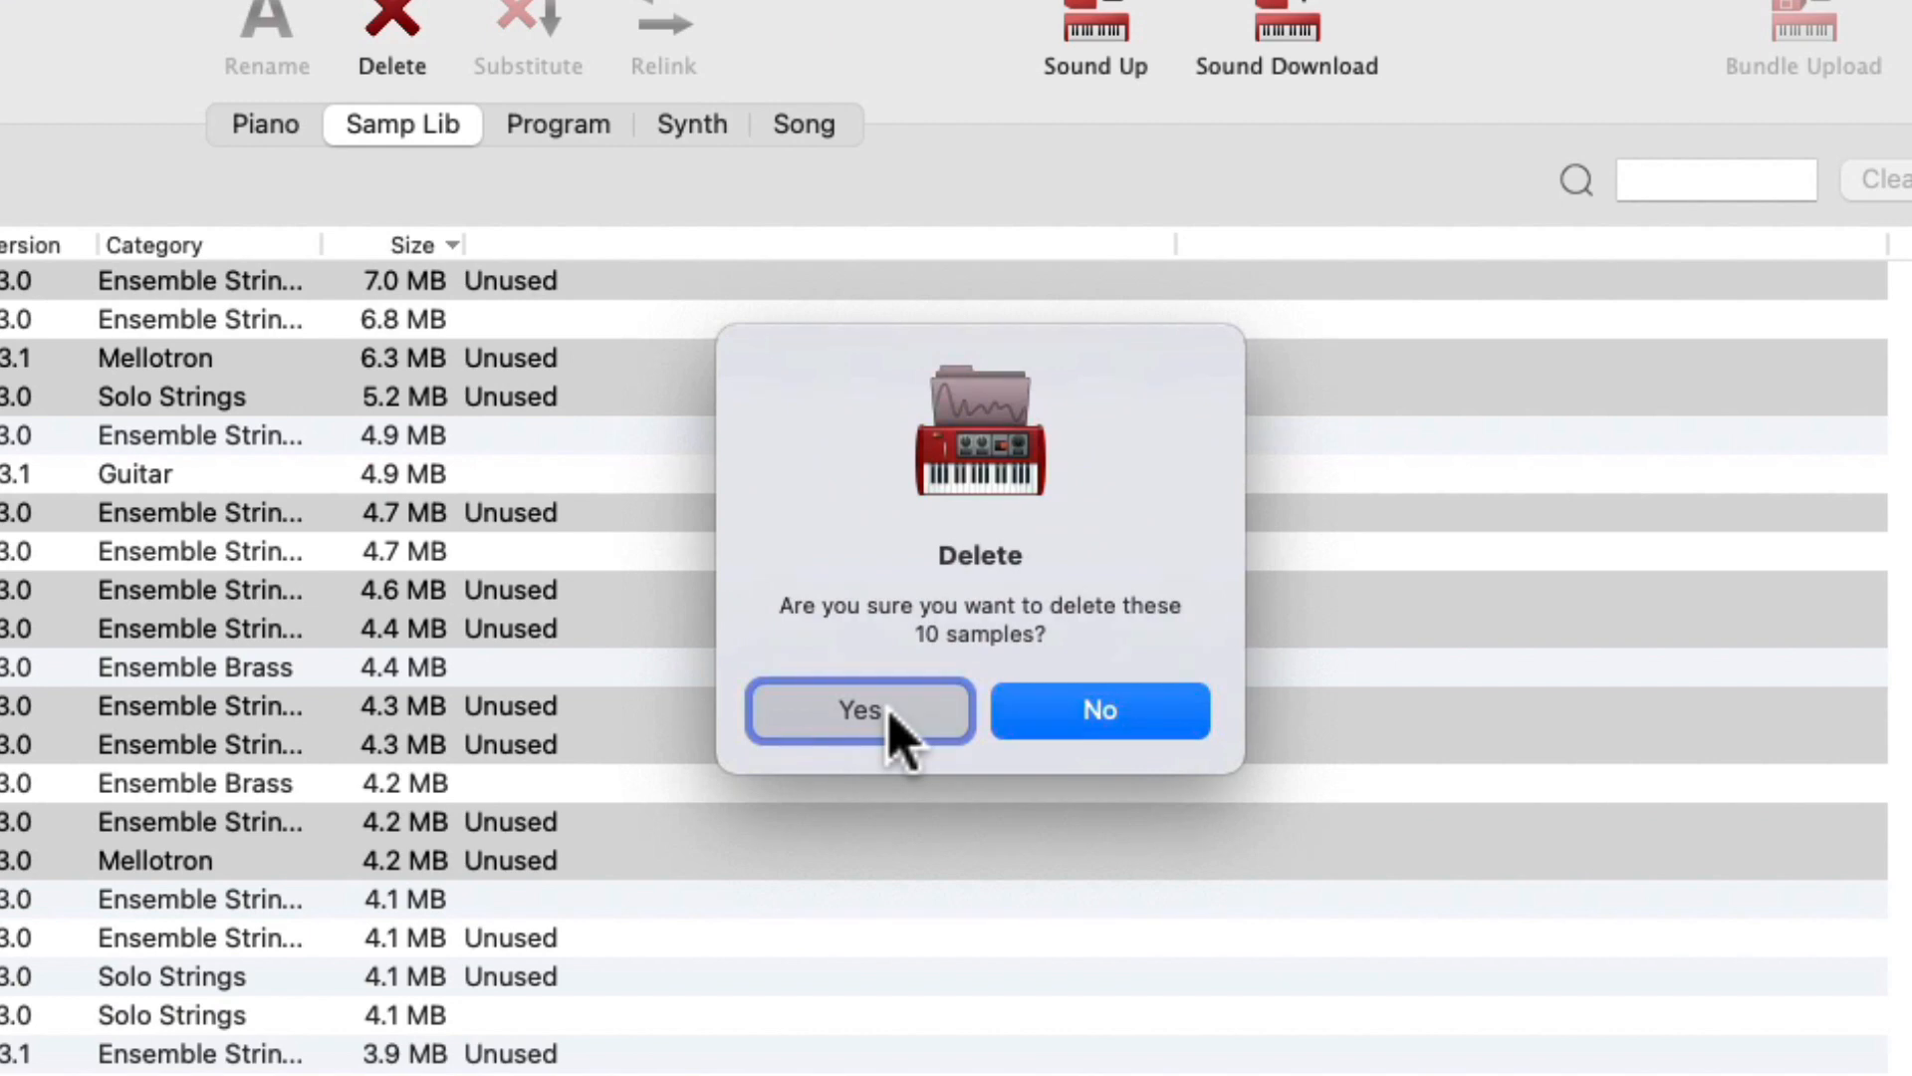
{"action": "left_click", "coordinate": [889, 711]}
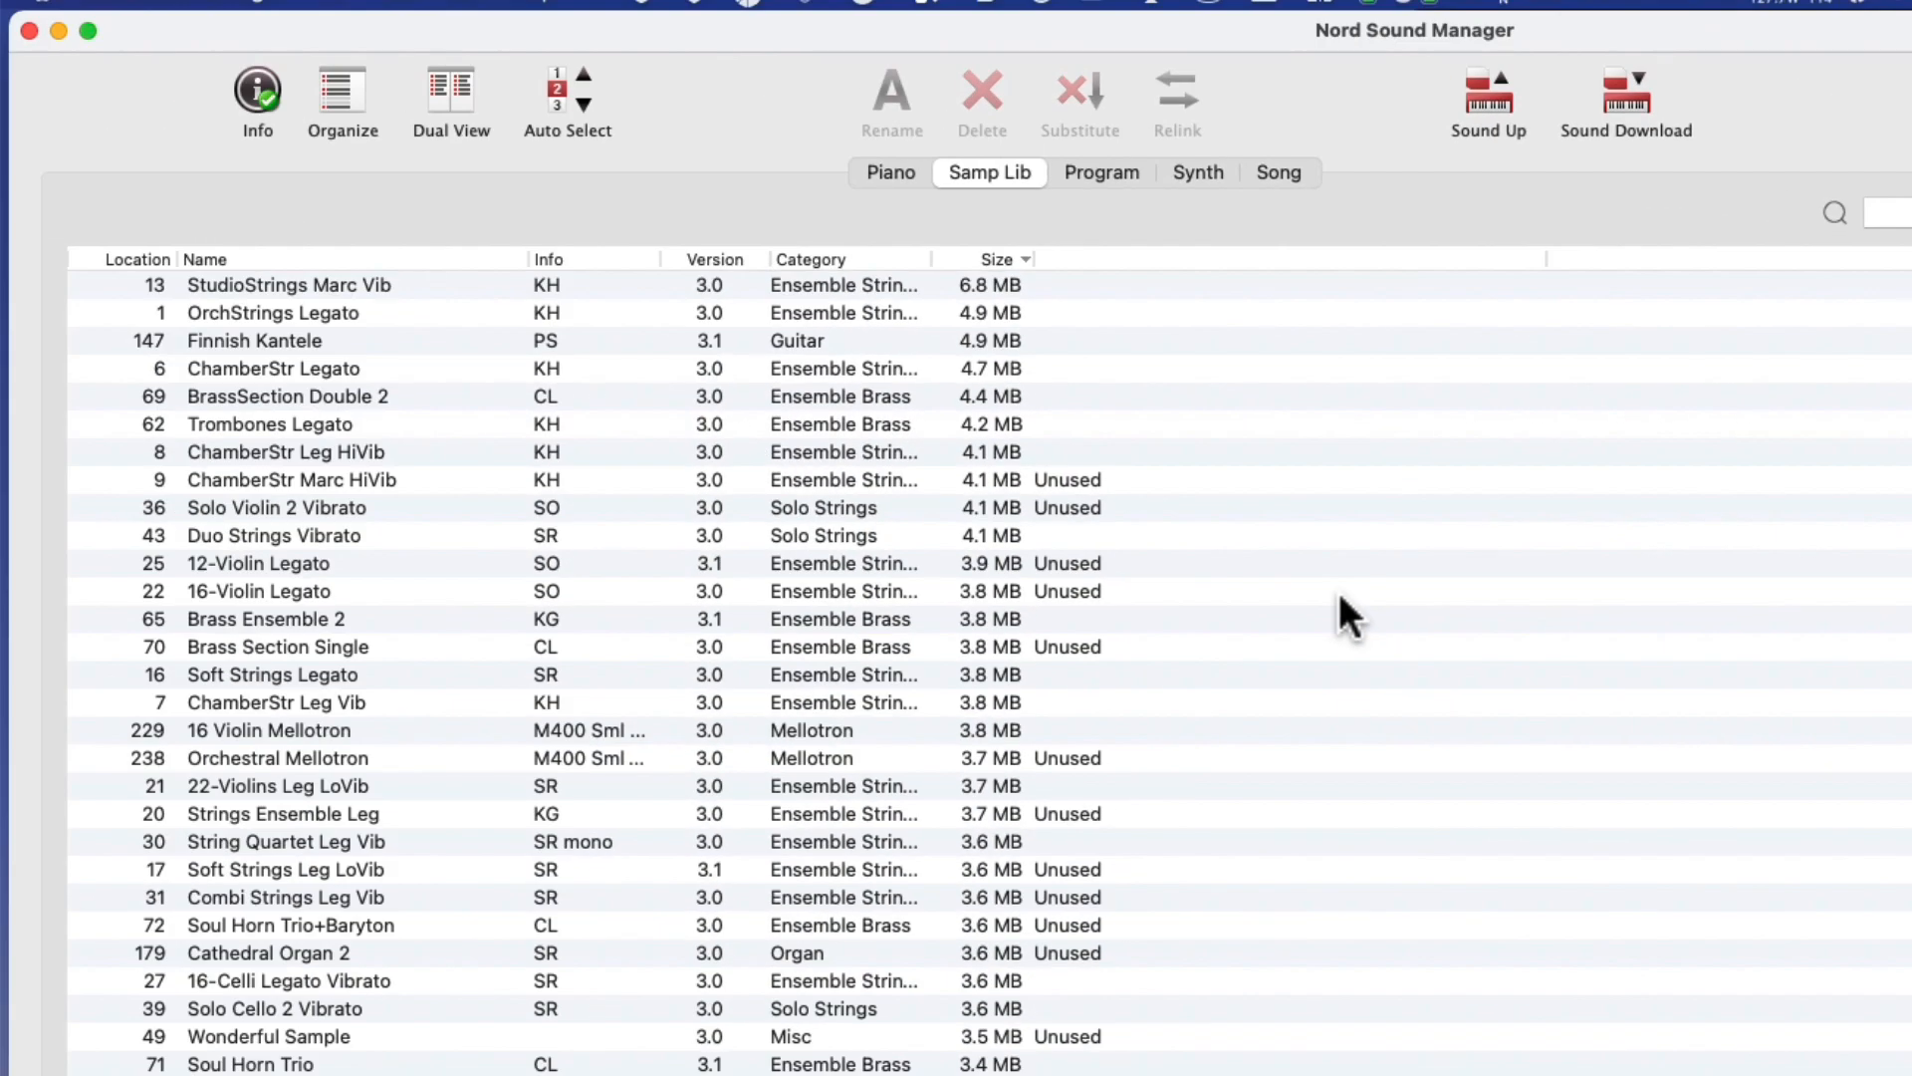
{"action": "mouse_move", "coordinate": [1339, 592]}
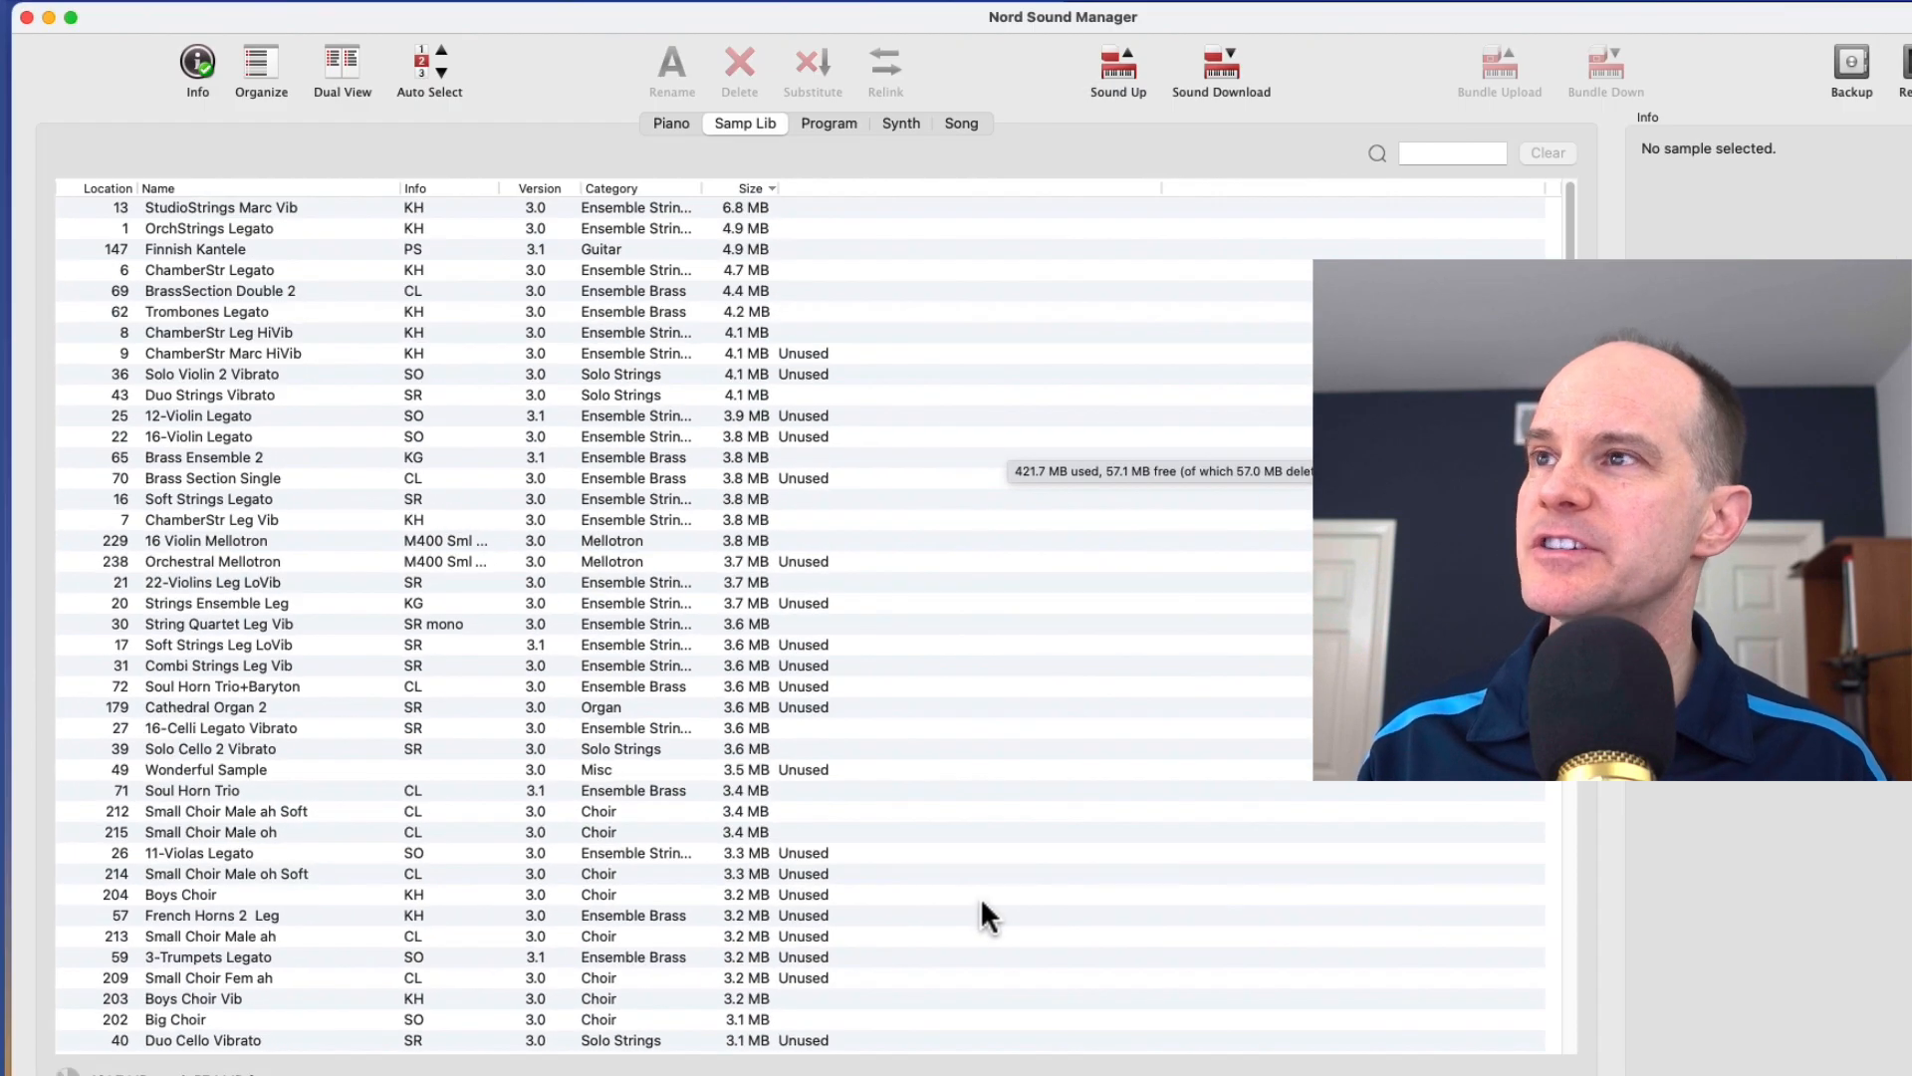
Place Nord Sound Manager beside the RAM Disk window and narrow the RAM Disk window so the two no longer overlap.
{"action": "key", "text": "ctrl+alt+Left"}
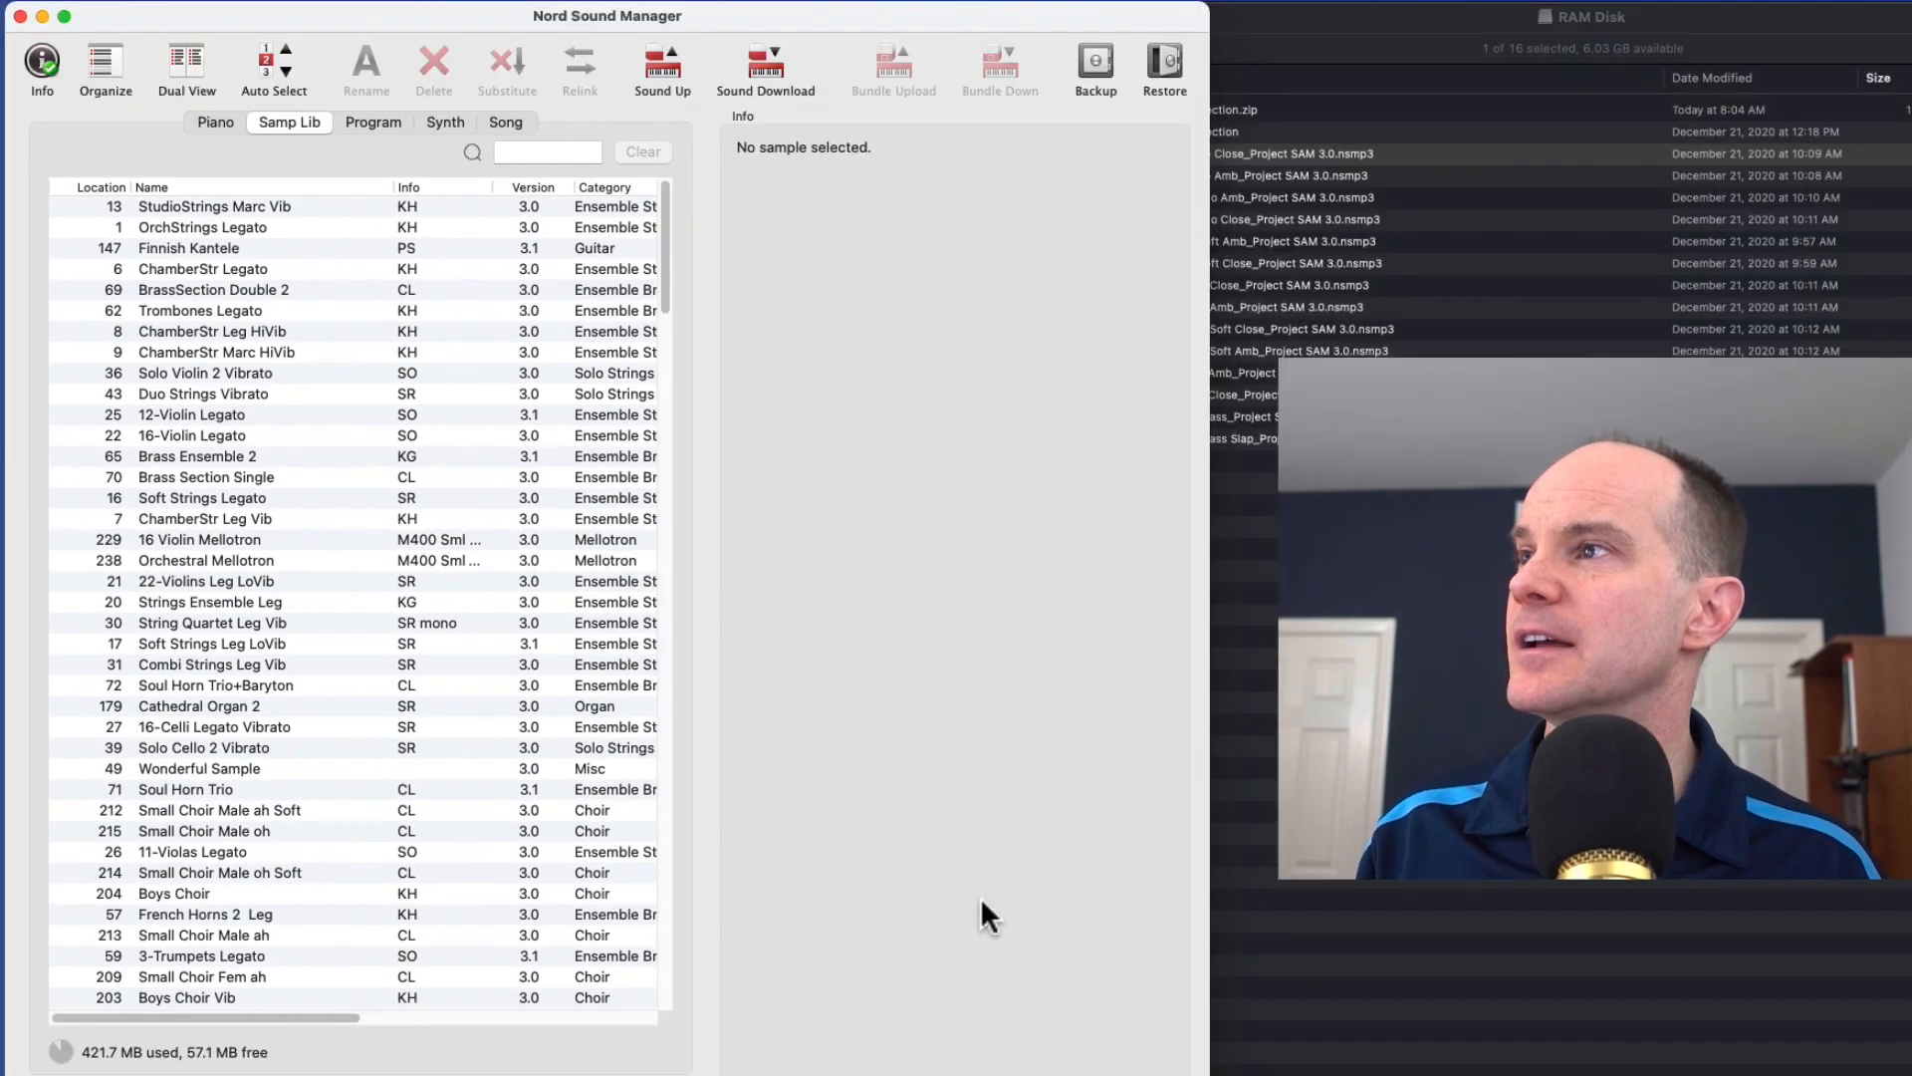
{"action": "left_click", "coordinate": [1285, 762]}
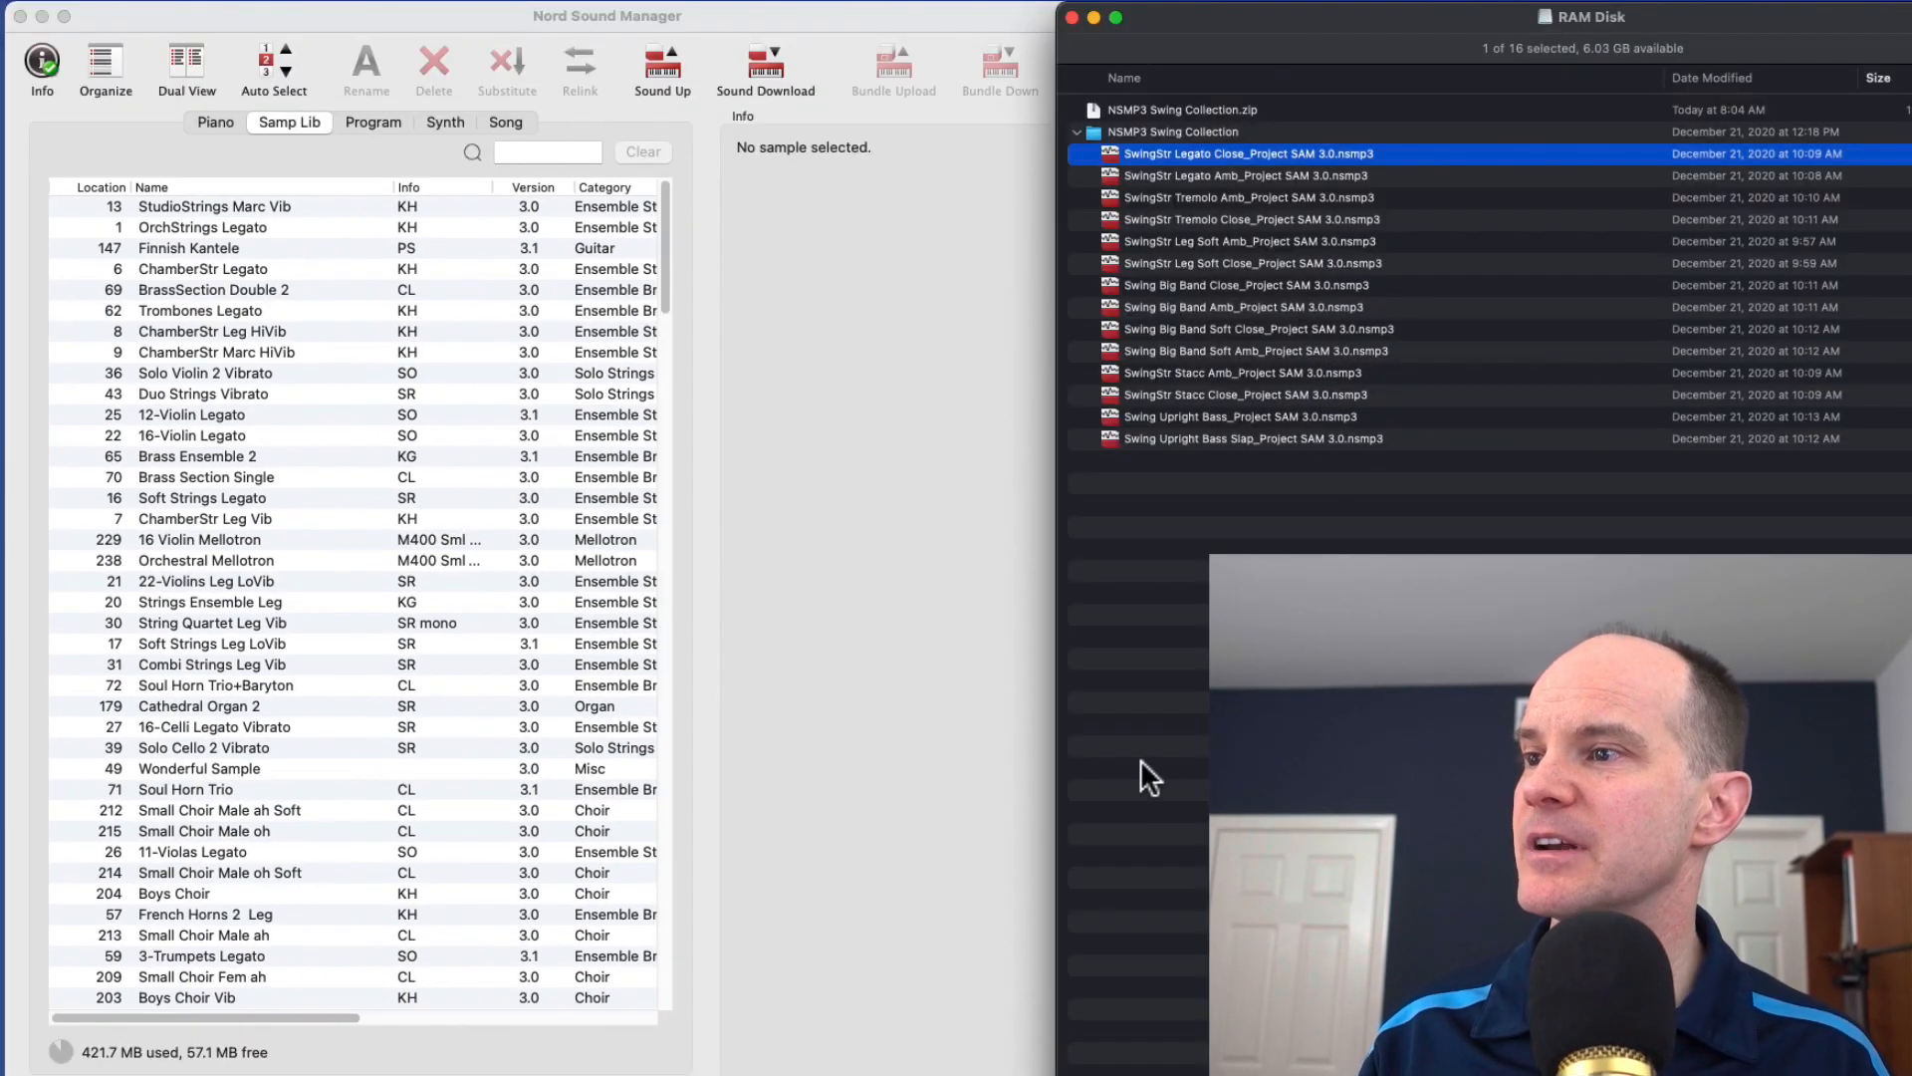
{"action": "left_click_drag", "start_coordinate": [1060, 747], "coordinate": [1248, 744]}
{"action": "left_click", "coordinate": [810, 597]}
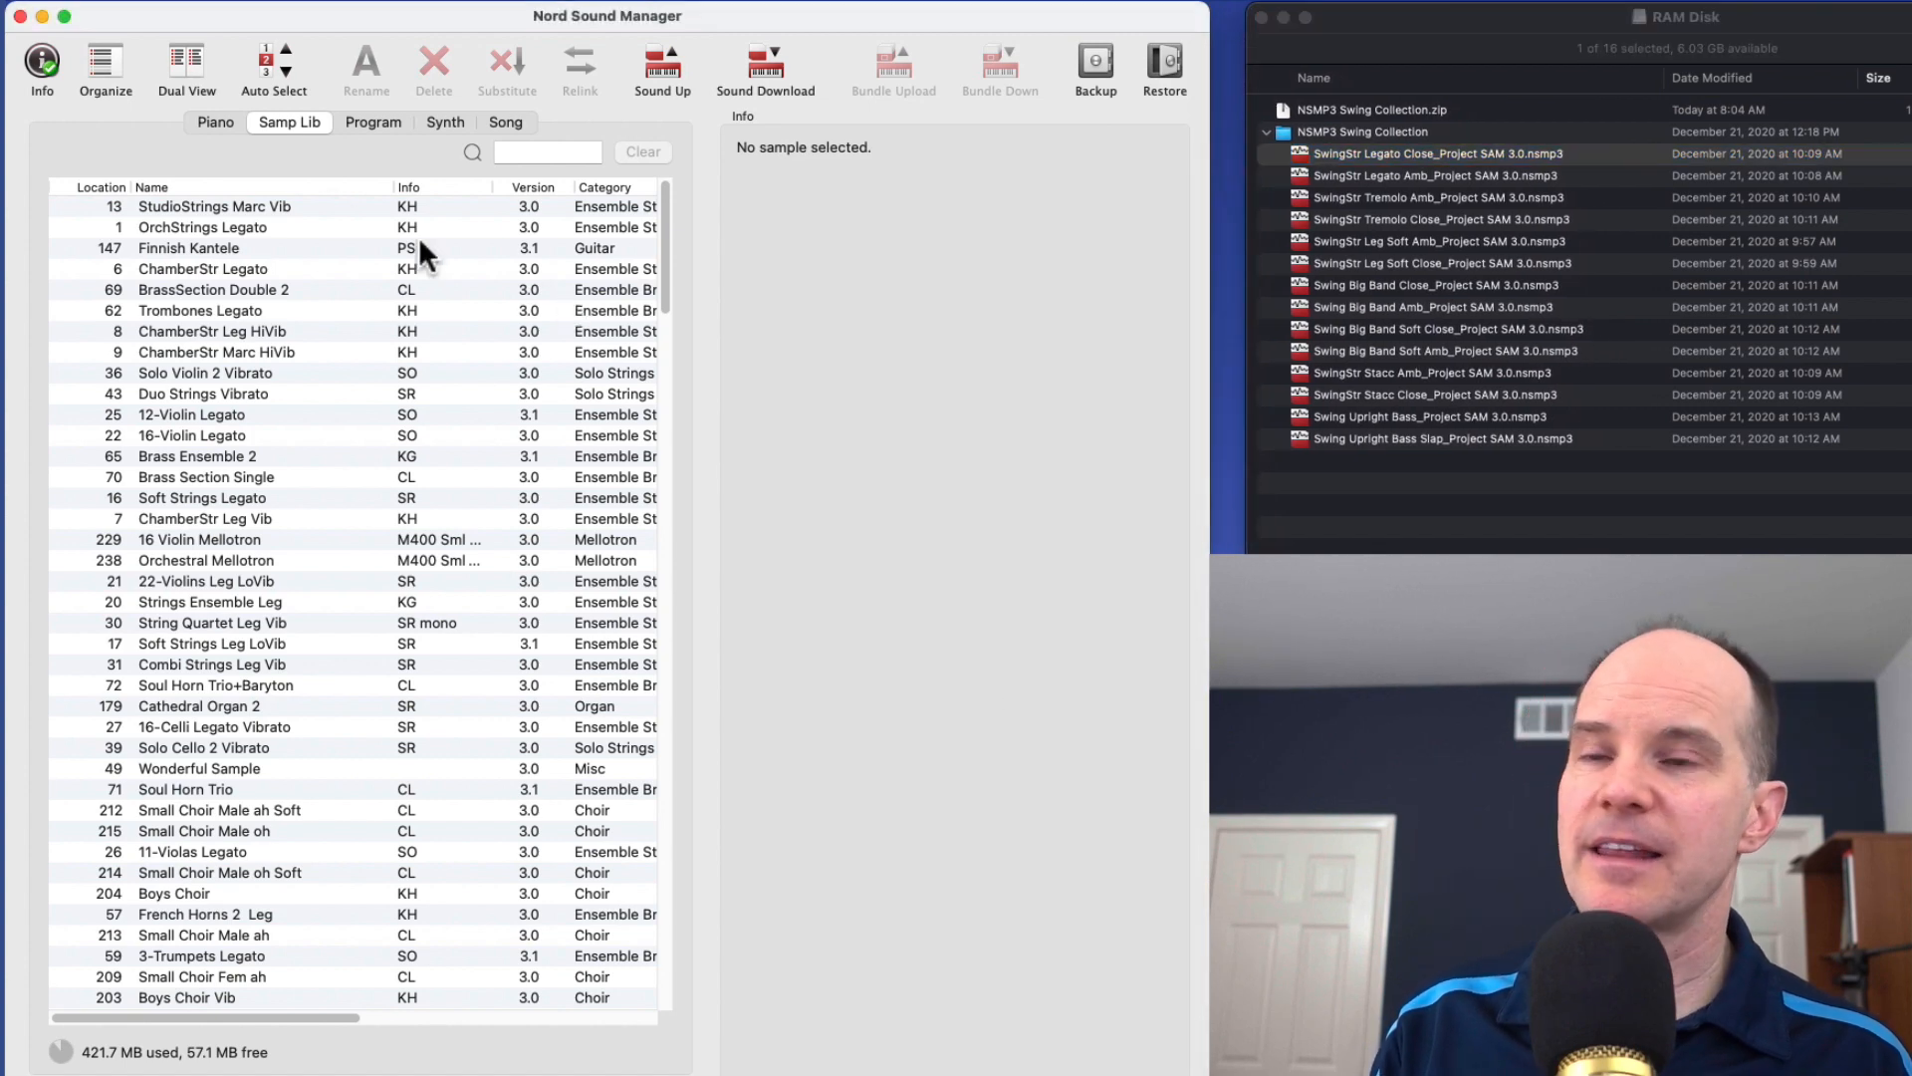
Turn on Organize for the sample library to show empty locations, and find the free slots after Subdivisions Spoken.
{"action": "left_click", "coordinate": [100, 64]}
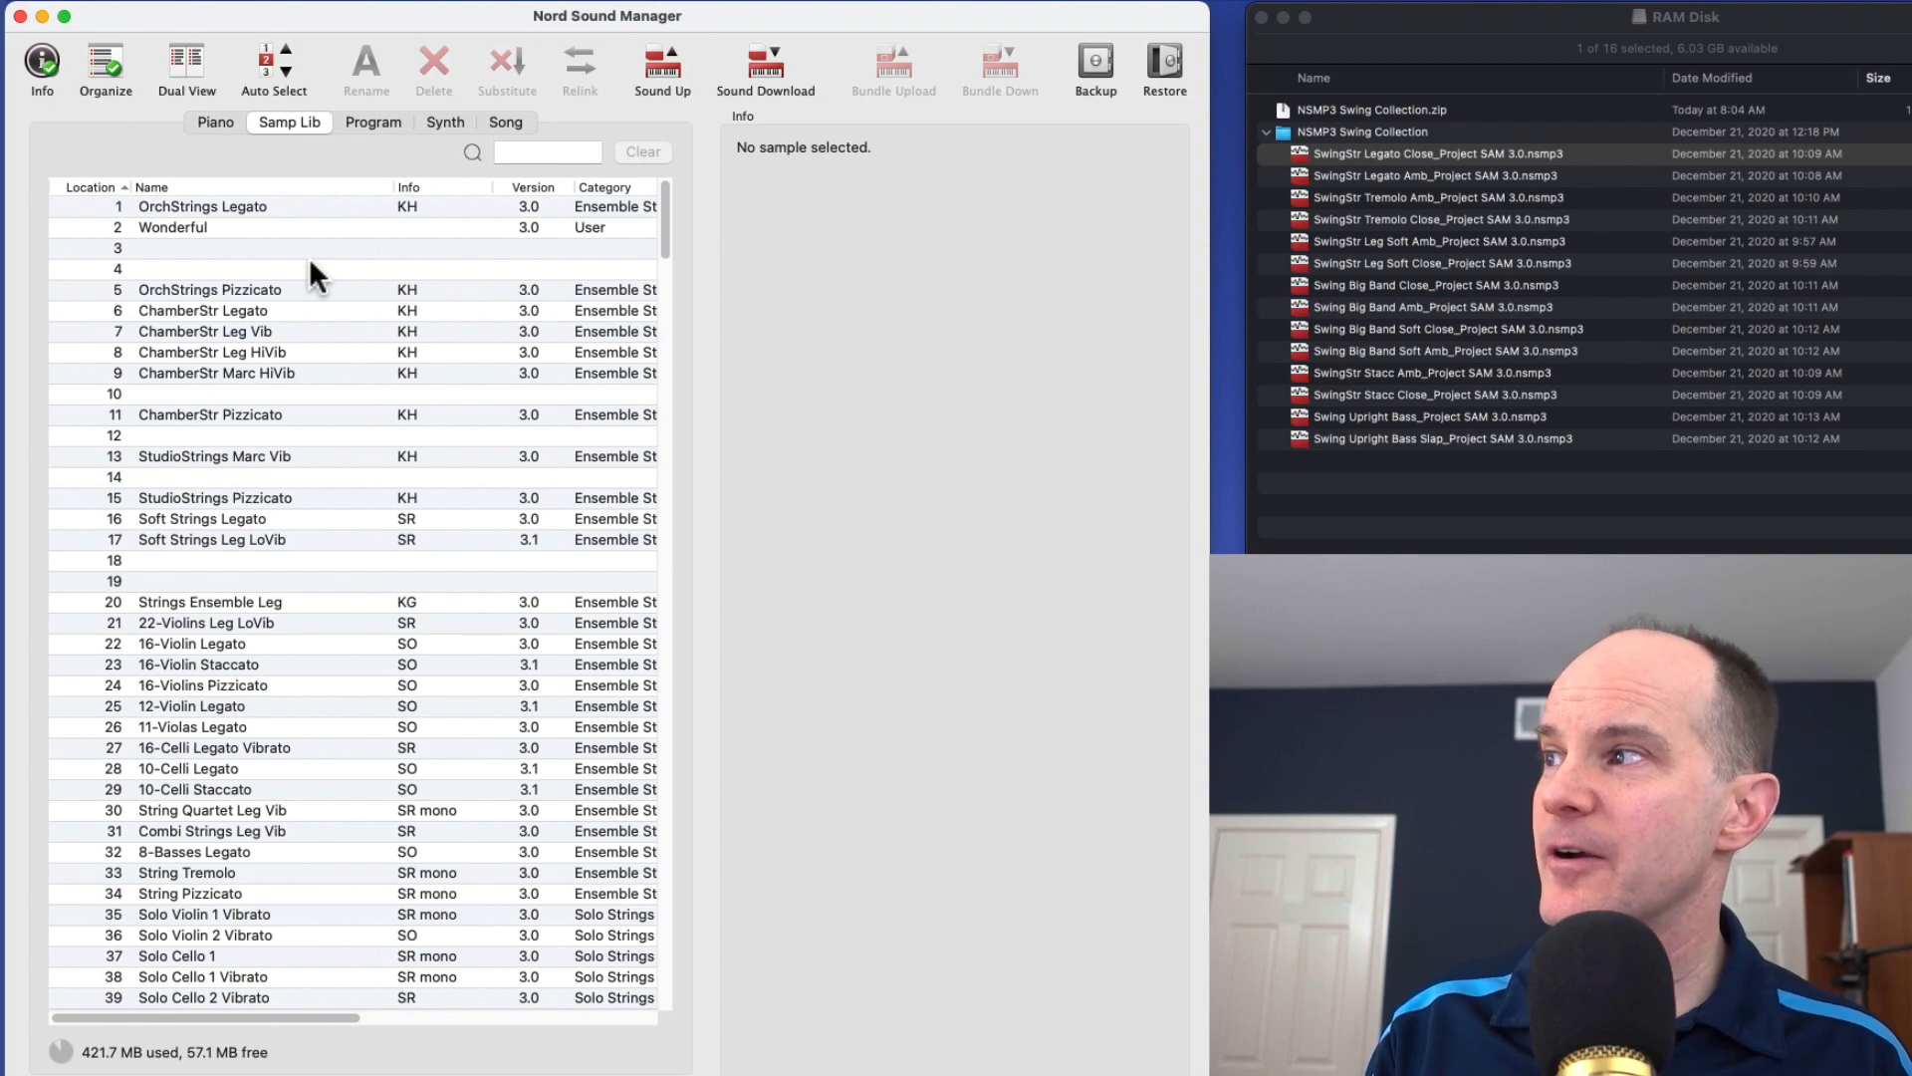
{"action": "scroll", "coordinate": [309, 257], "scroll_direction": "down", "scroll_amount": 10}
{"action": "scroll", "coordinate": [309, 257], "scroll_direction": "down", "scroll_amount": 7}
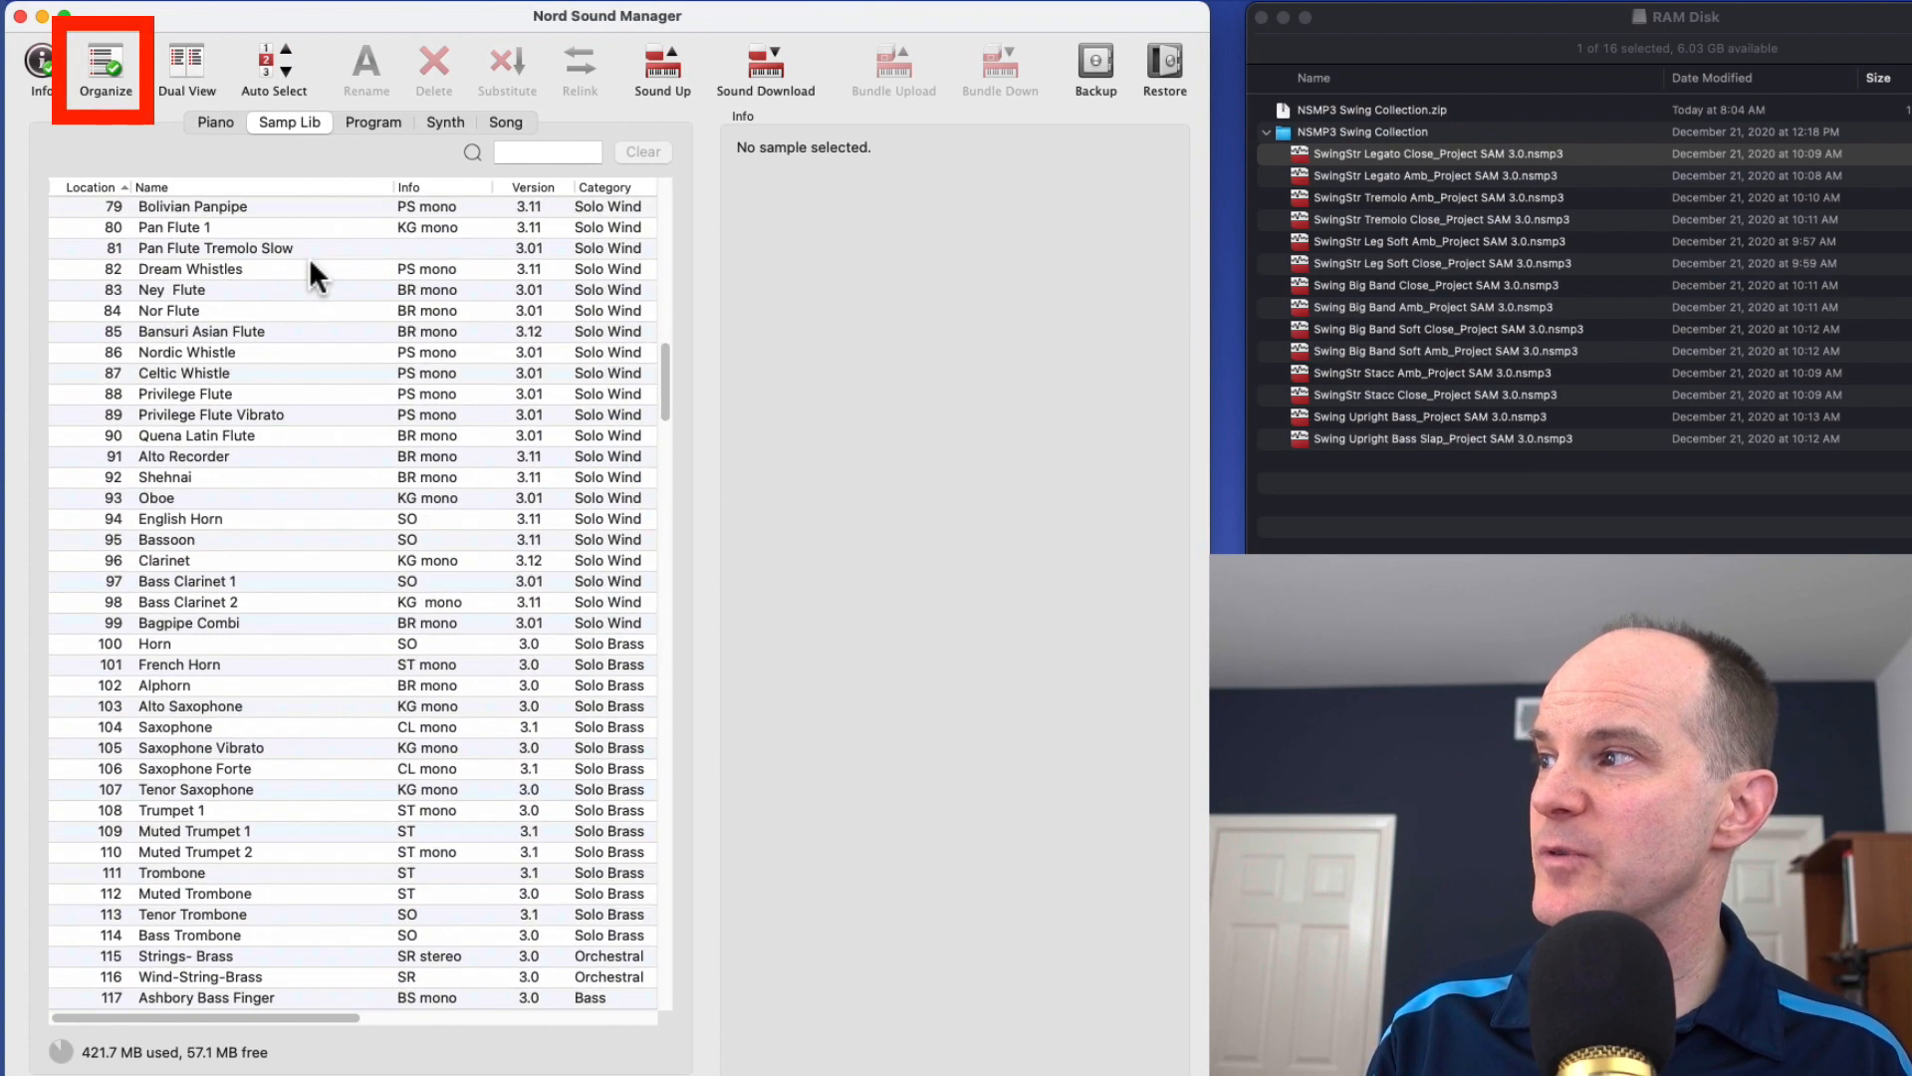
{"action": "scroll", "coordinate": [309, 257], "scroll_direction": "up", "scroll_amount": 16}
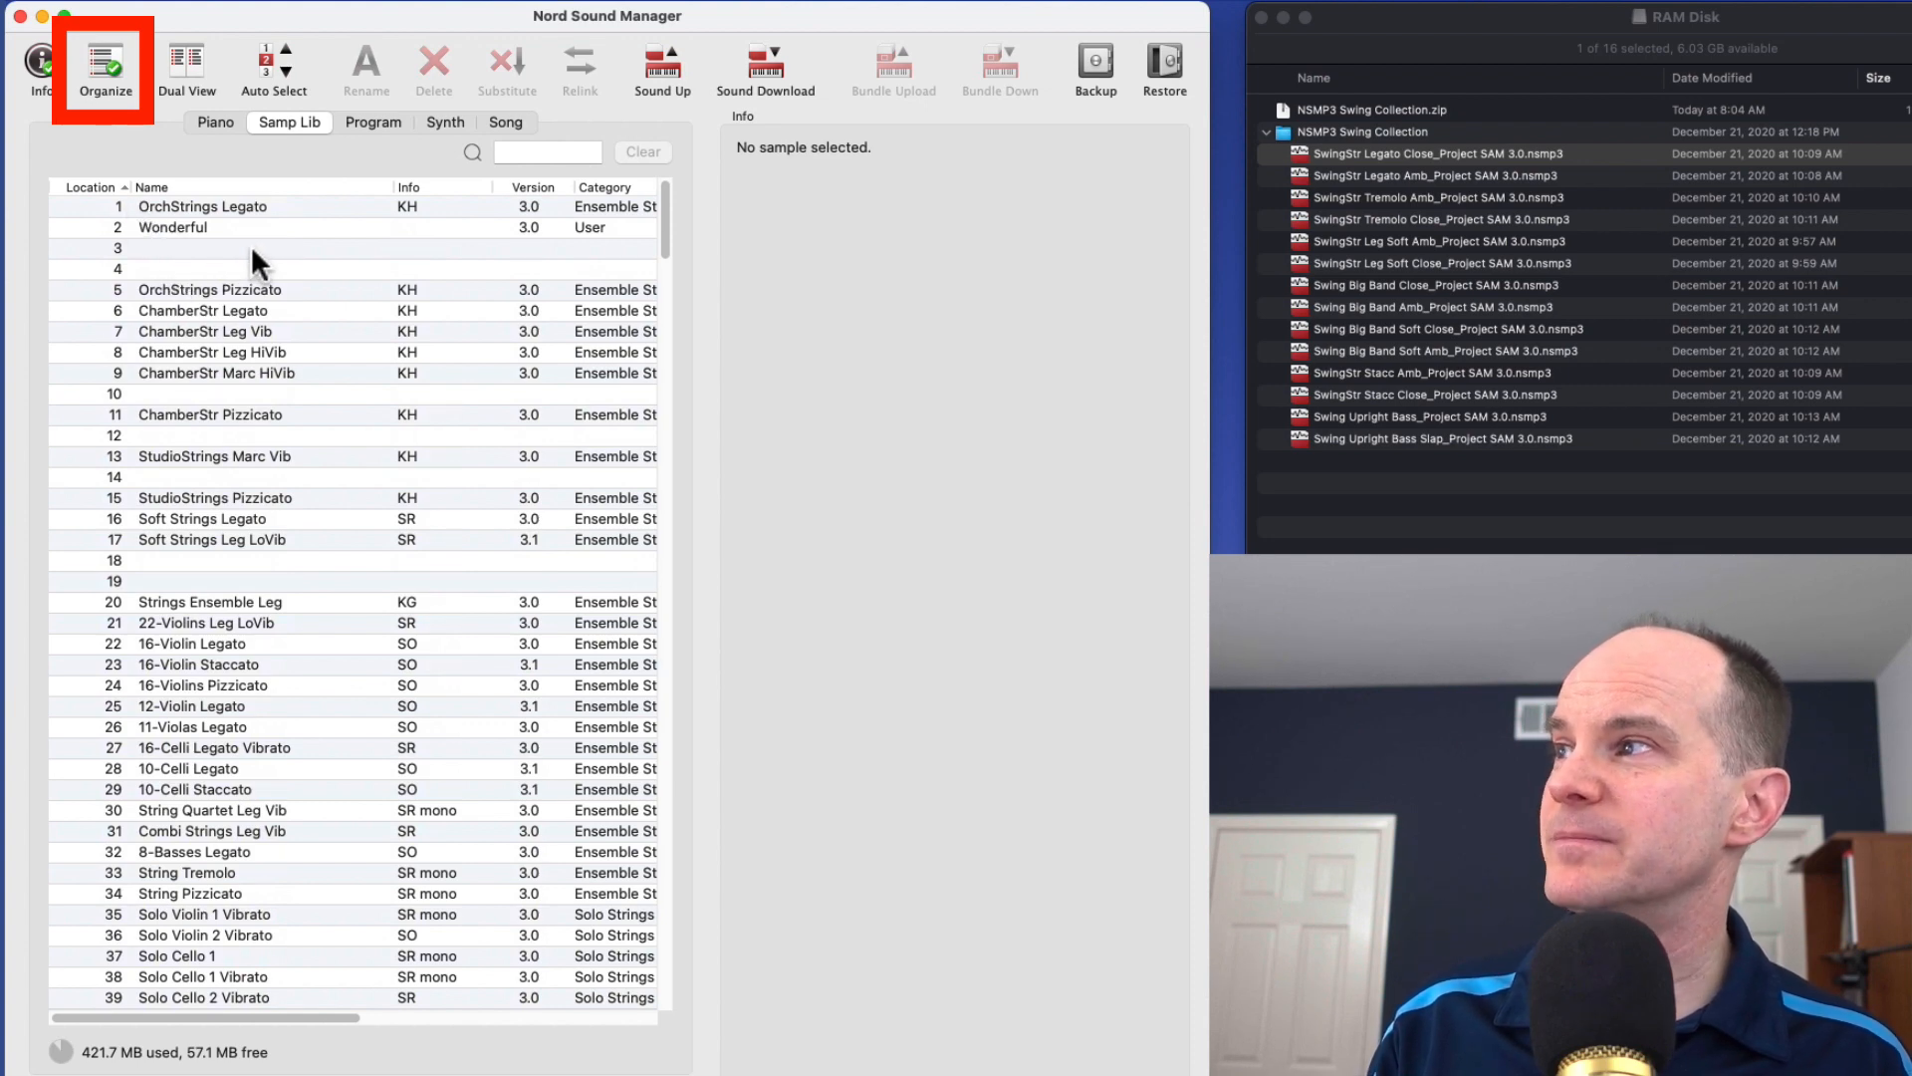
{"action": "scroll", "coordinate": [237, 247], "scroll_direction": "down", "scroll_amount": 4}
{"action": "scroll", "coordinate": [237, 247], "scroll_direction": "down", "scroll_amount": 20}
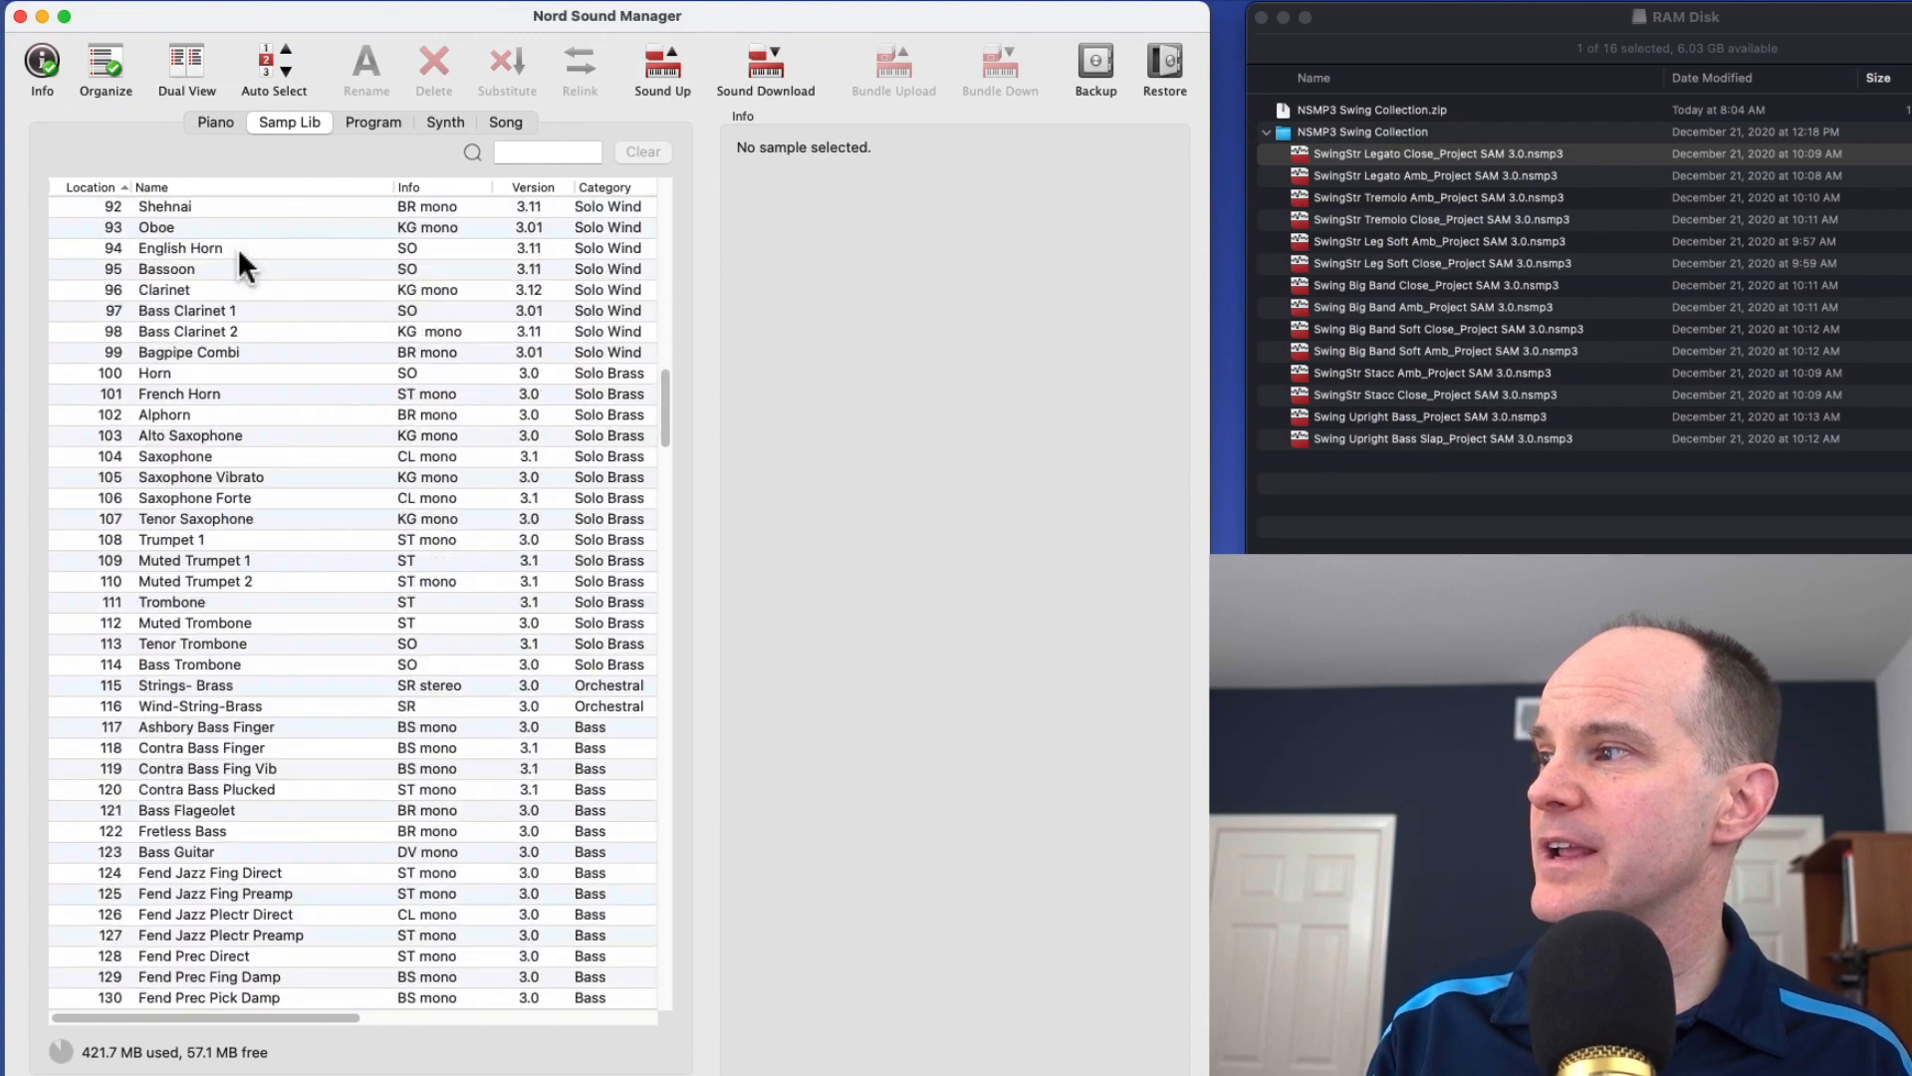
{"action": "scroll", "coordinate": [237, 247], "scroll_direction": "up", "scroll_amount": 3}
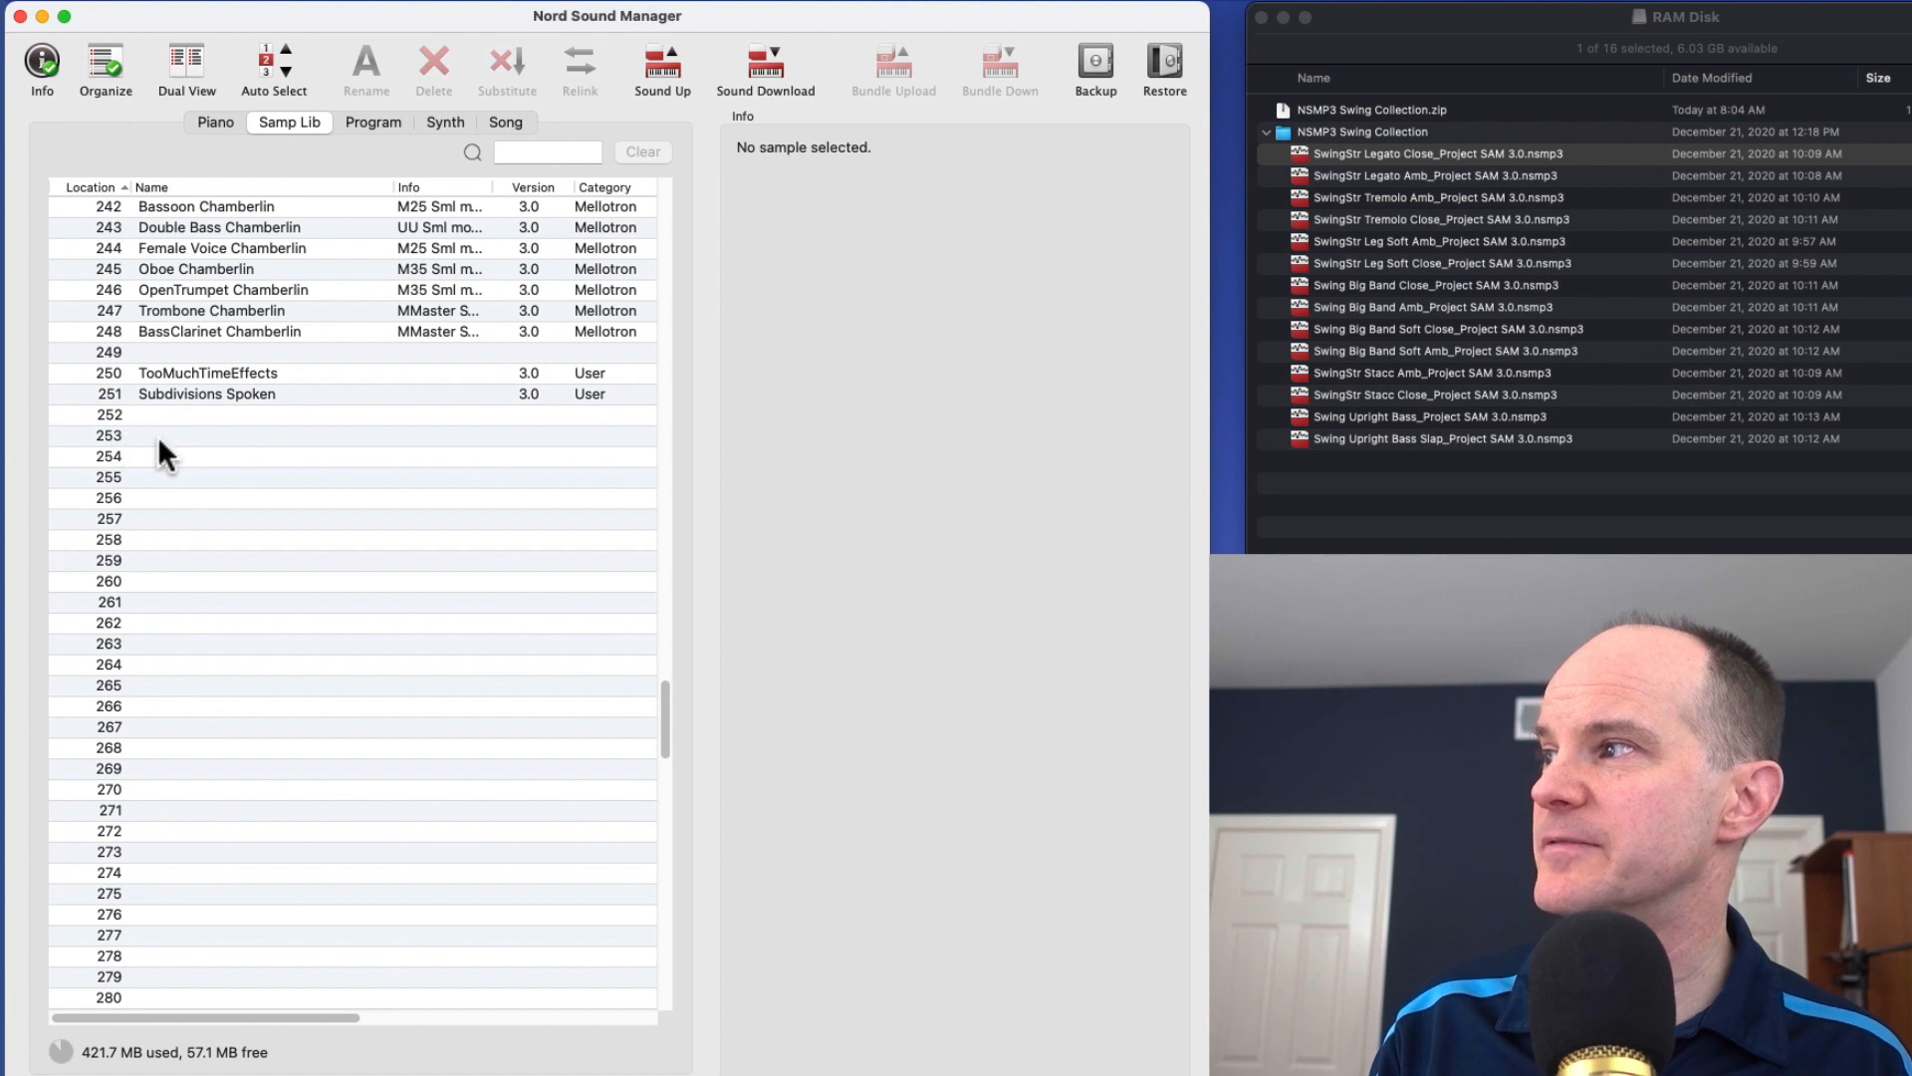
In the RAM Disk window, select SwingStr Legato Close, Tremolo Amb, Leg Soft Close and Stacc Close, Swing Big Band Soft Amb and Swing Upright Bass.
{"action": "left_click", "coordinate": [1582, 542]}
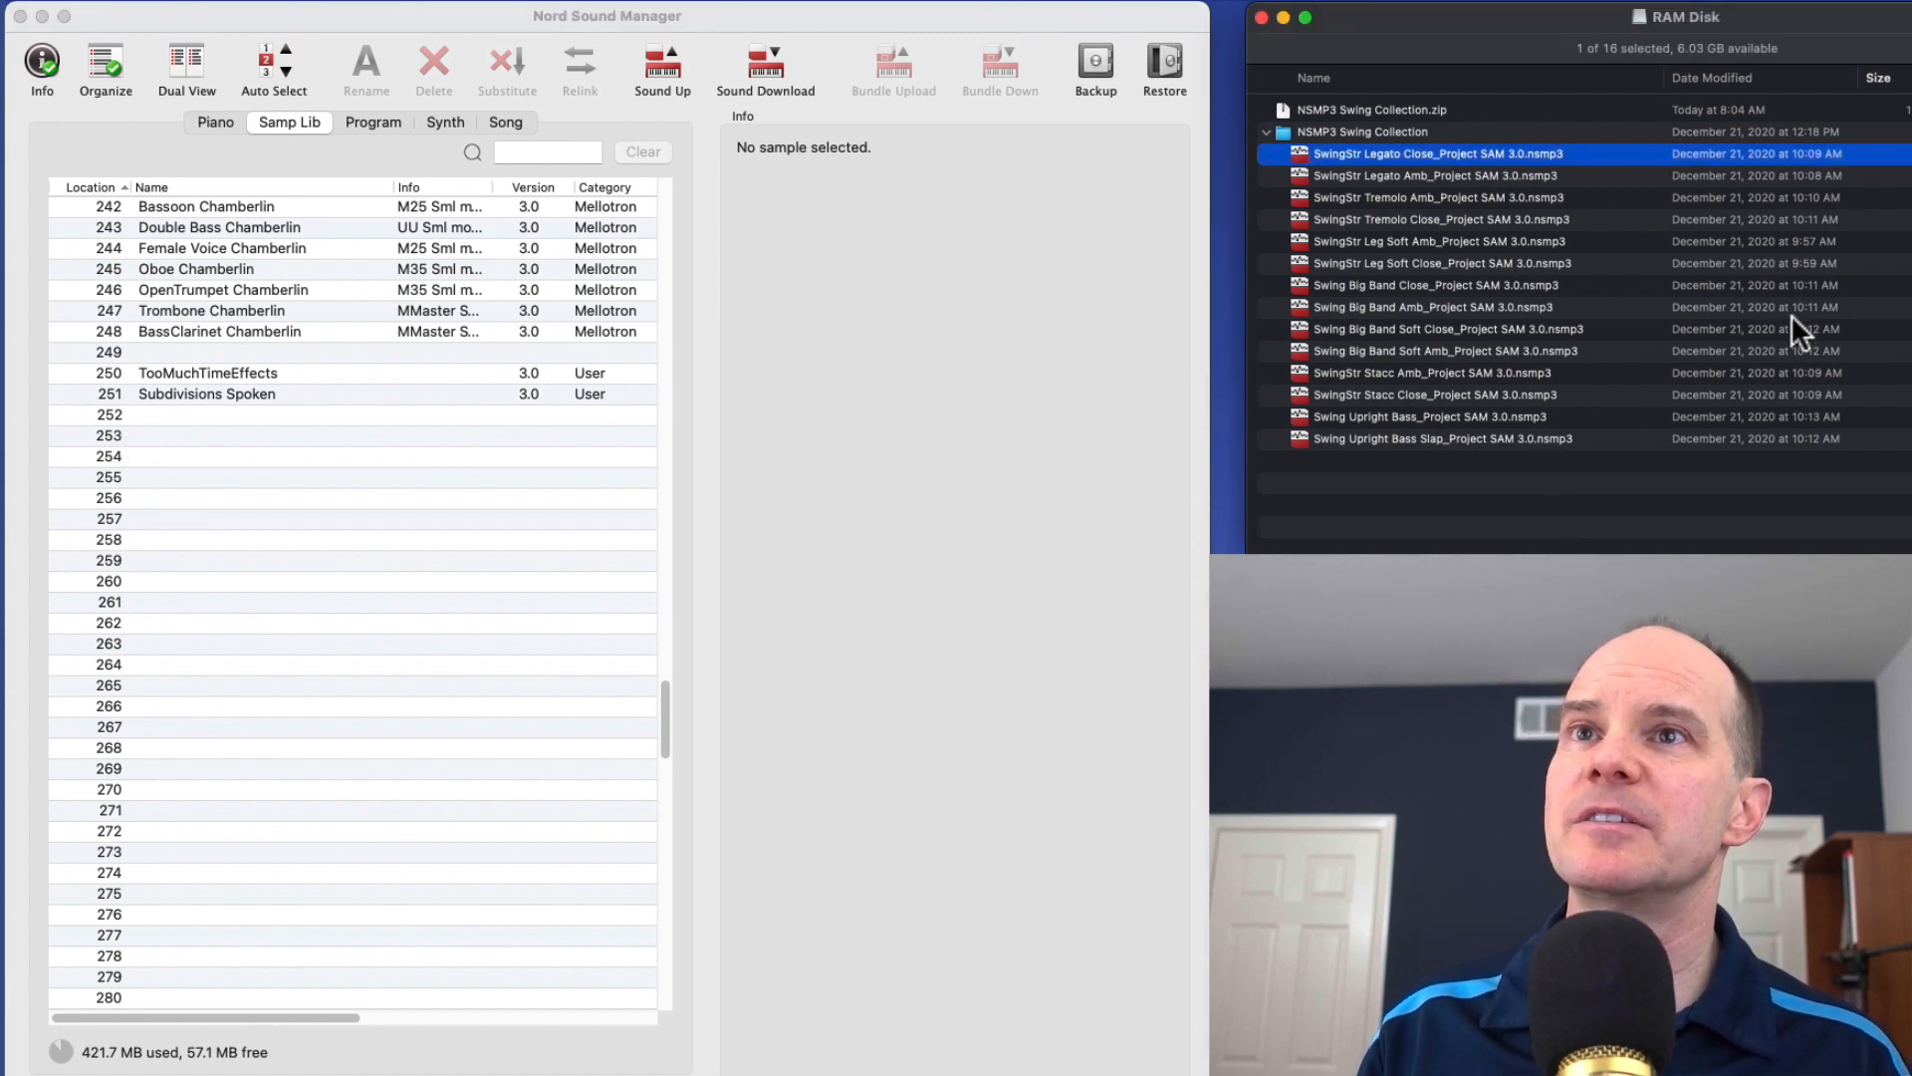
{"action": "left_click", "coordinate": [1667, 287]}
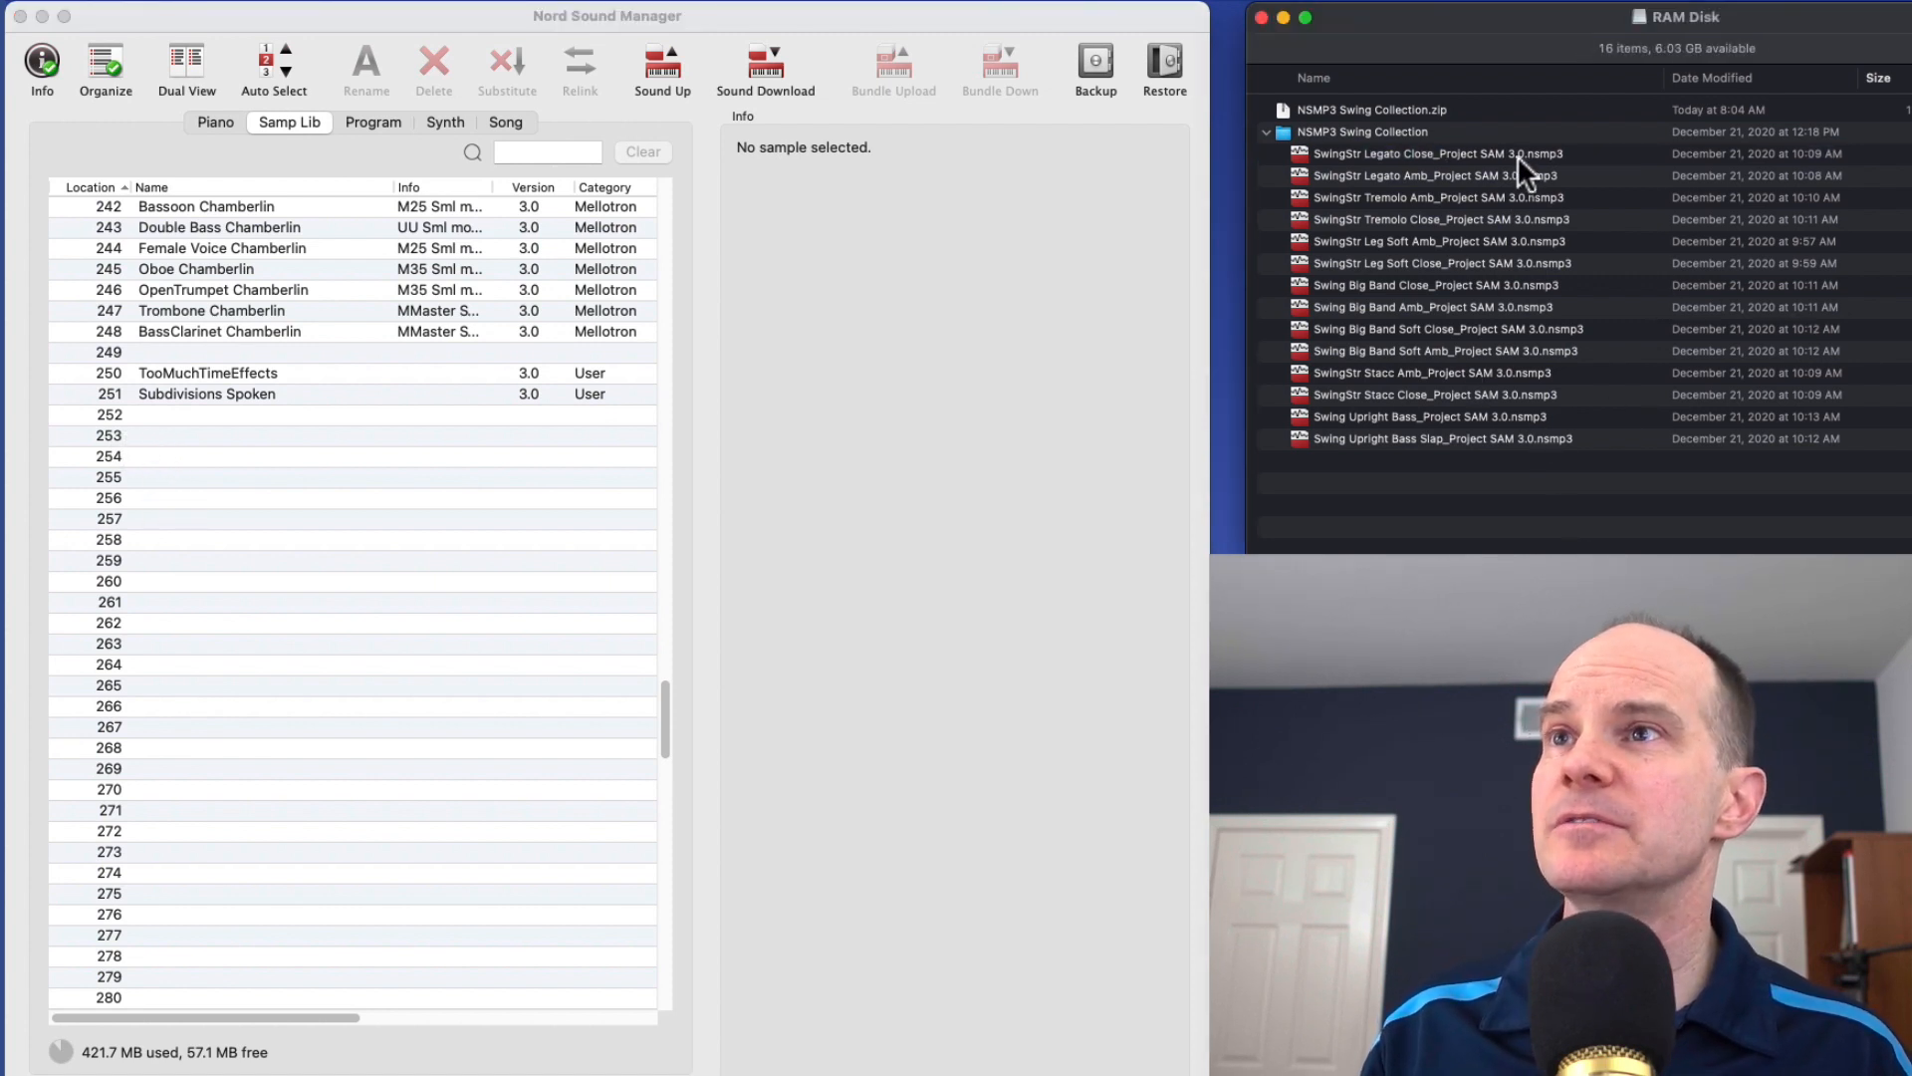
{"action": "left_click", "coordinate": [1449, 155]}
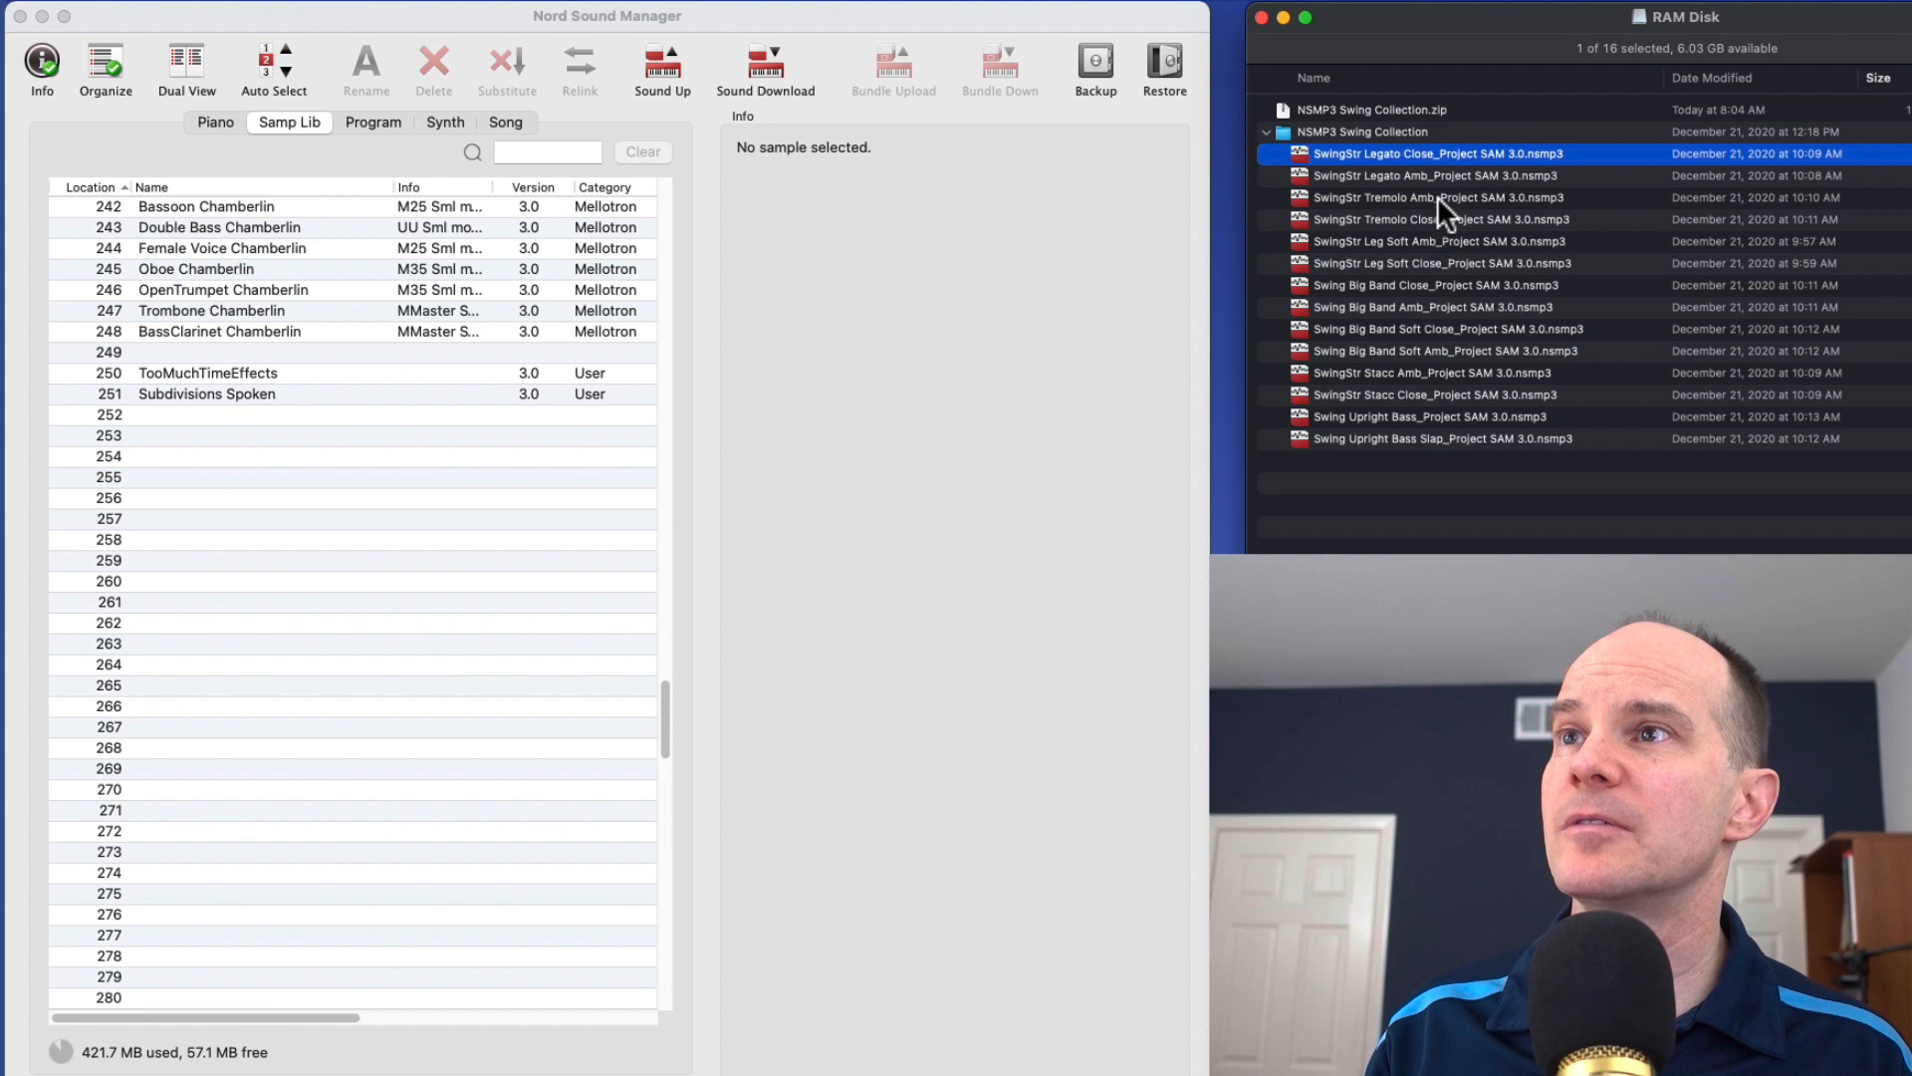
{"action": "left_click", "coordinate": [1437, 198], "text": "super"}
{"action": "left_click", "coordinate": [1461, 261], "text": "super"}
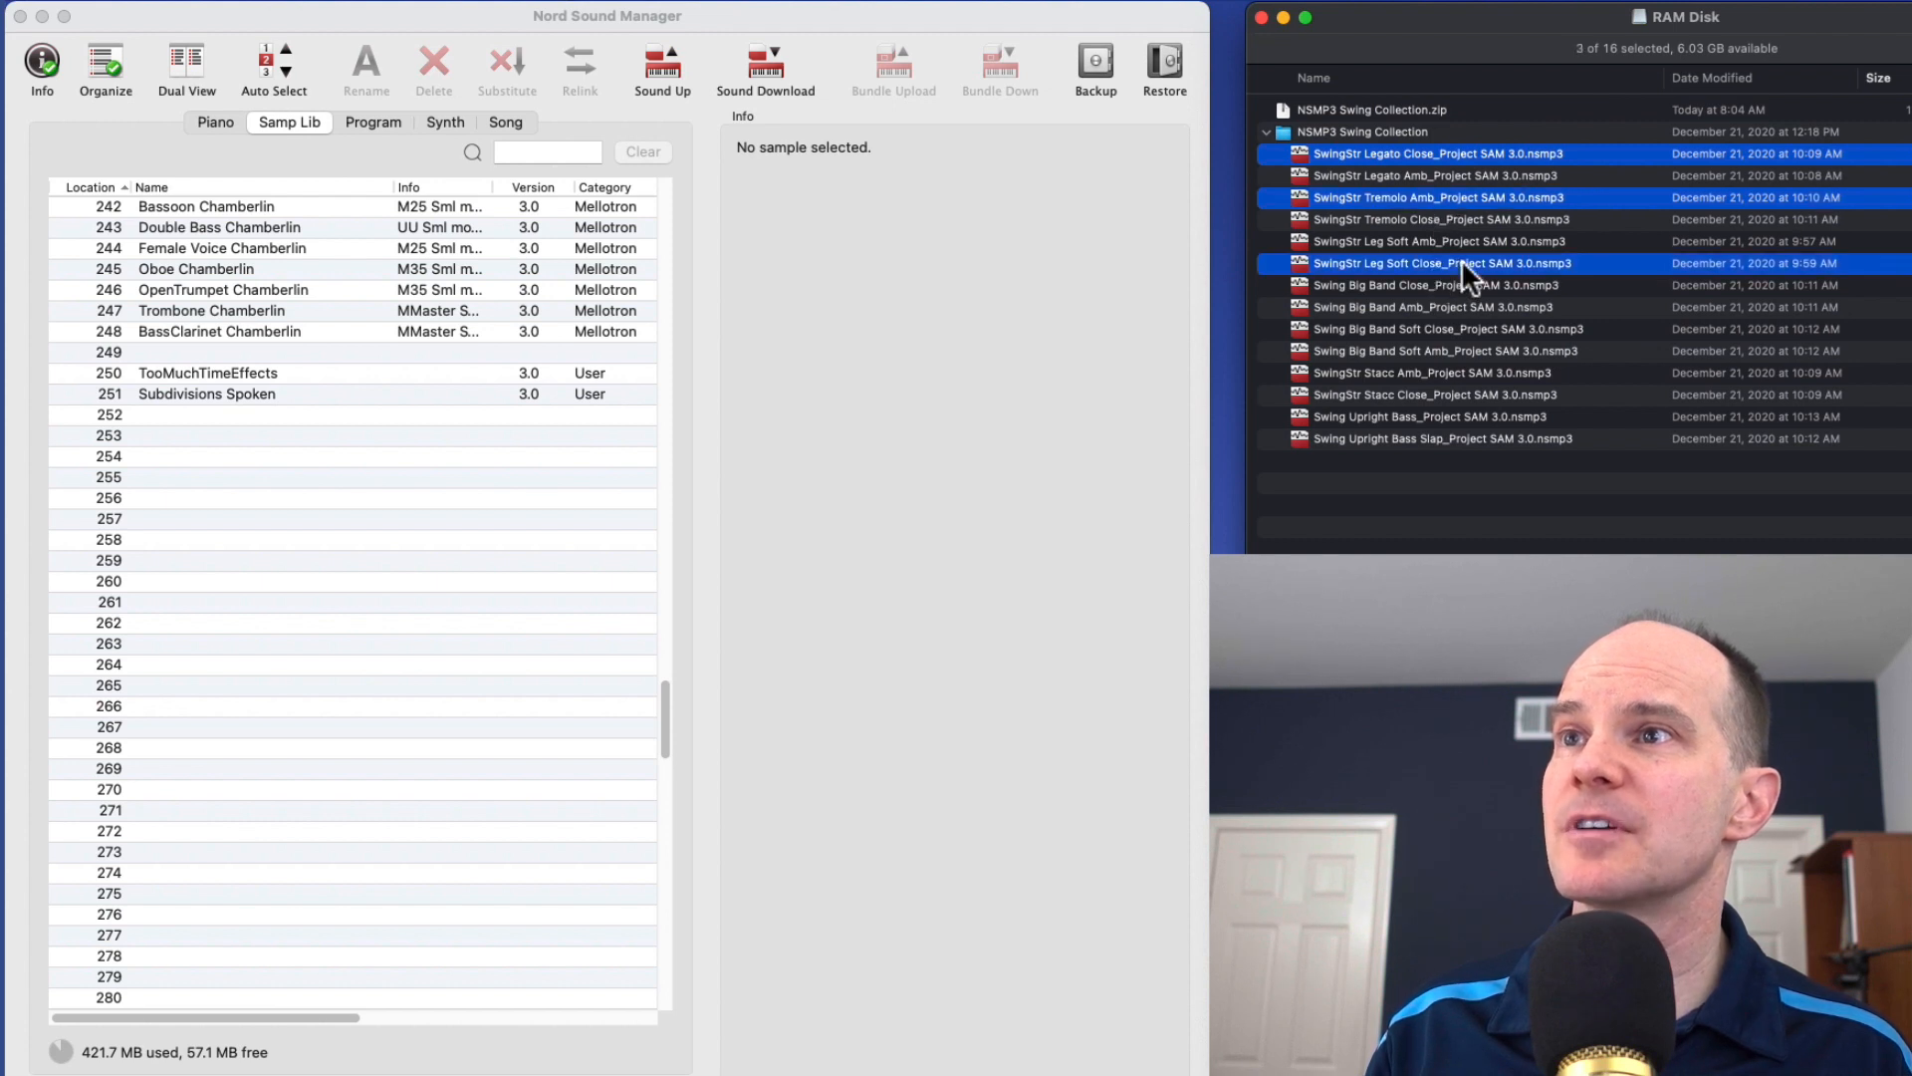
{"action": "left_click", "coordinate": [1404, 346], "text": "super"}
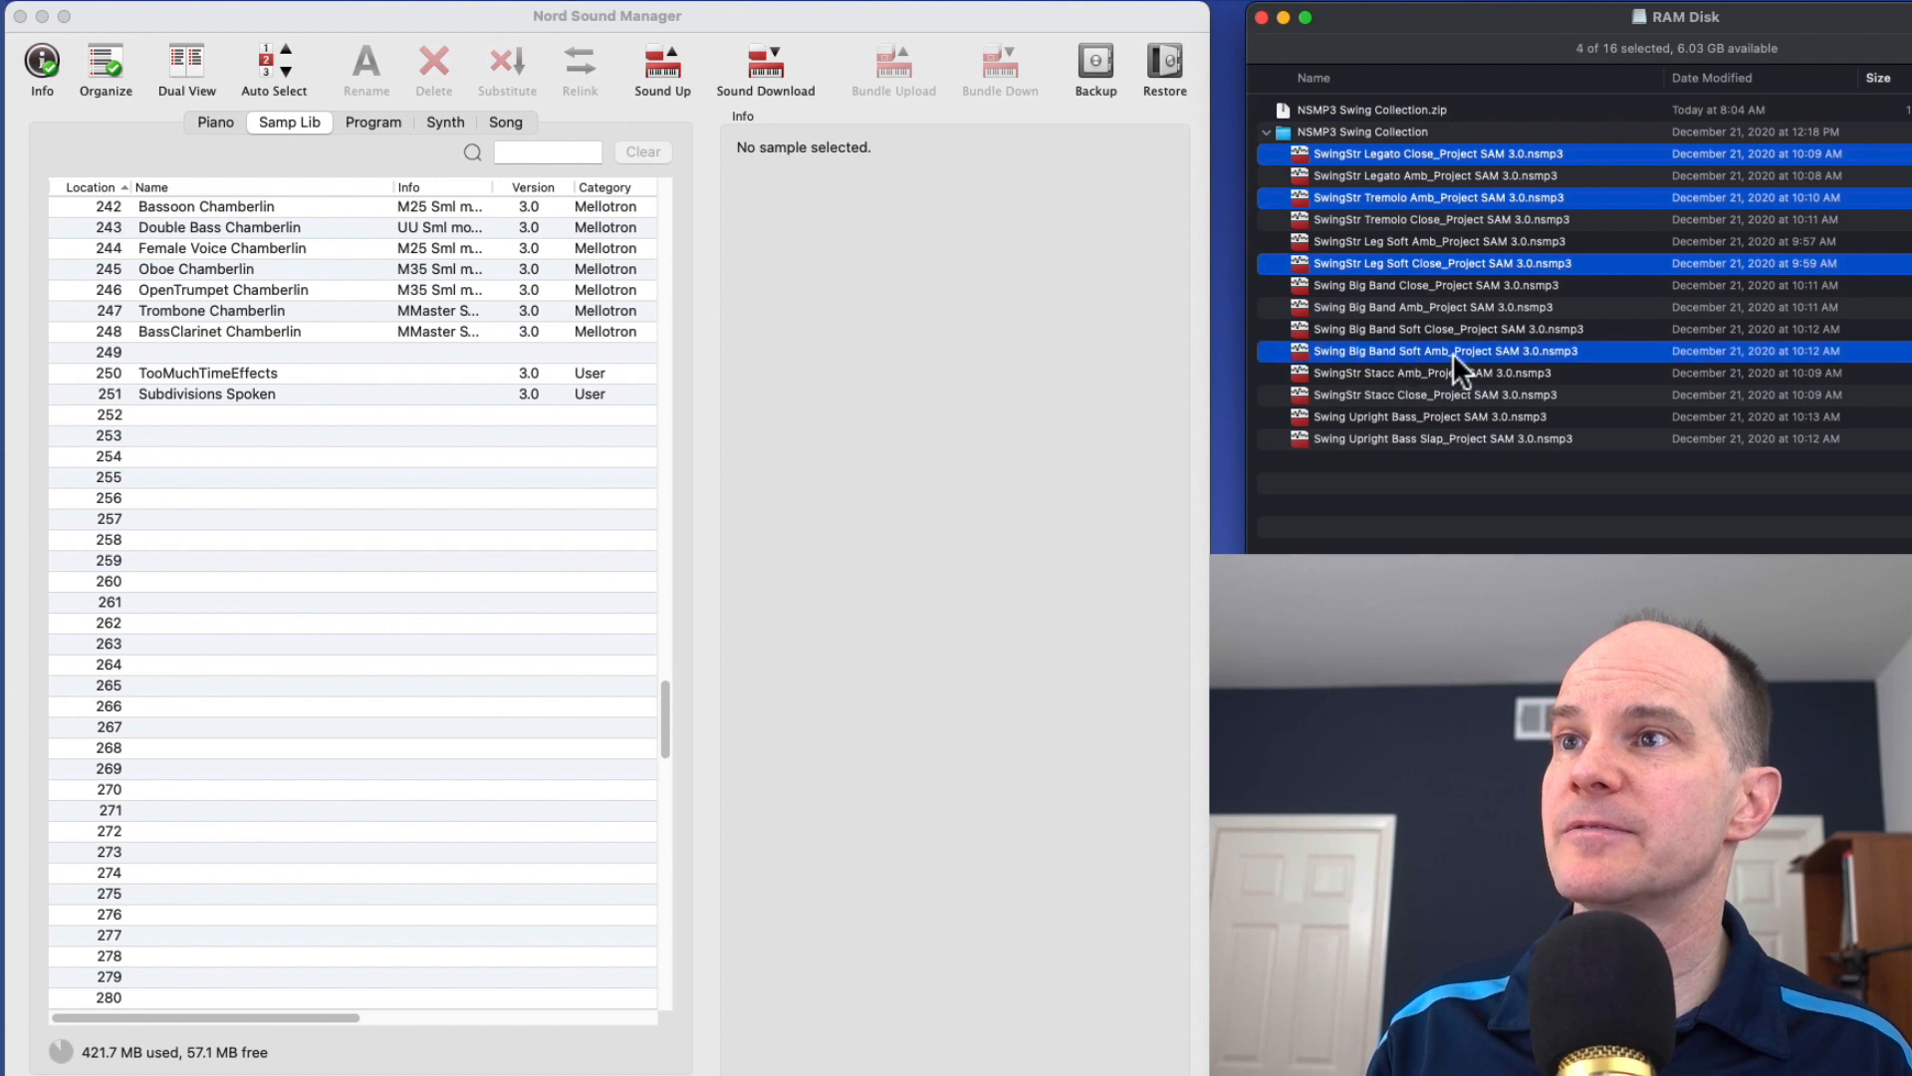
{"action": "left_click", "coordinate": [1395, 391], "text": "super"}
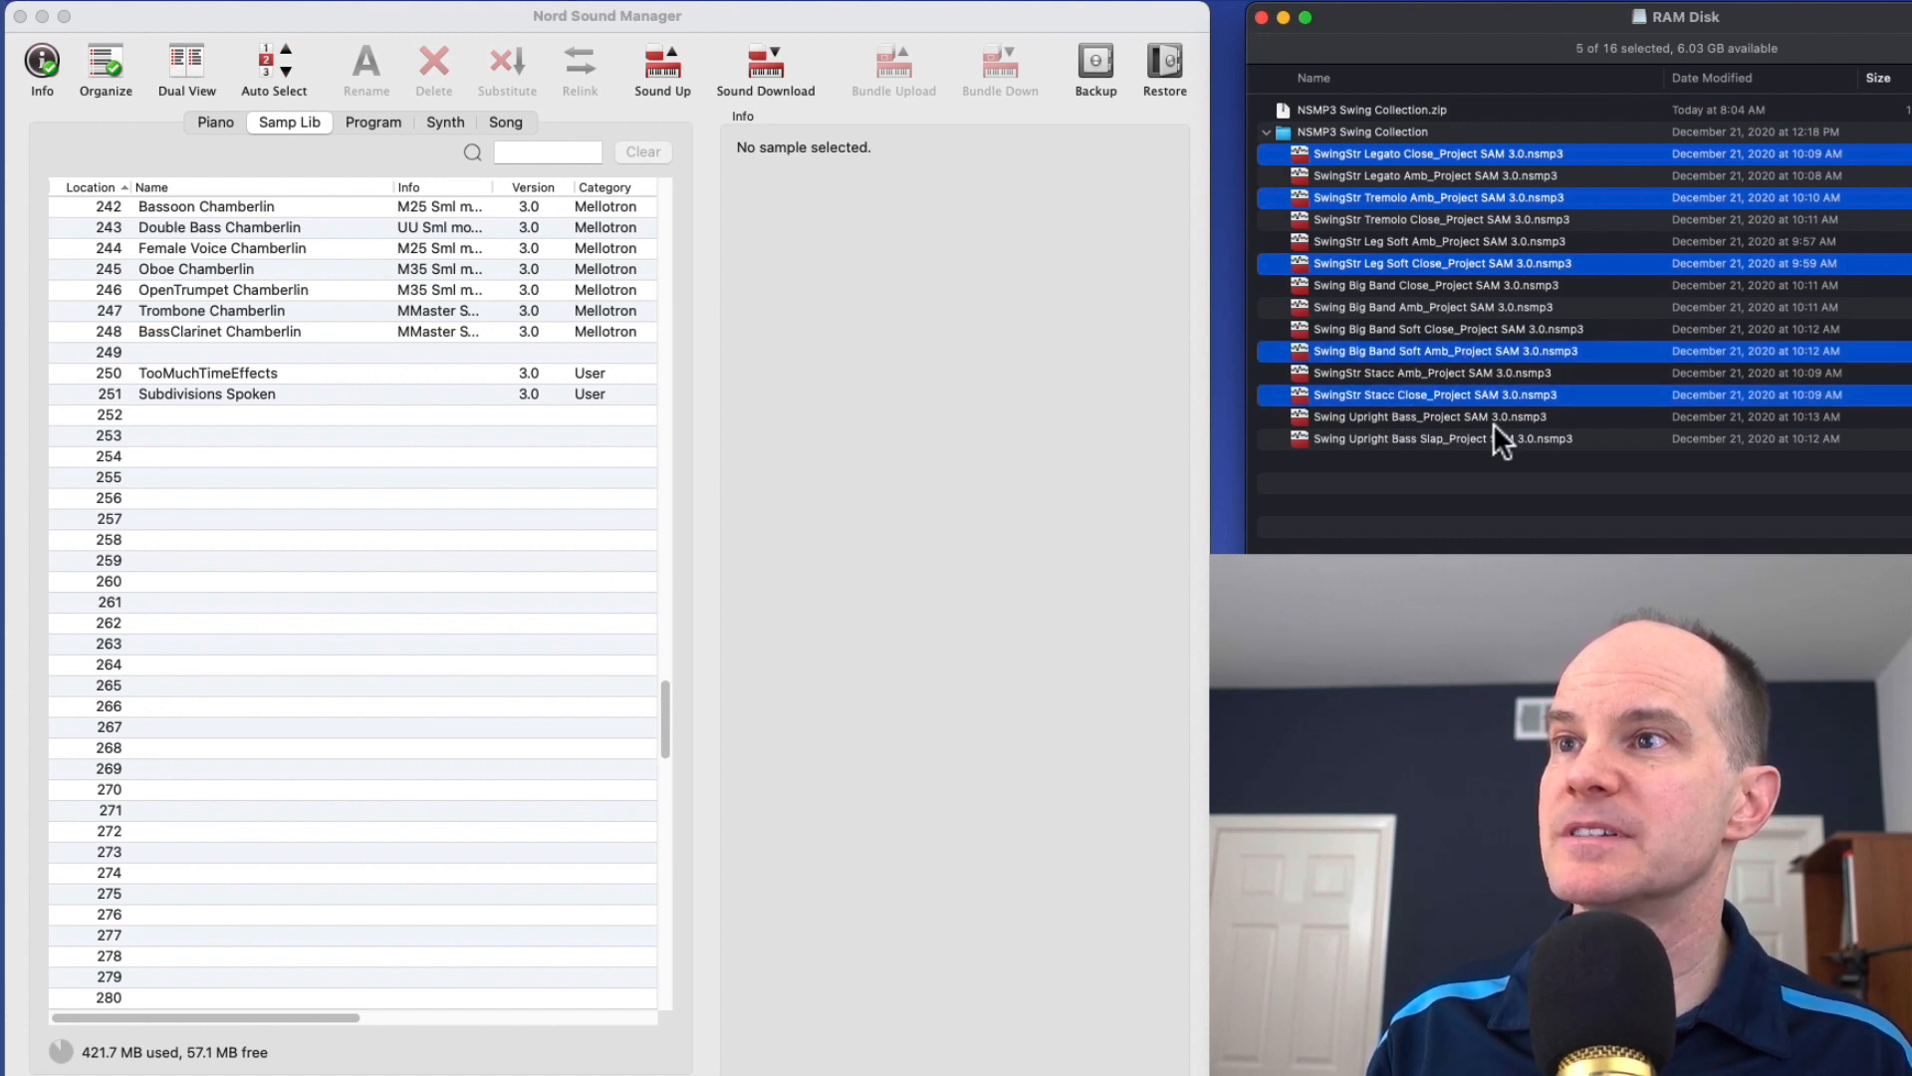
{"action": "left_click", "coordinate": [1412, 416], "text": "super"}
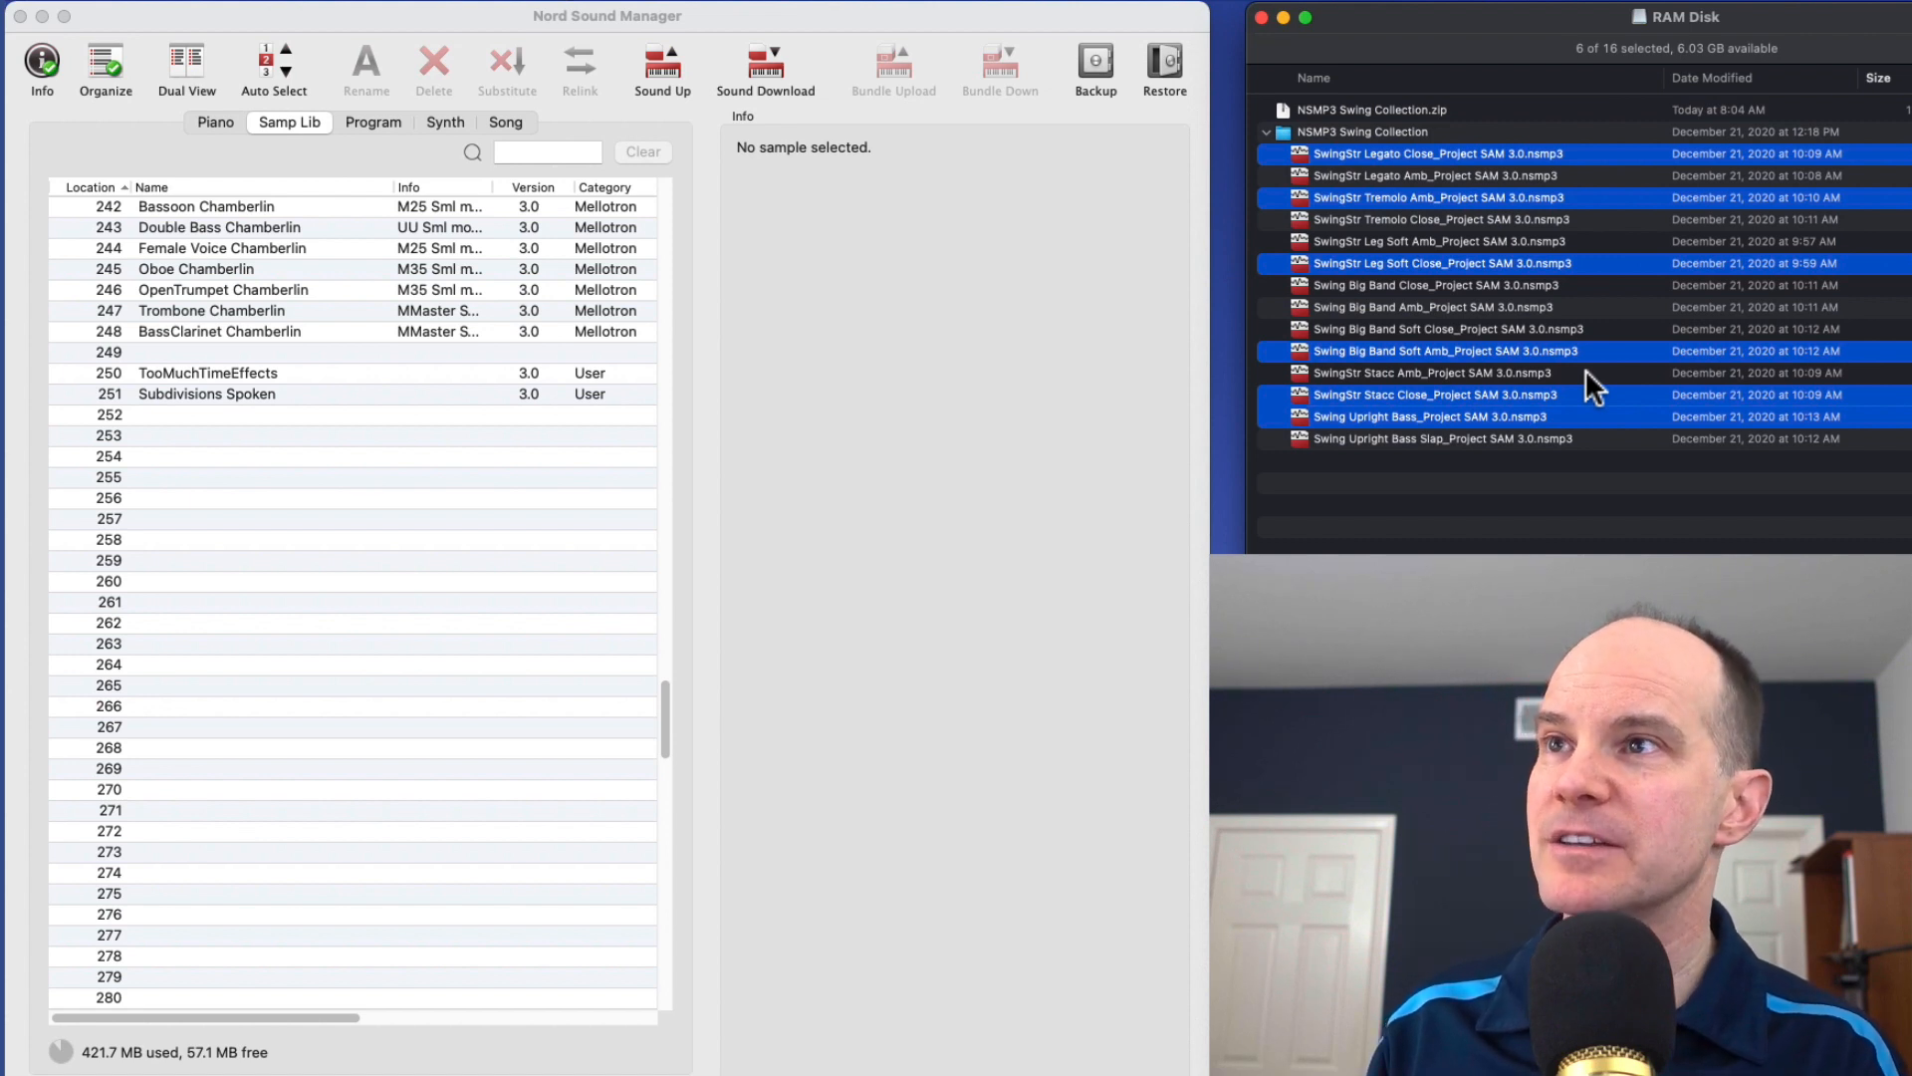
Check the combined size of the six selected Swing files, and load them into the sample library starting at location 253.
{"action": "key", "text": "super+ctrl+i"}
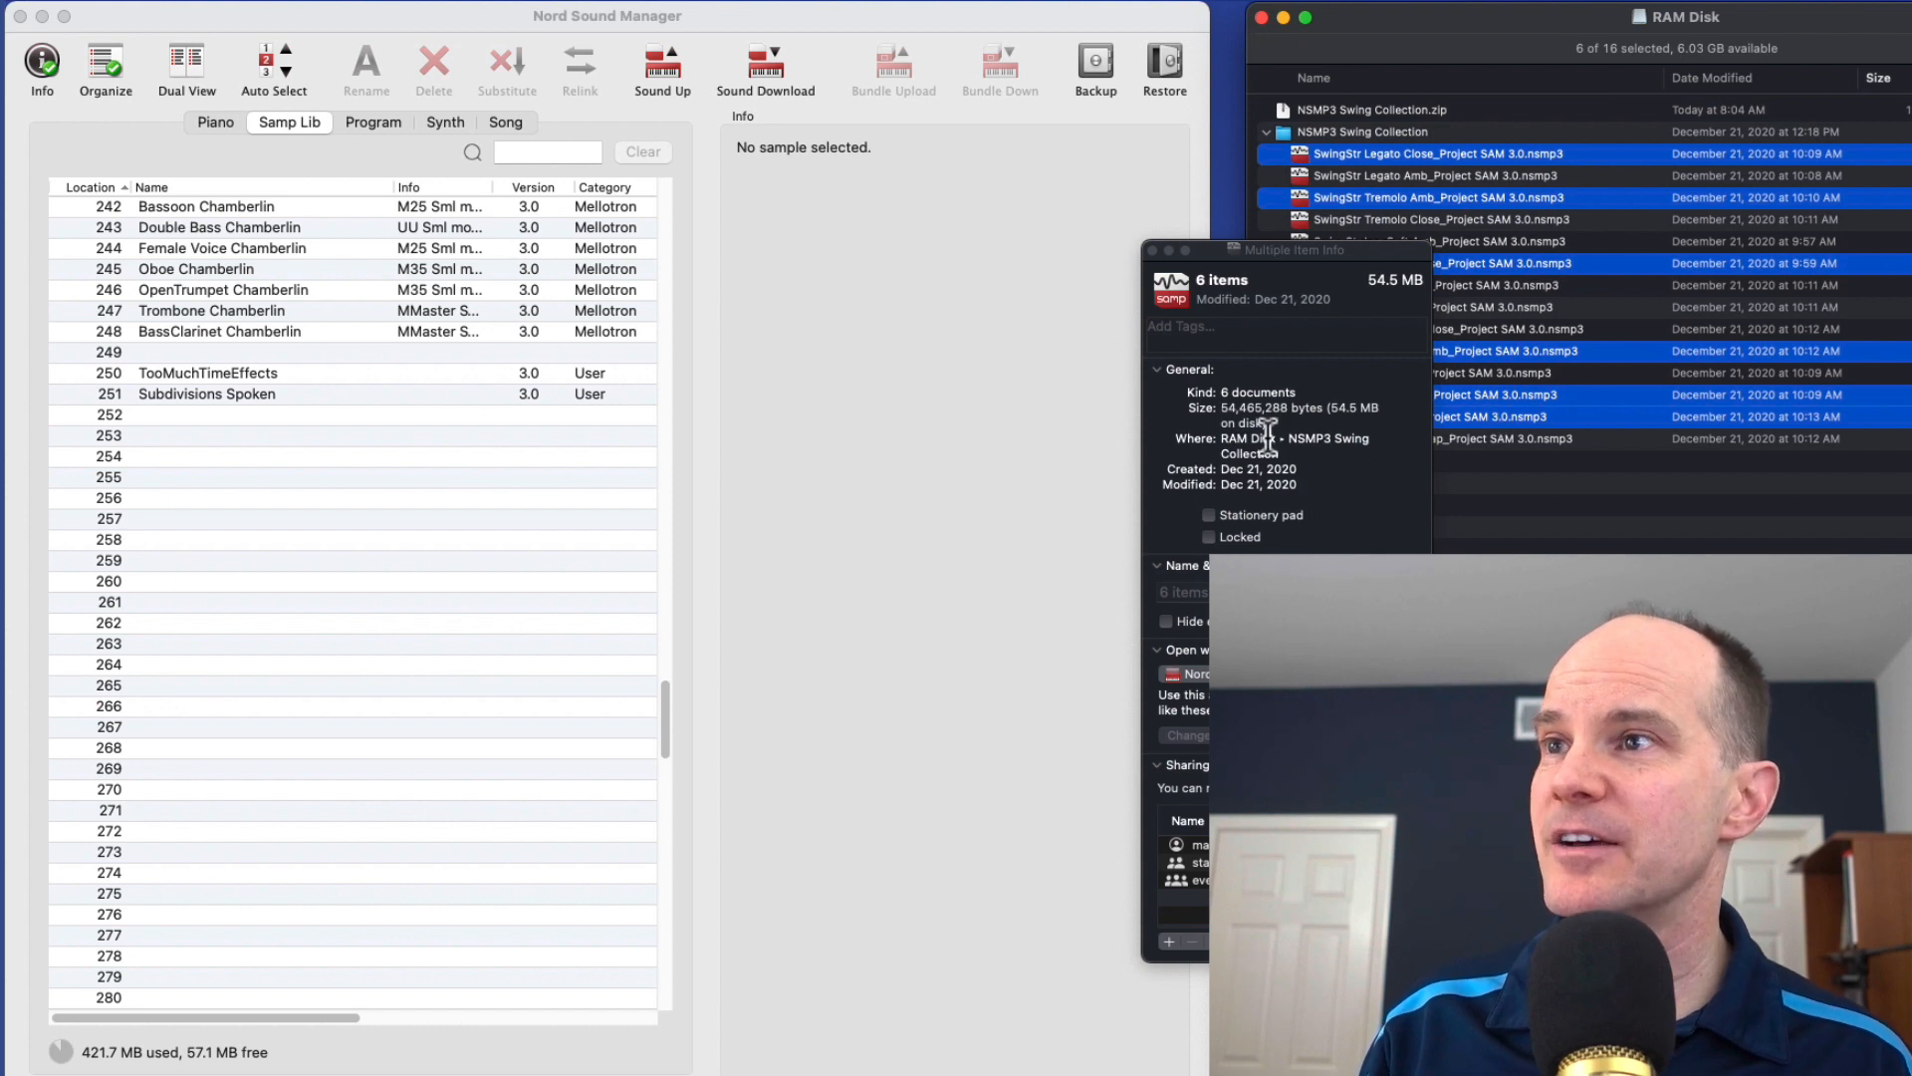
{"action": "left_click", "coordinate": [1152, 250]}
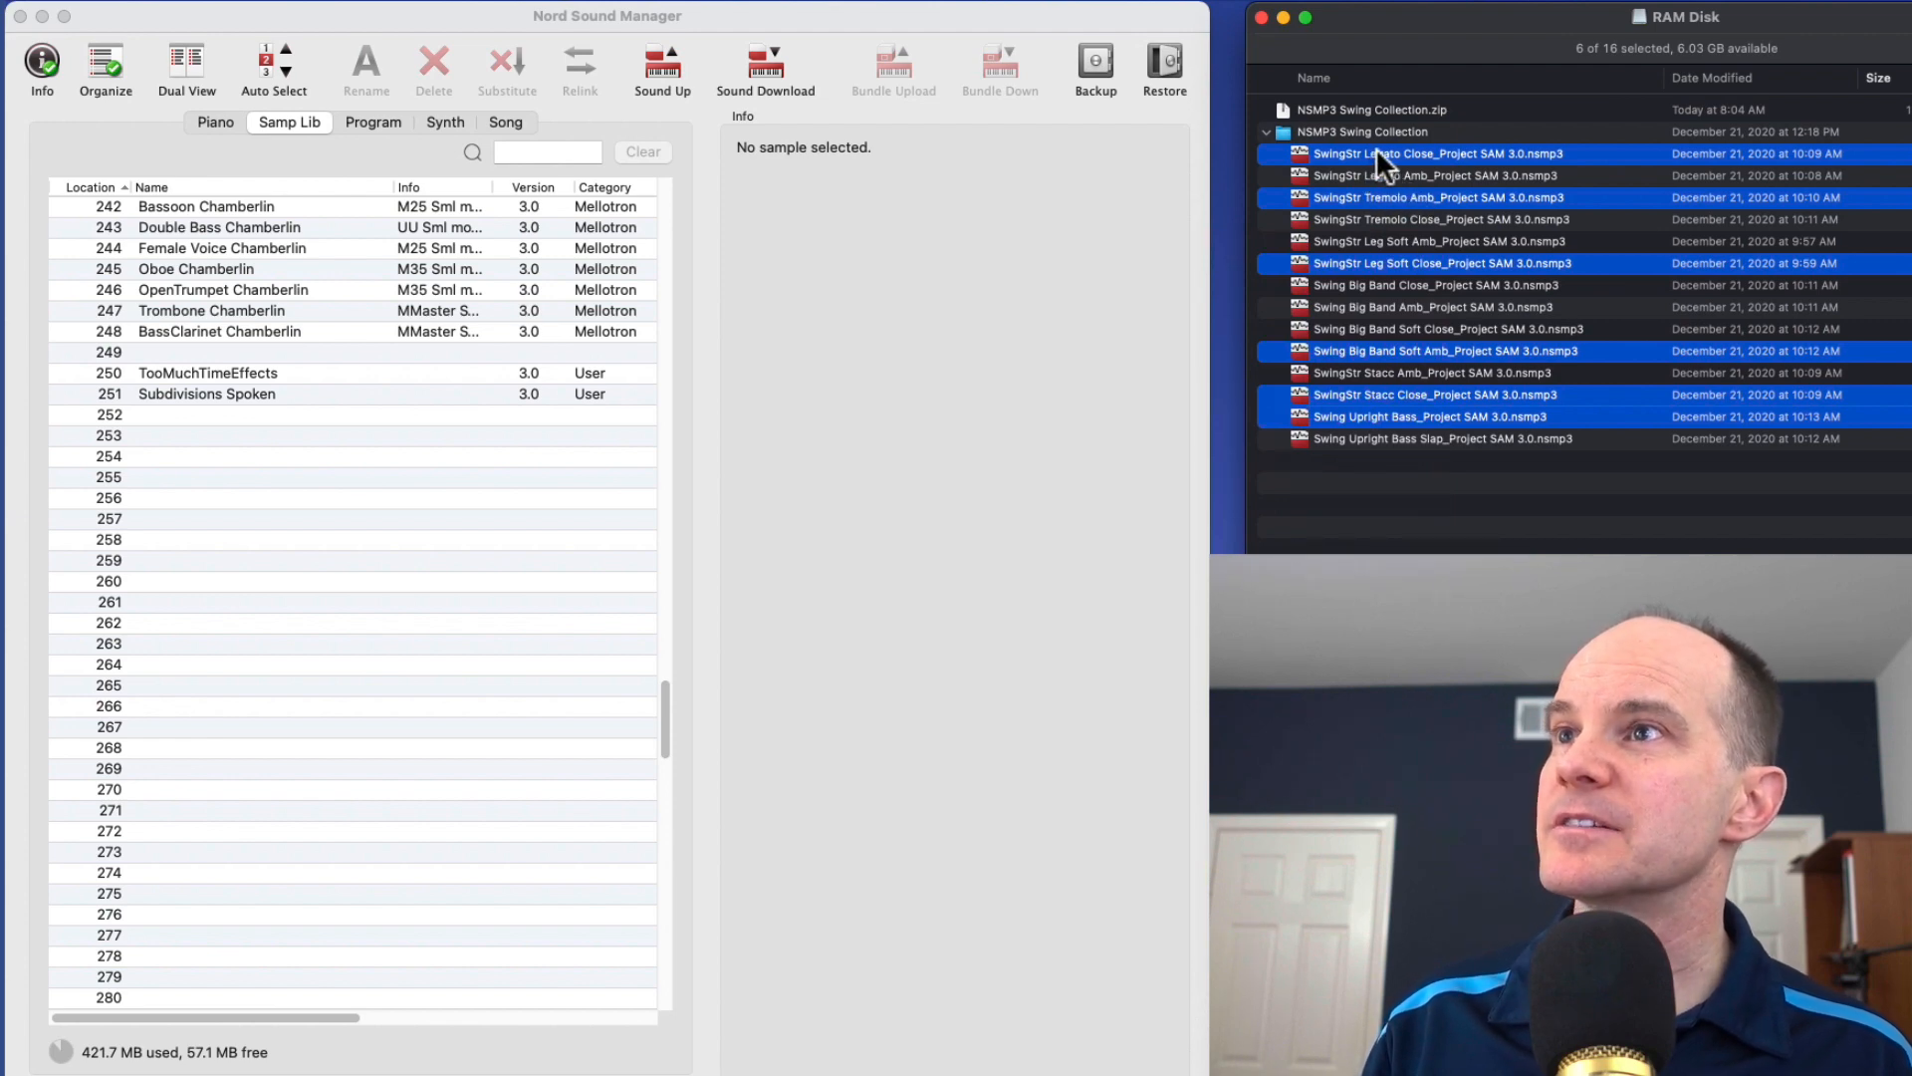
{"action": "left_click_drag", "start_coordinate": [1378, 149], "coordinate": [273, 434]}
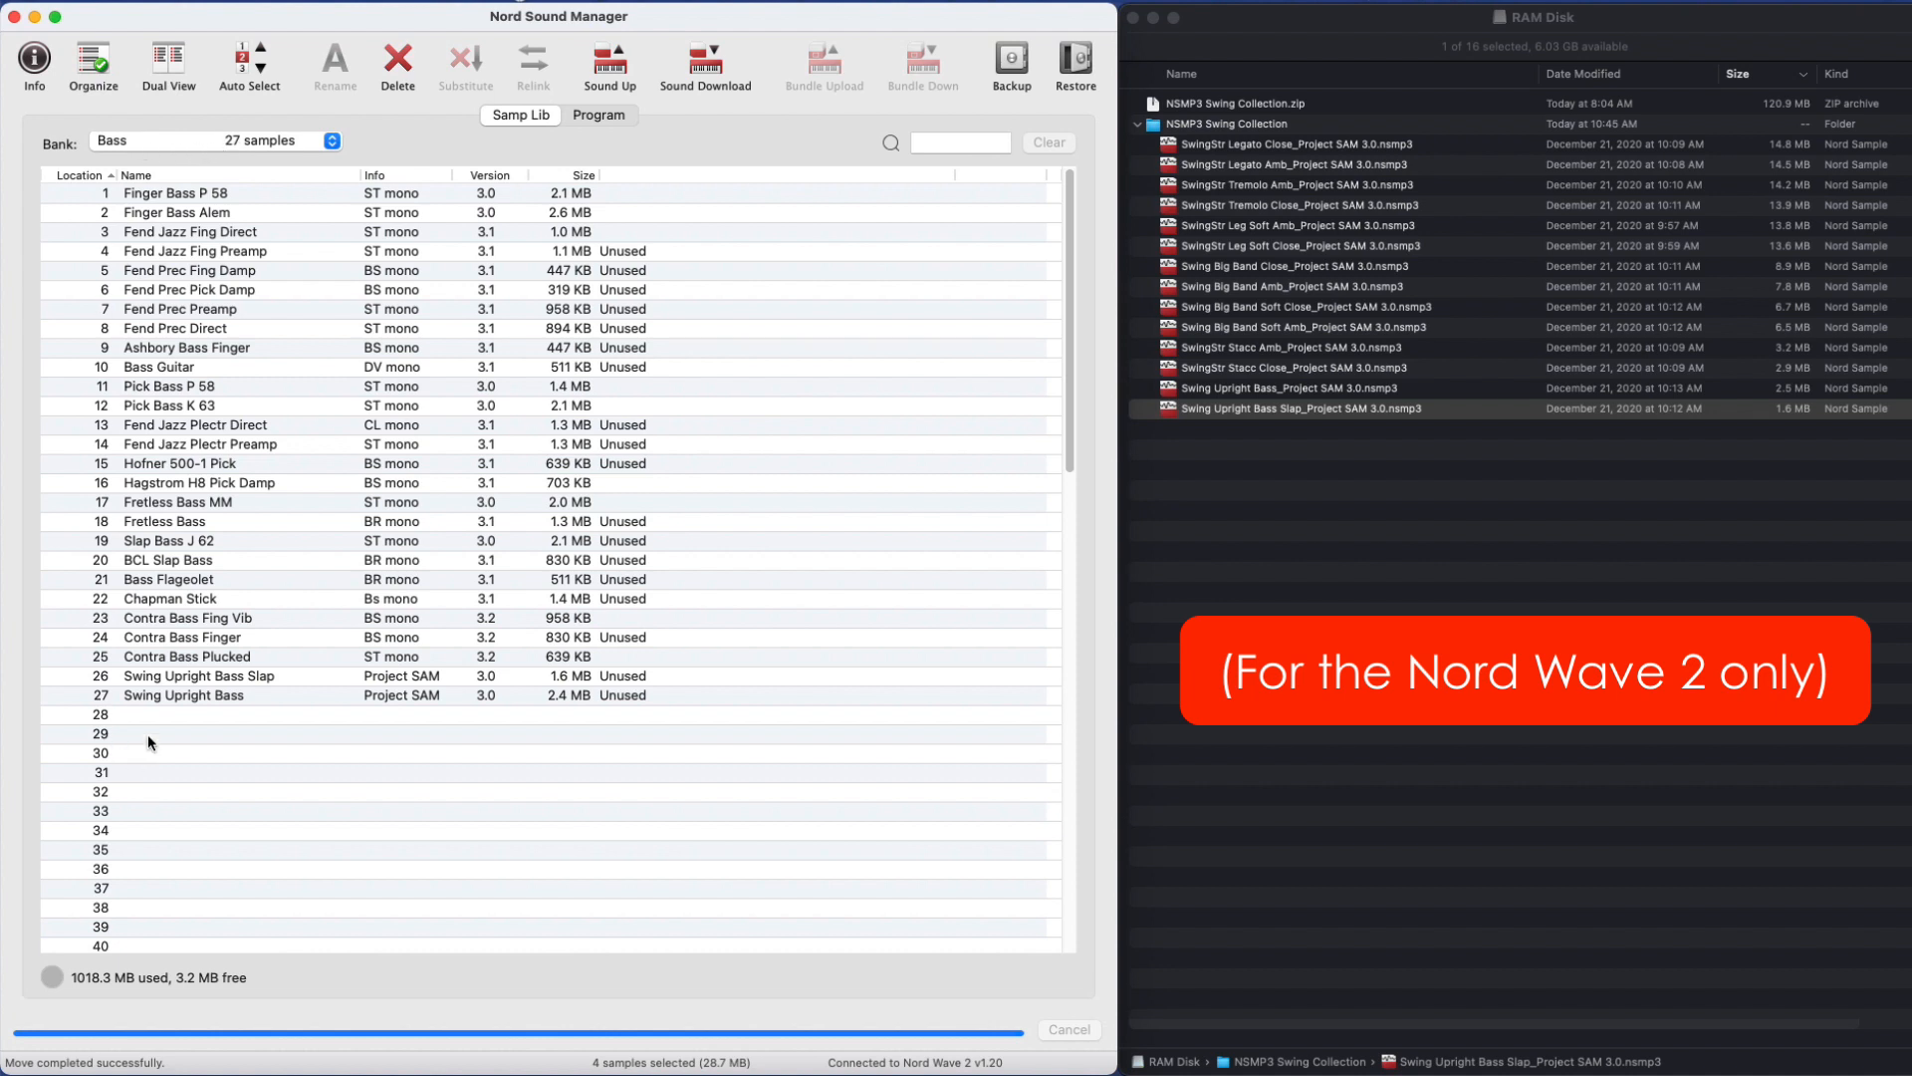
On the Nord Wave 2, locate and select the Swing Upright Bass samples in the Bass bank and the Swing Big Band samples in Brass Ensemble.
{"action": "left_click", "coordinate": [170, 675]}
{"action": "left_click", "coordinate": [178, 699], "text": "shift"}
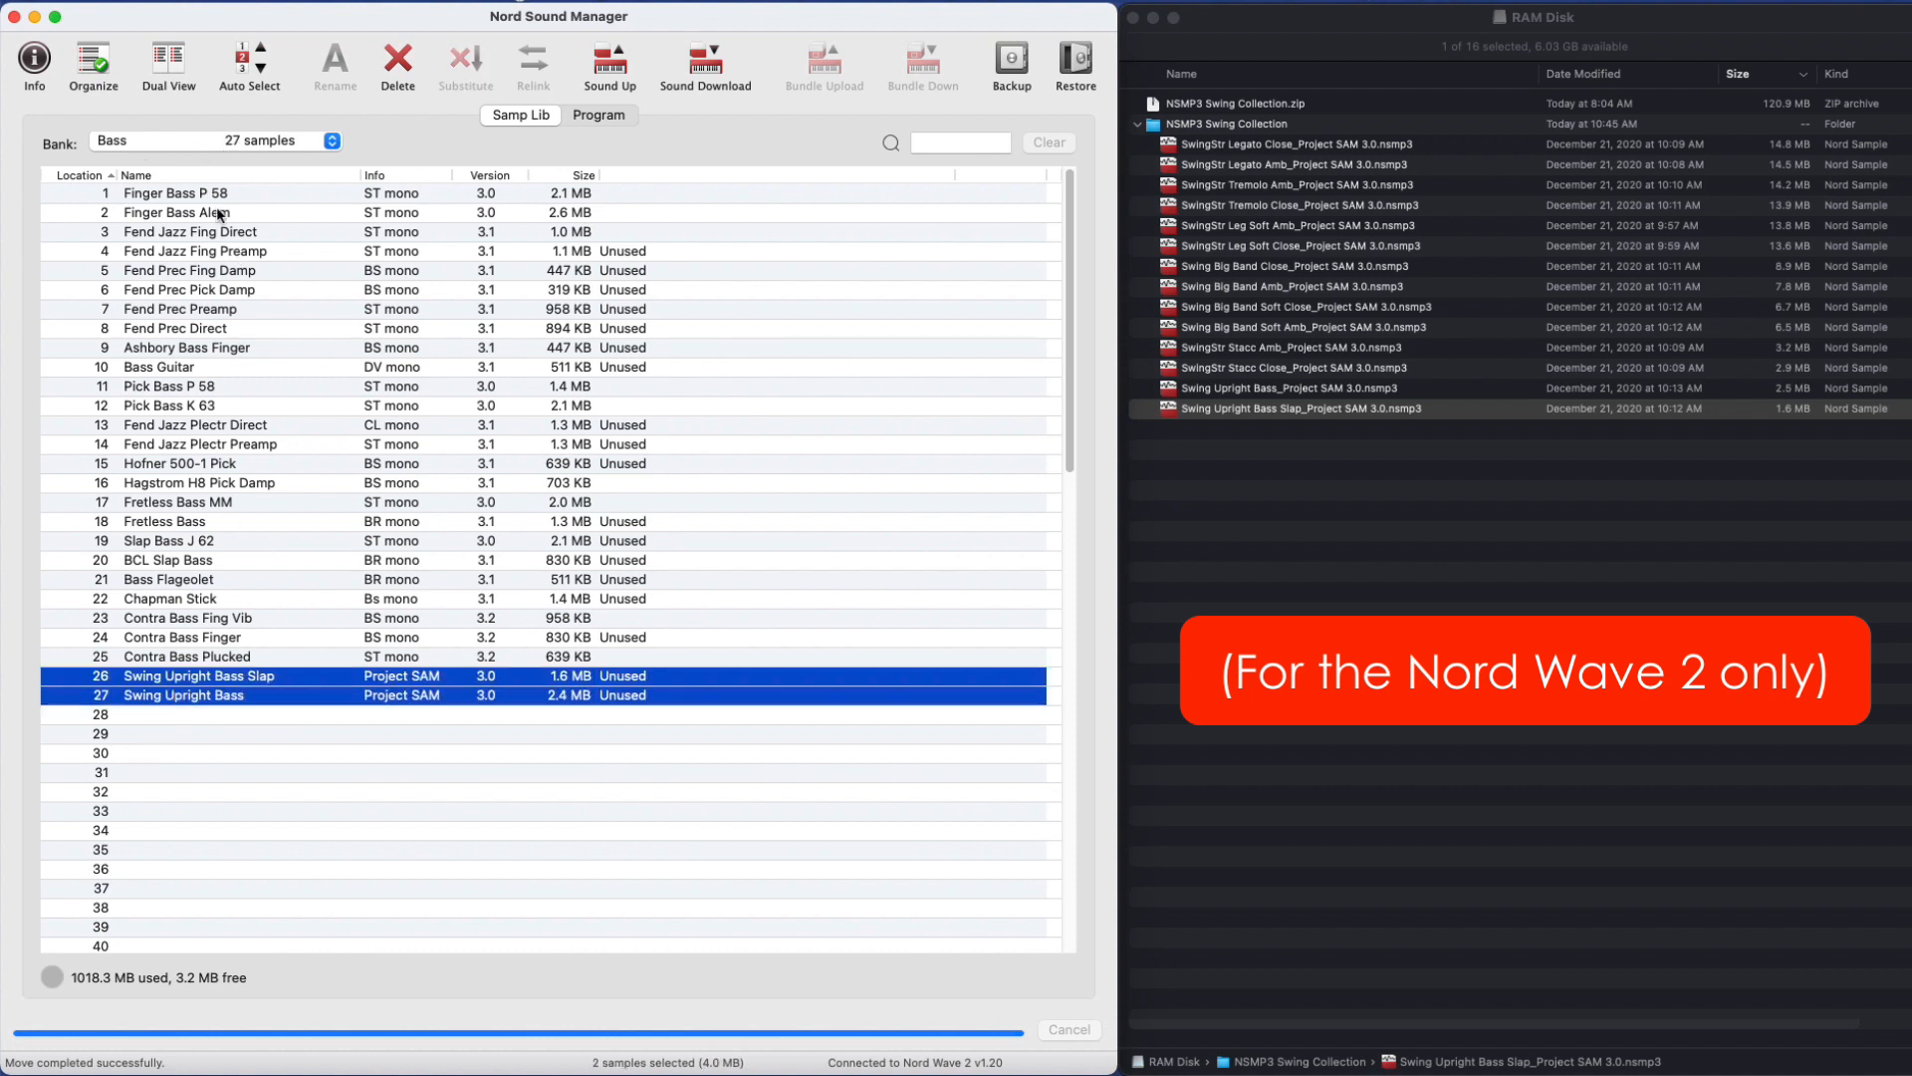
{"action": "left_click", "coordinate": [193, 140]}
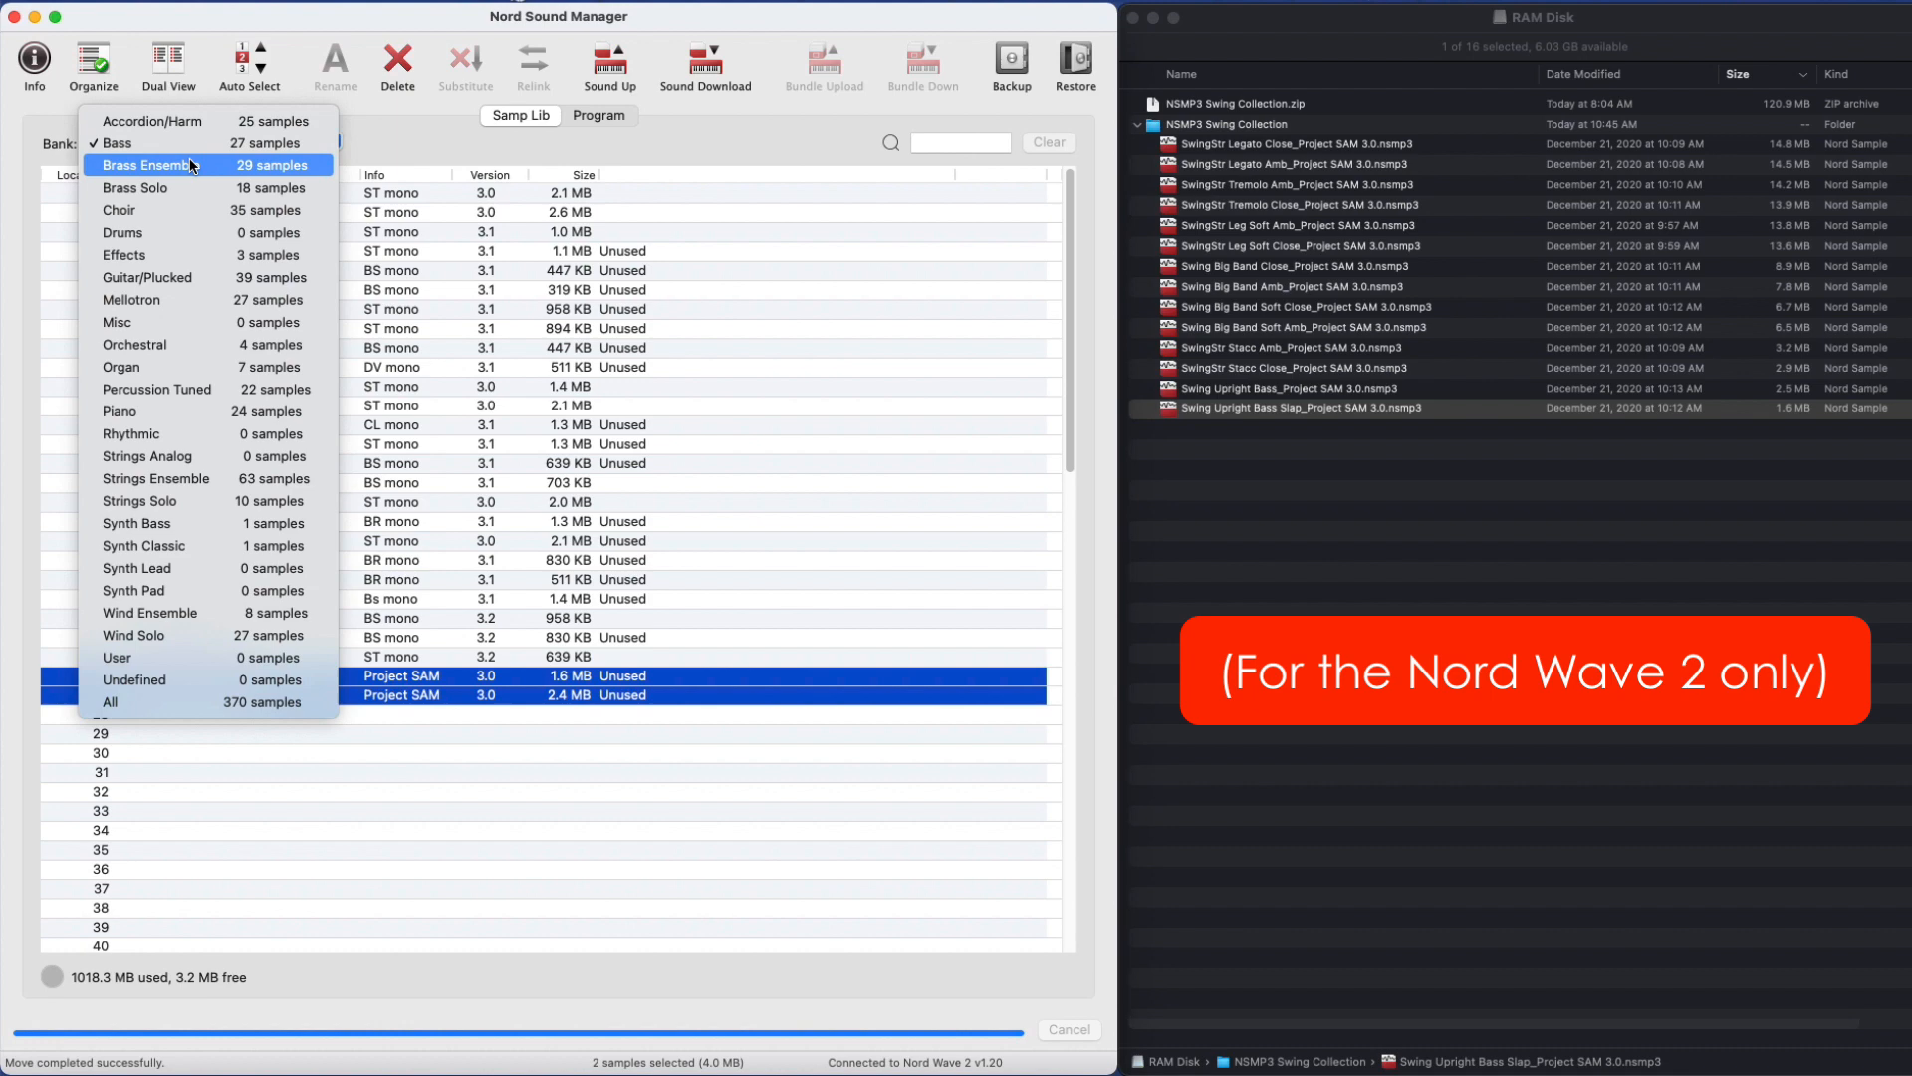
{"action": "left_click", "coordinate": [193, 167]}
{"action": "left_click", "coordinate": [235, 703]}
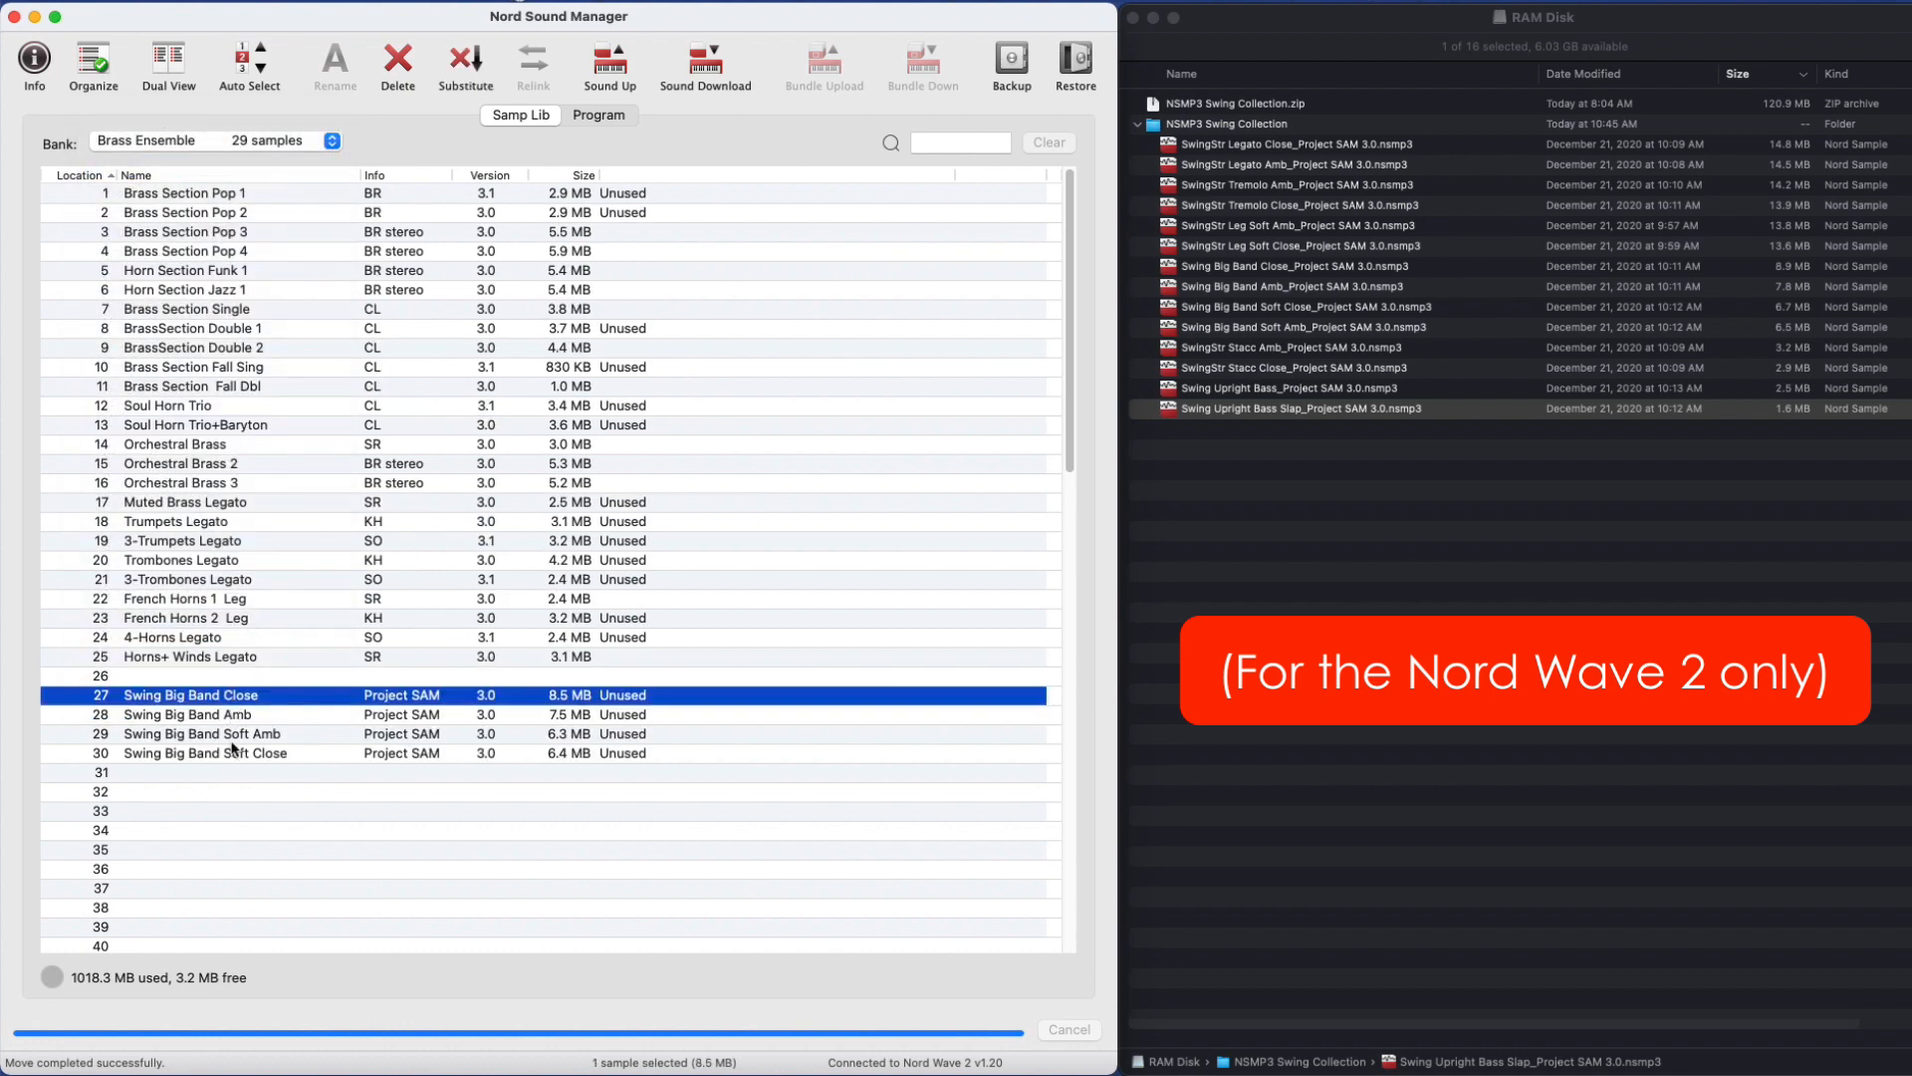
{"action": "left_click", "coordinate": [232, 749], "text": "shift"}
Switch to the Strings Ensemble bank and select the SwingStr samples from Leg Soft Amb to Tremolo Close.
{"action": "left_click", "coordinate": [195, 138]}
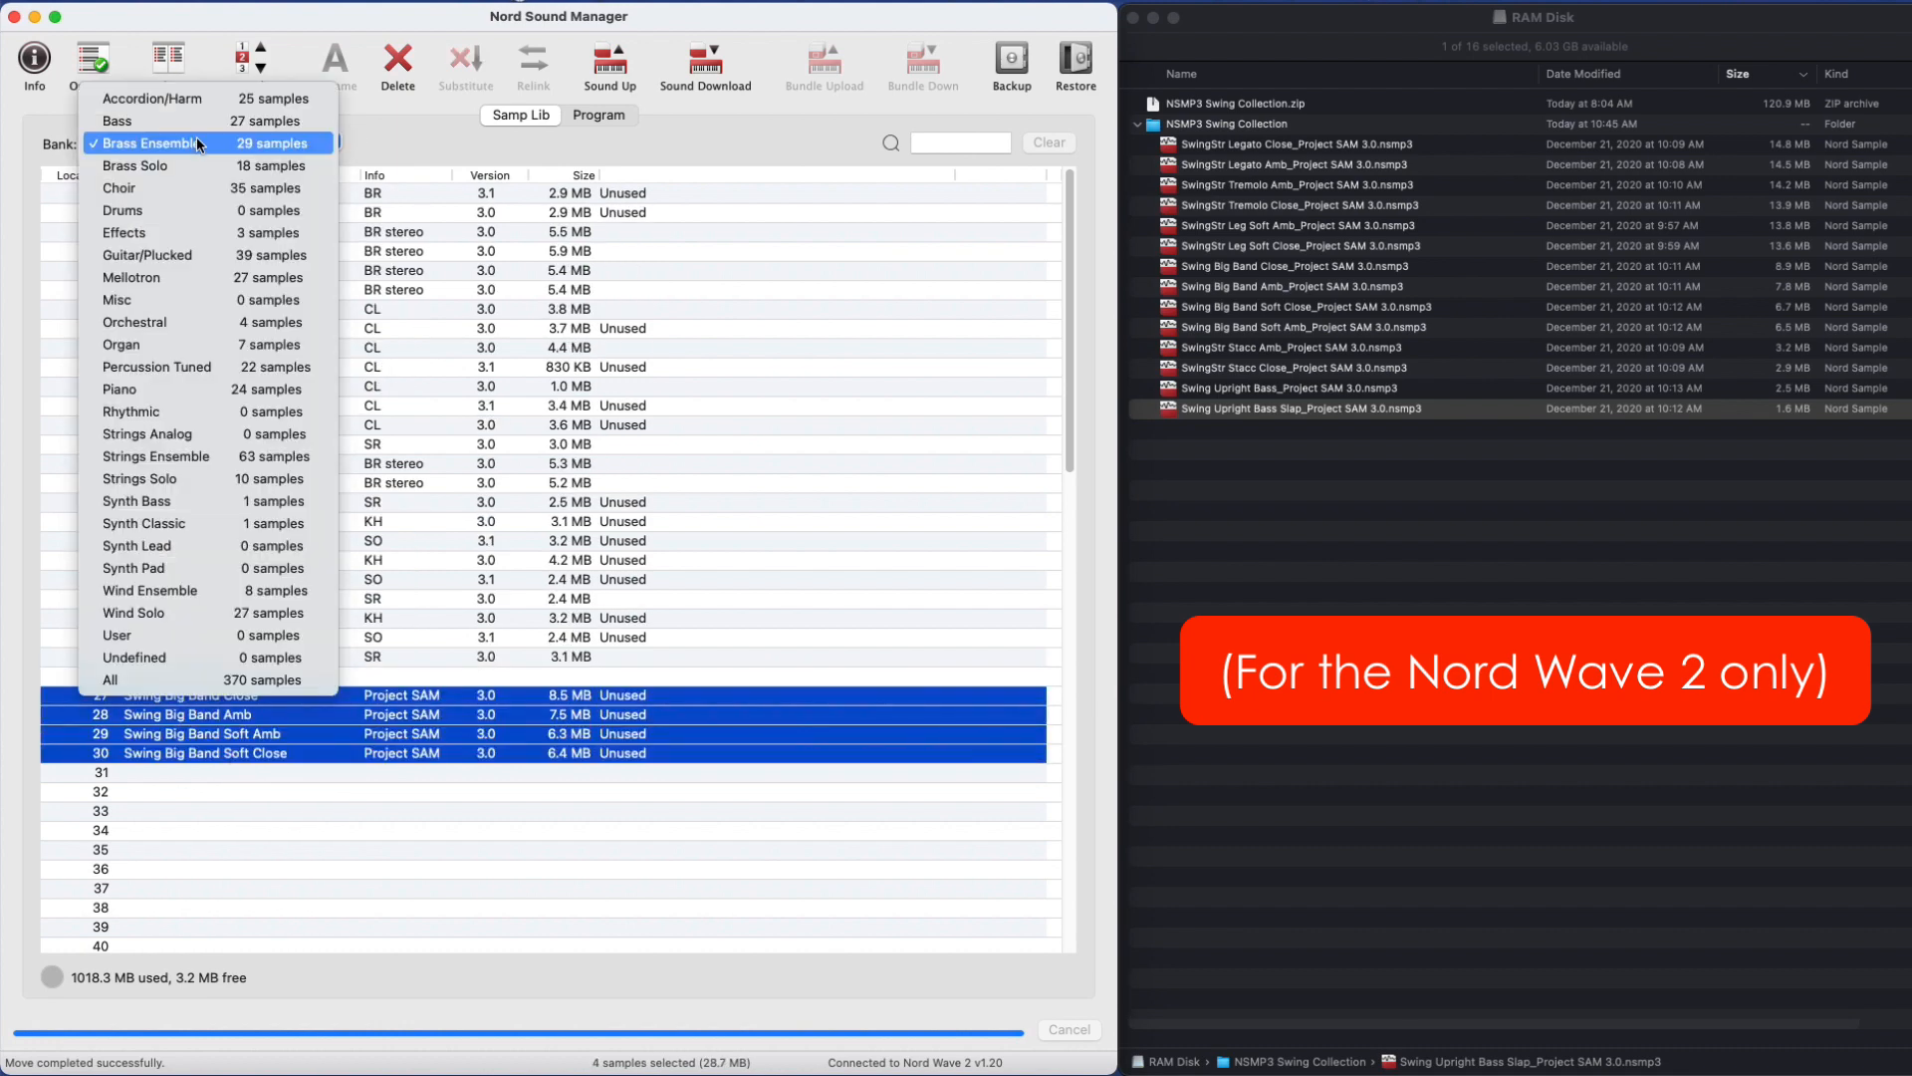
{"action": "left_click", "coordinate": [208, 455]}
{"action": "scroll", "coordinate": [235, 766], "scroll_direction": "down", "scroll_amount": 10}
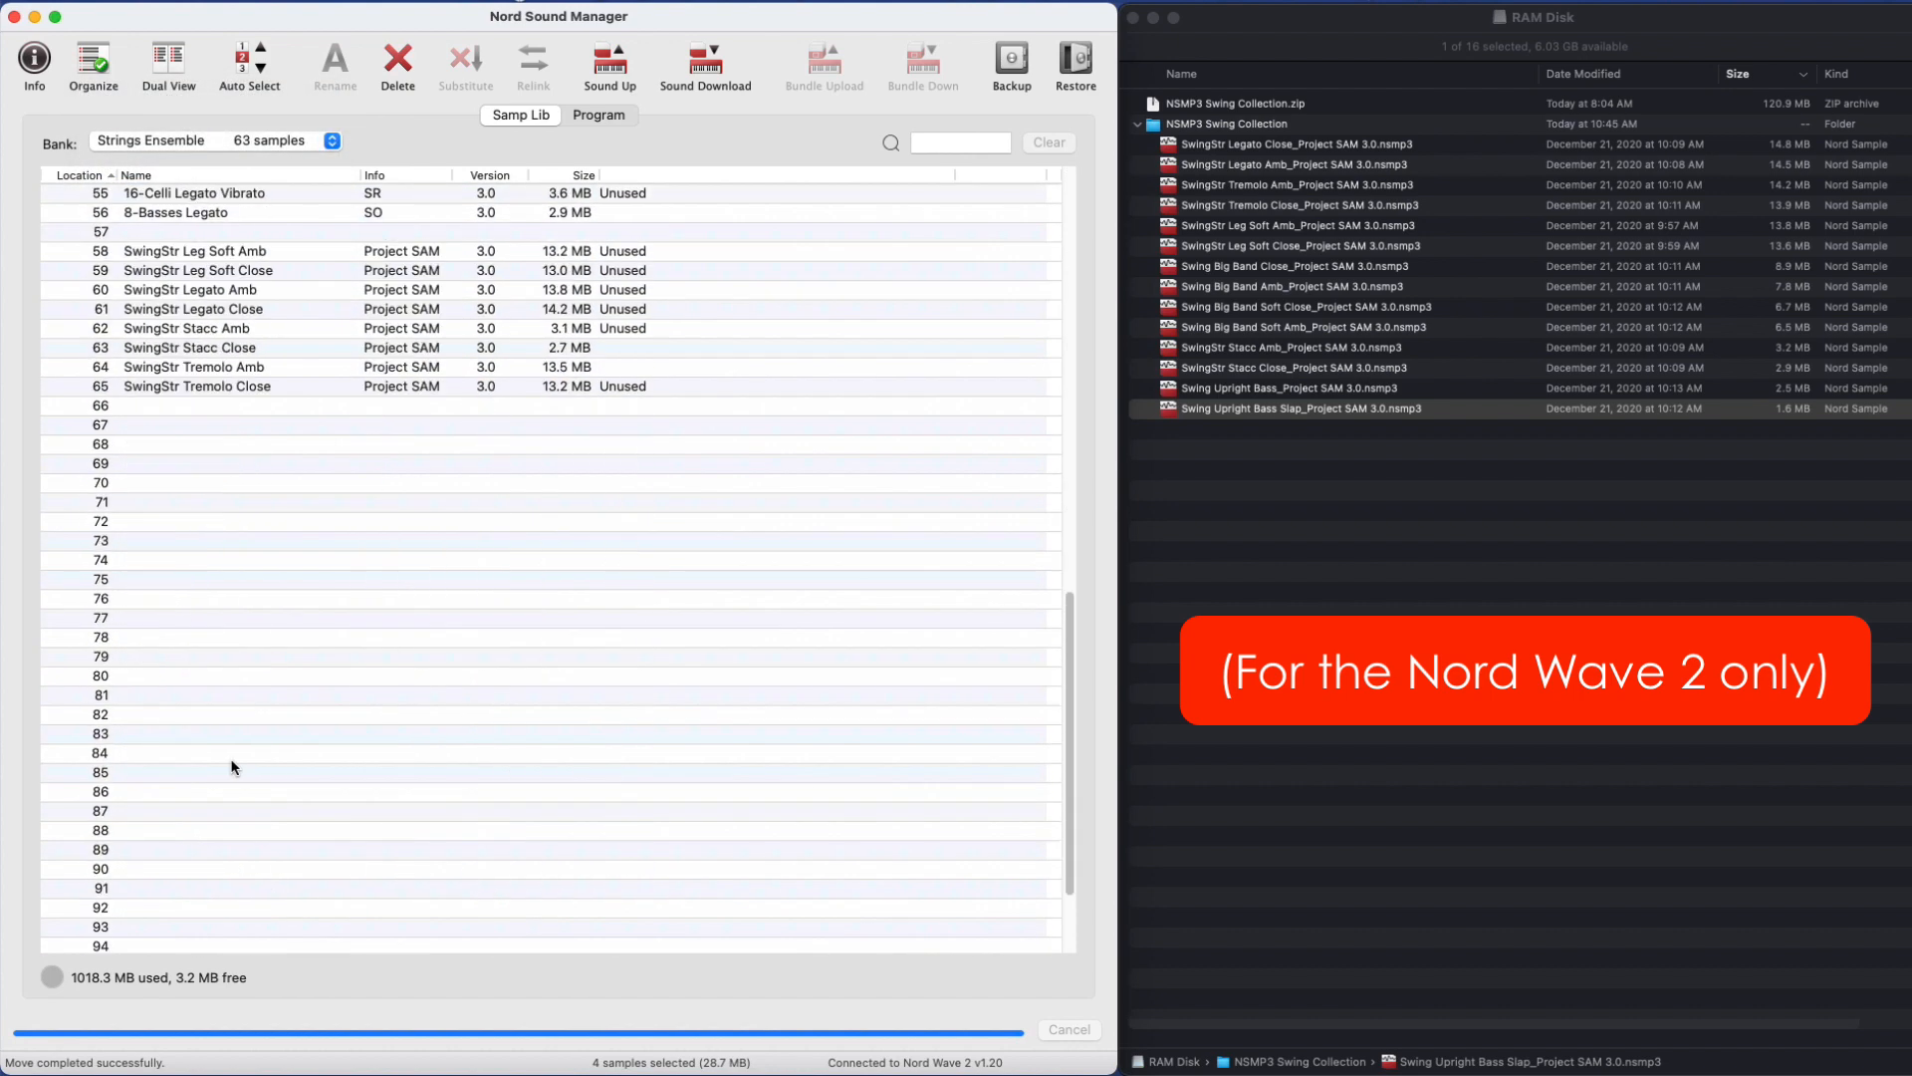
{"action": "scroll", "coordinate": [232, 767], "scroll_direction": "up", "scroll_amount": 3}
{"action": "left_click", "coordinate": [234, 465]}
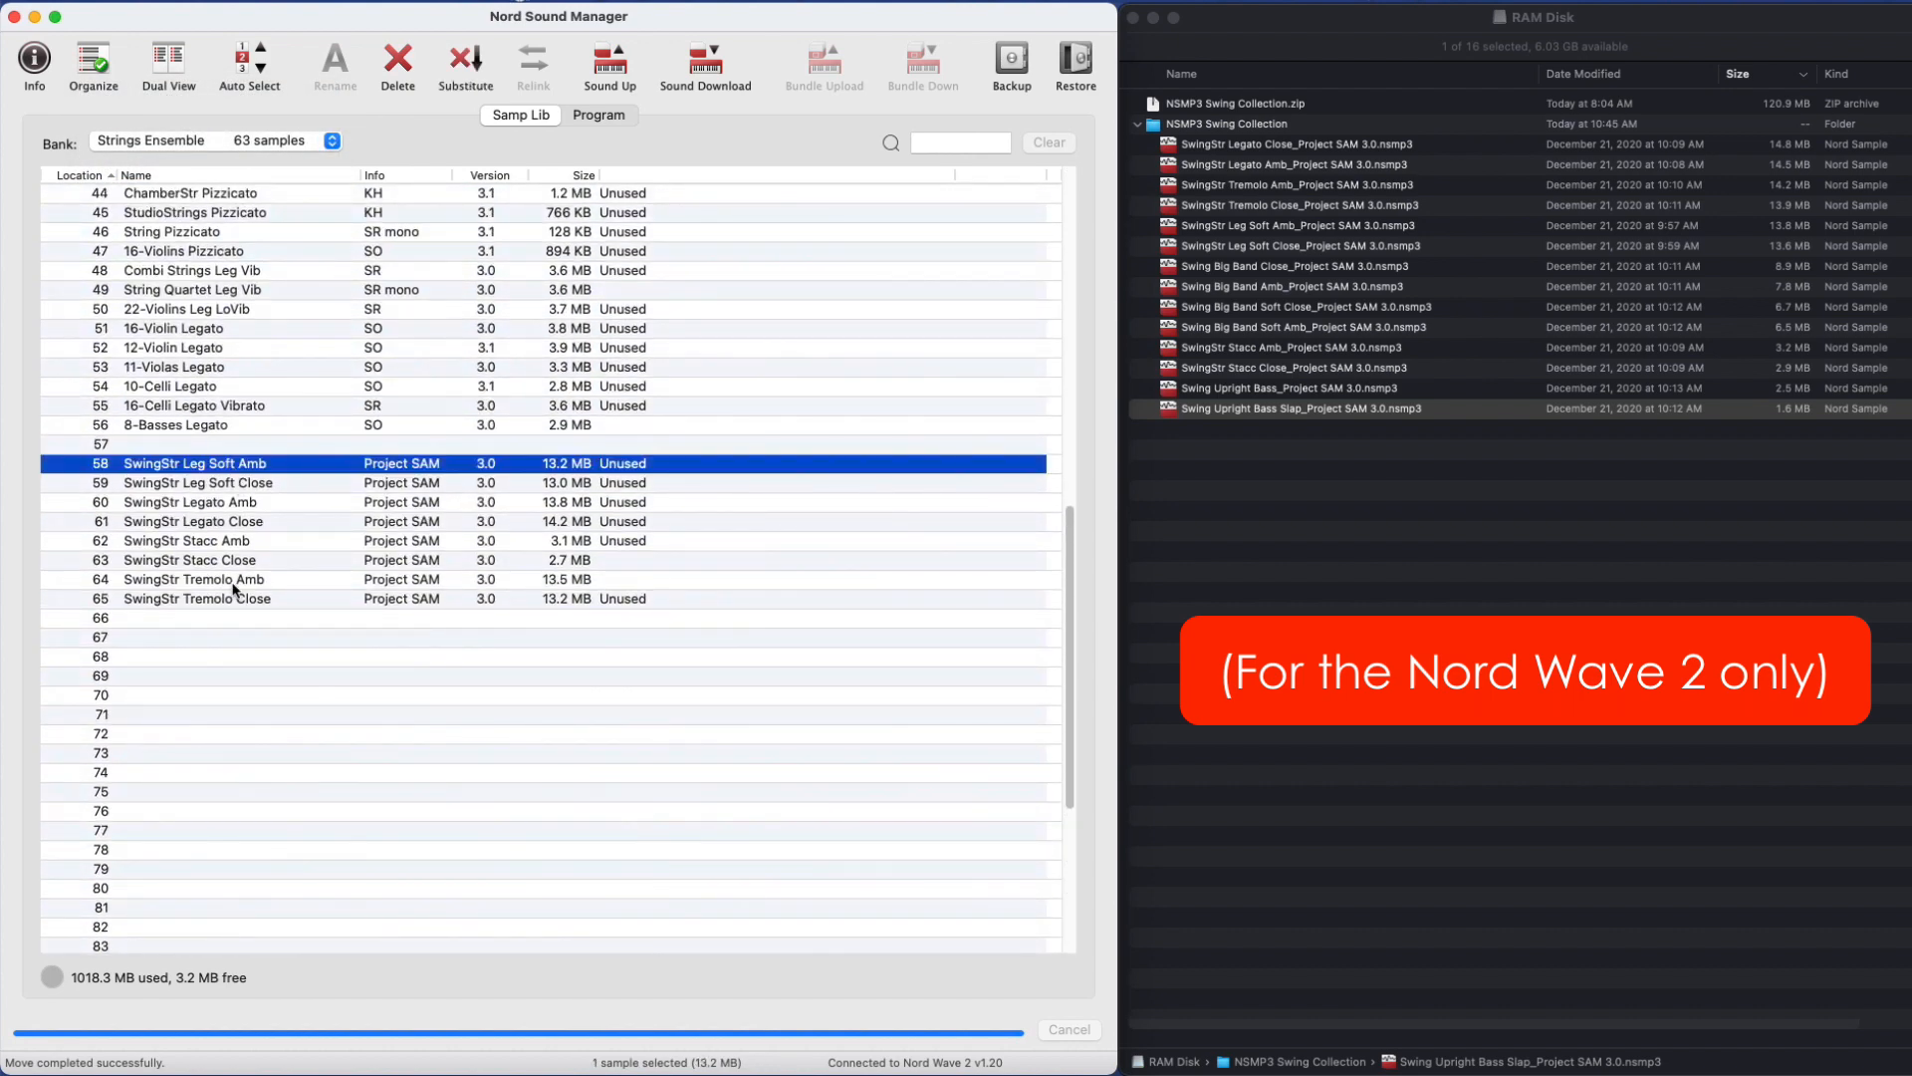
{"action": "left_click", "coordinate": [235, 599], "text": "shift"}
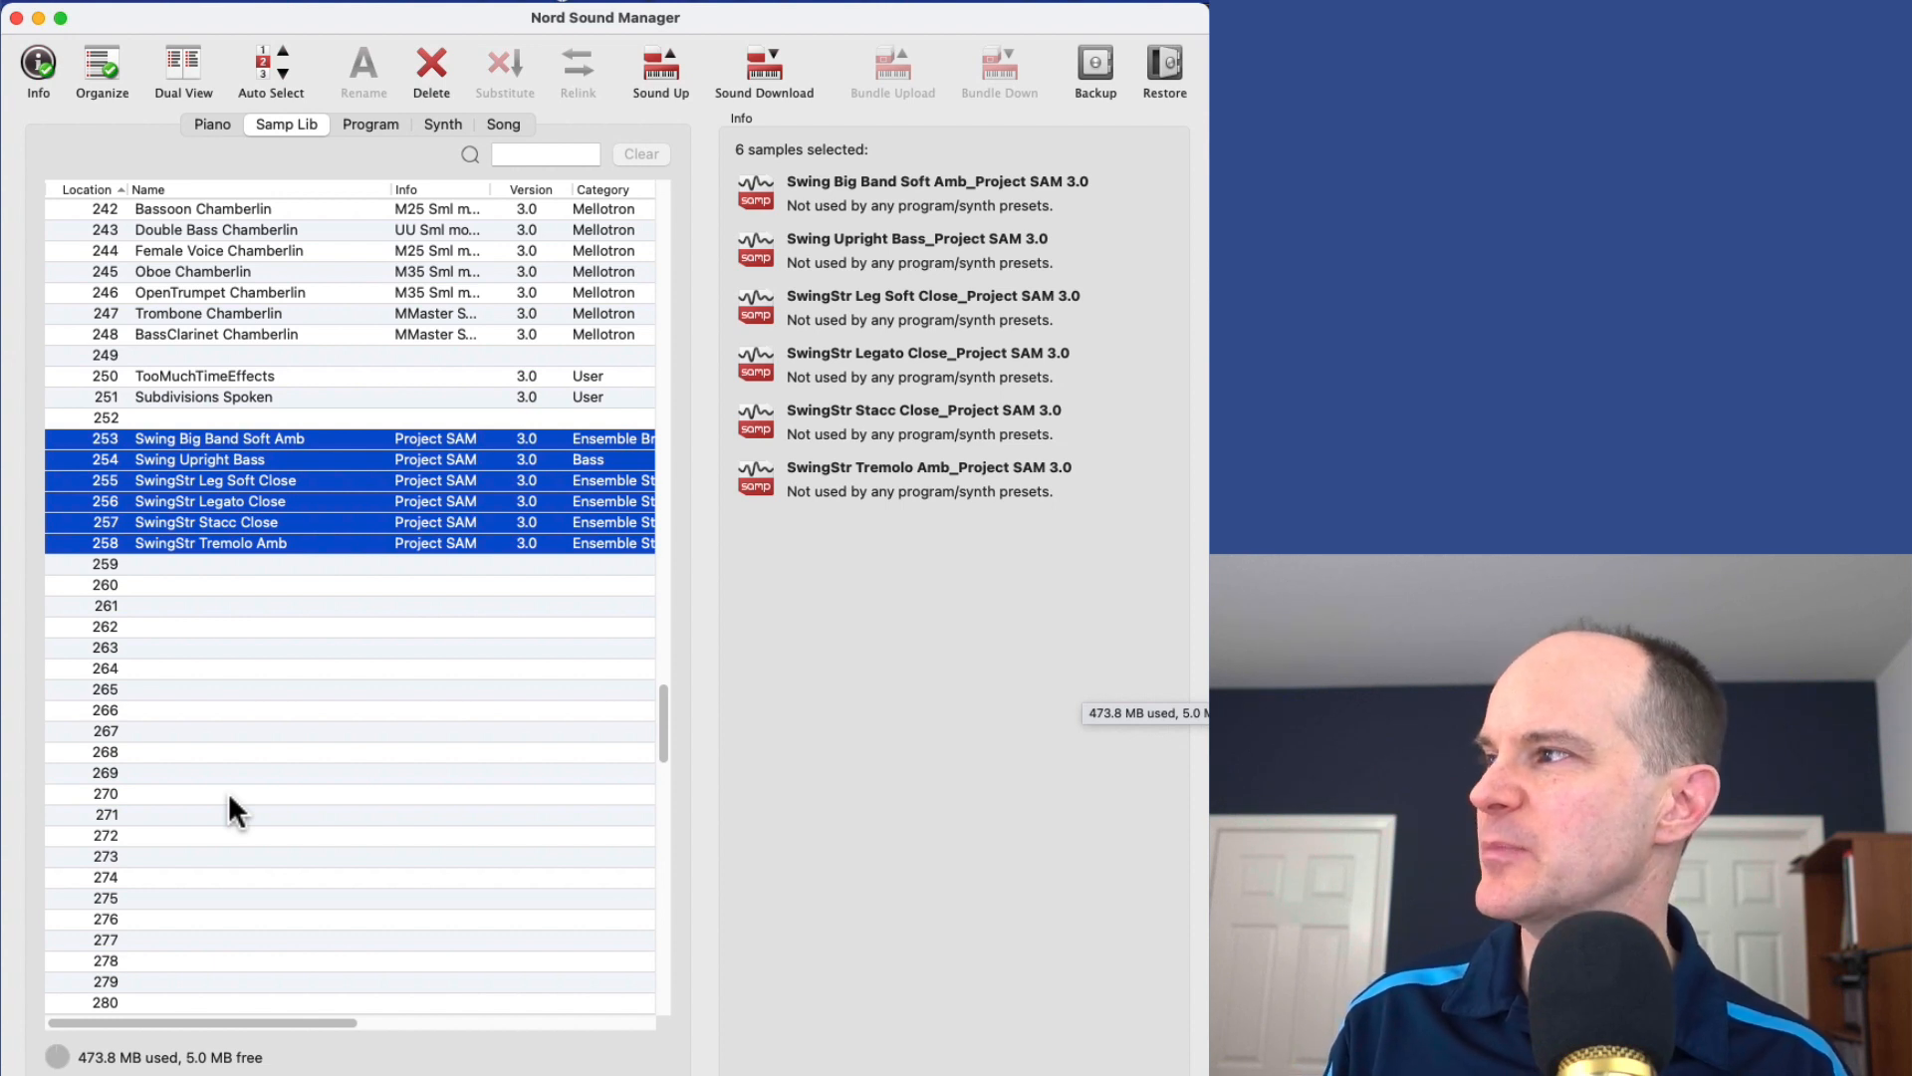
Inspect the preset usage info of the SwingStr Tremolo Amb and SwingStr Stacc Close samples, and clear the sample selection.
{"action": "left_click", "coordinate": [287, 546]}
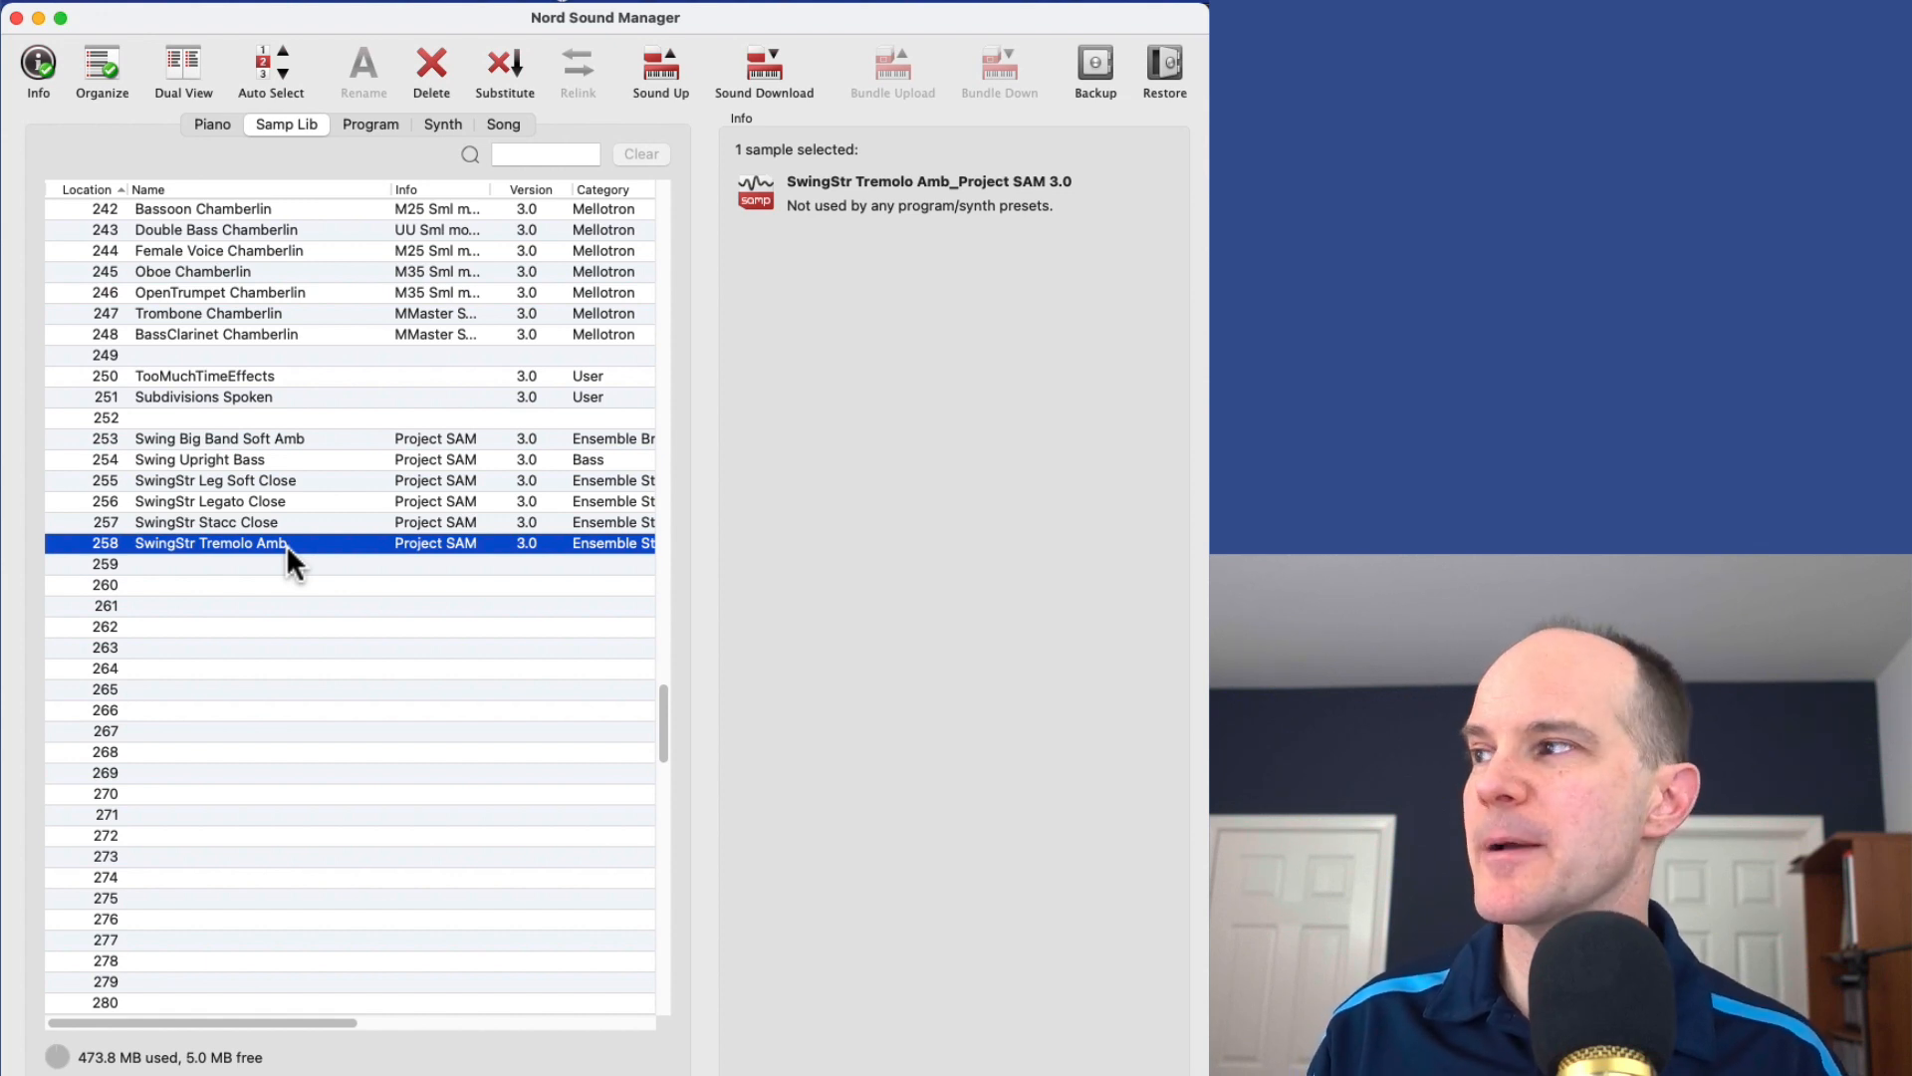
{"action": "left_click", "coordinate": [285, 520]}
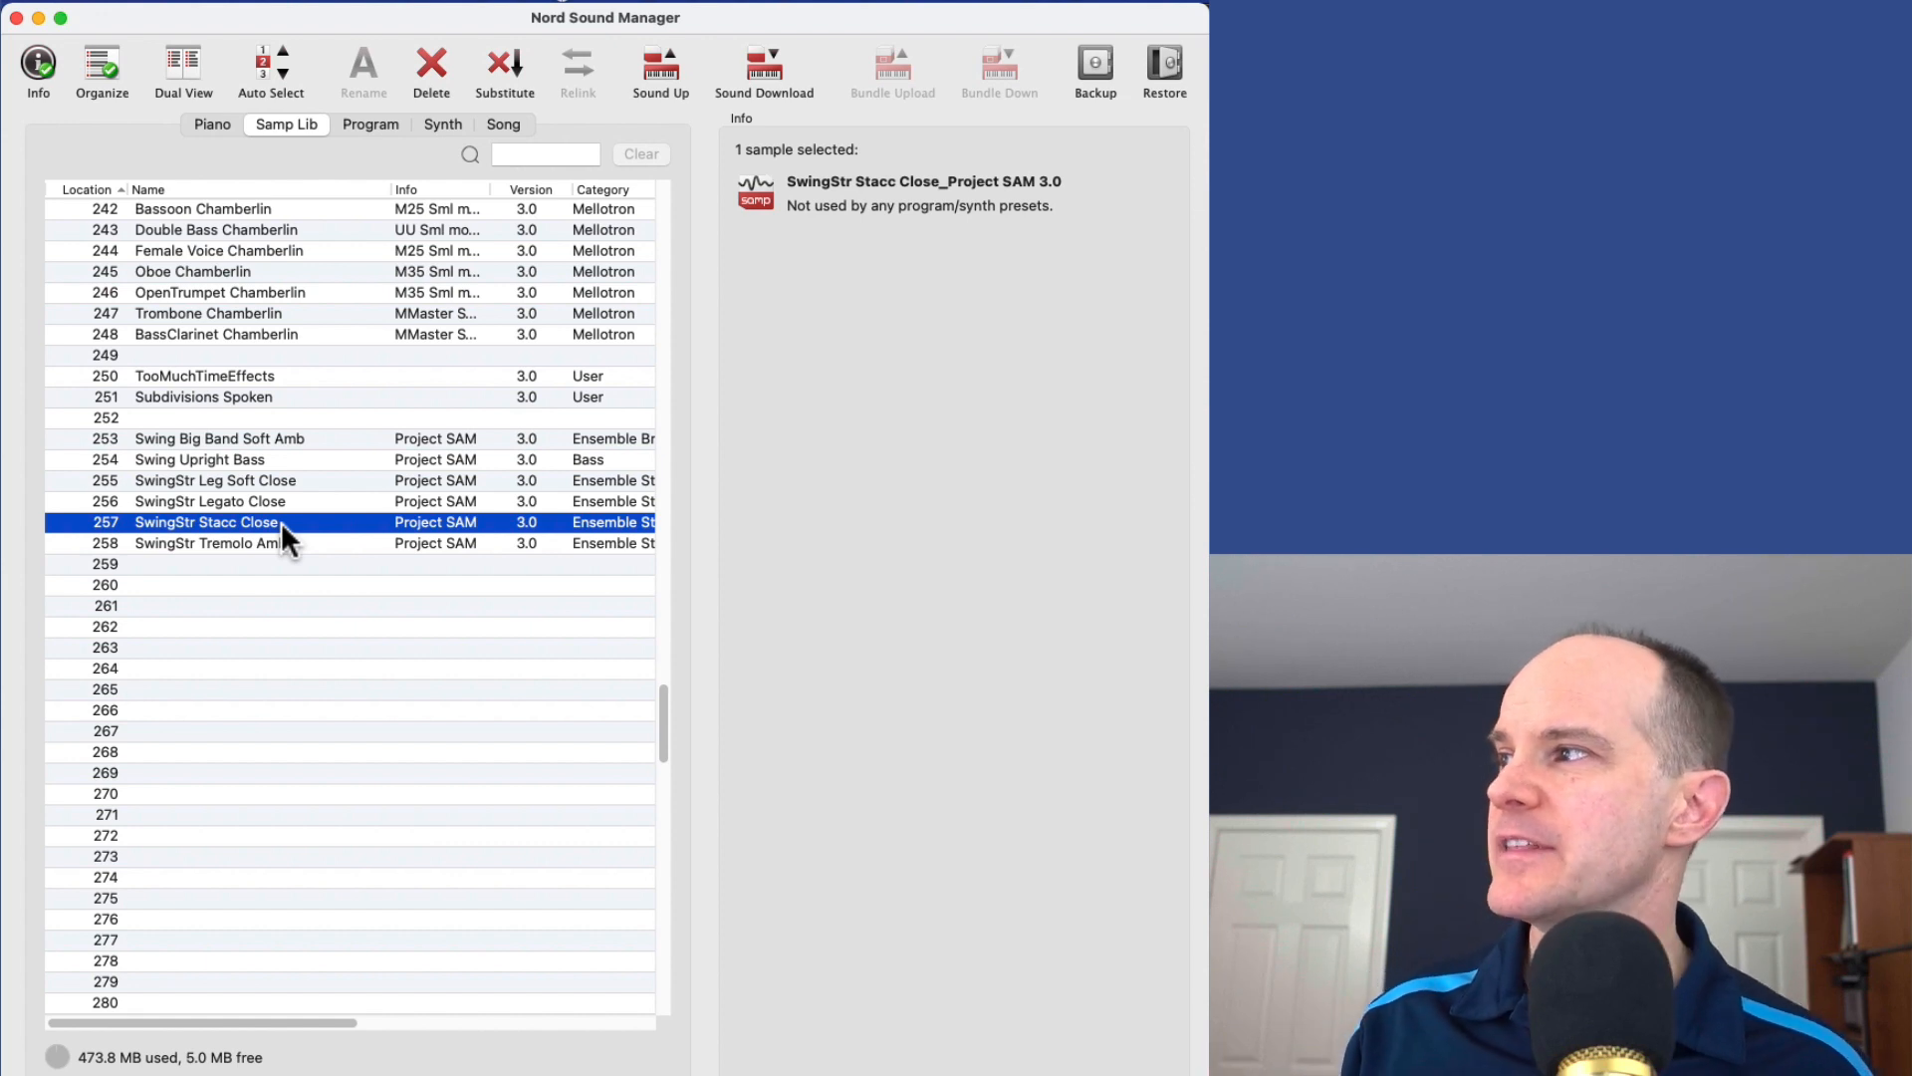
{"action": "left_click", "coordinate": [464, 649]}
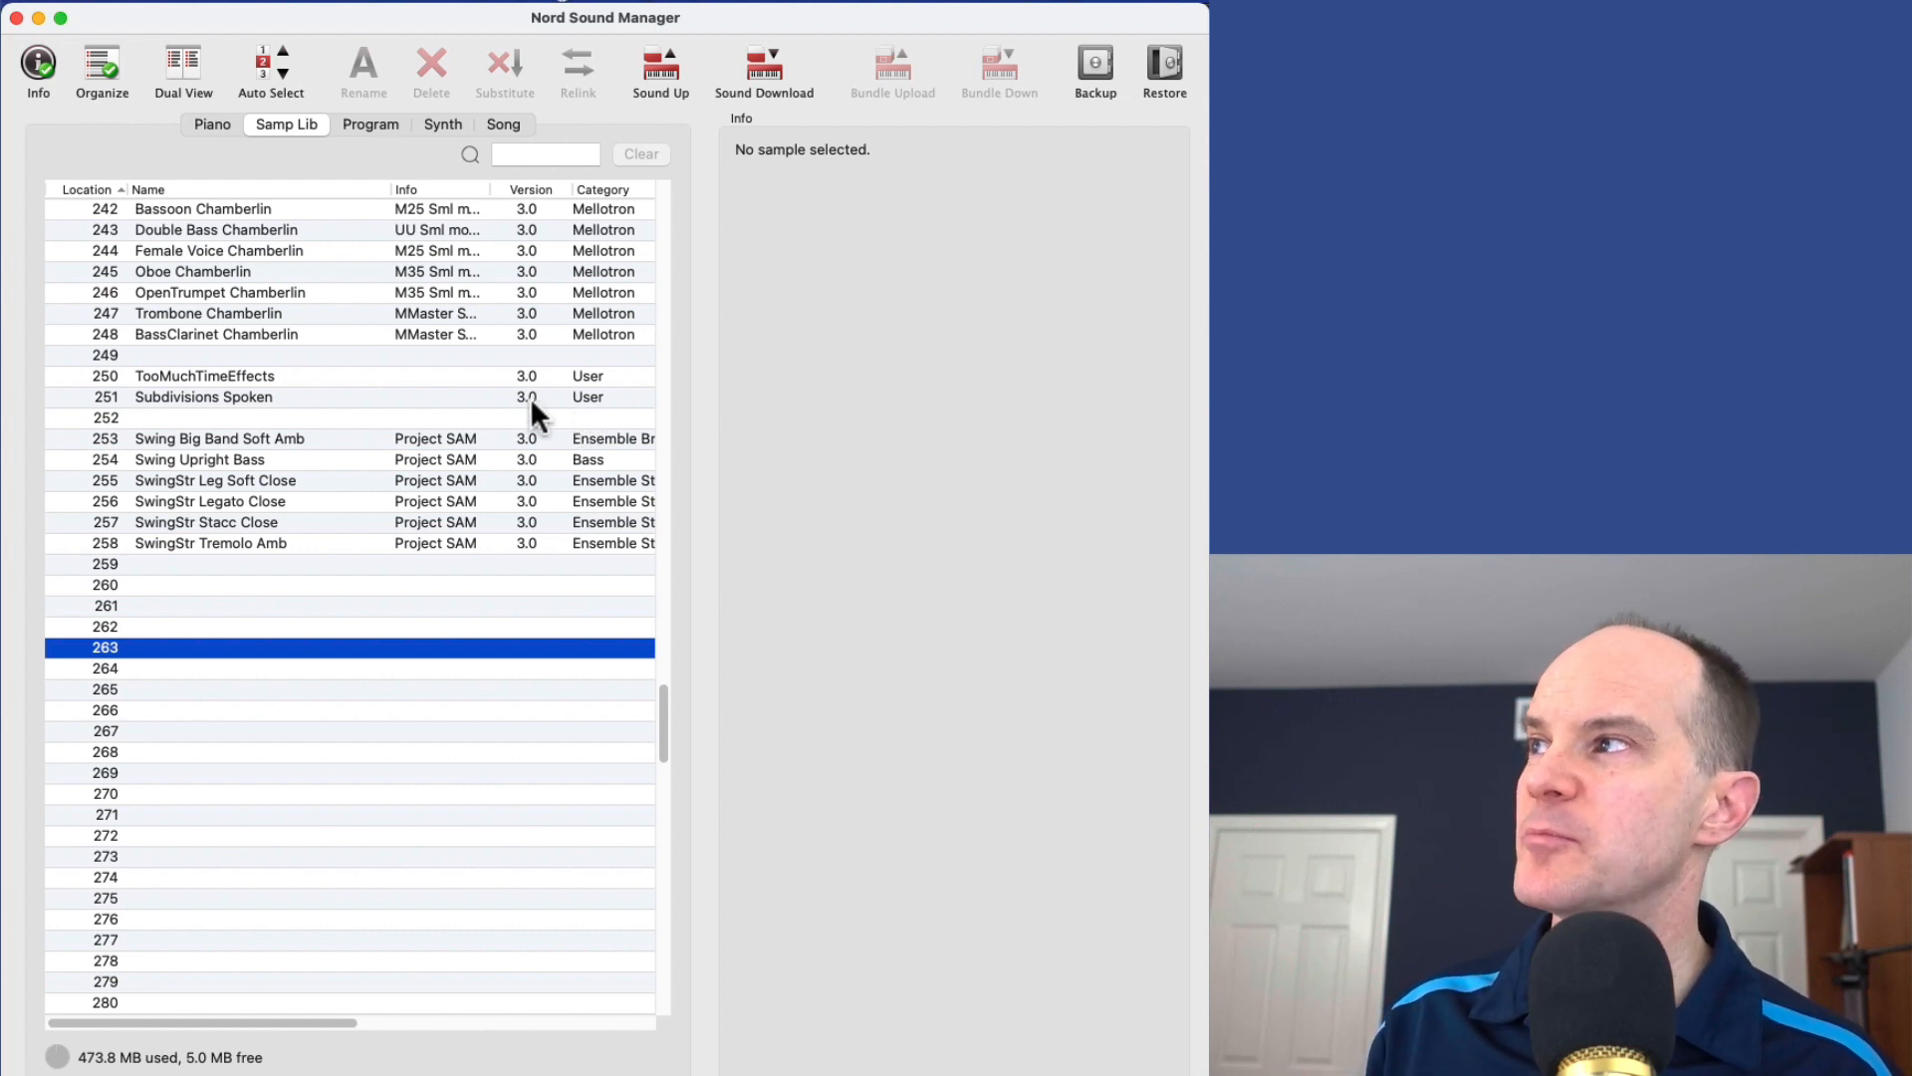
Show the program list in a wider Nord Sound Manager window and sort the programs by category.
{"action": "left_click", "coordinate": [387, 131]}
{"action": "left_click_drag", "start_coordinate": [1208, 569], "coordinate": [1911, 569]}
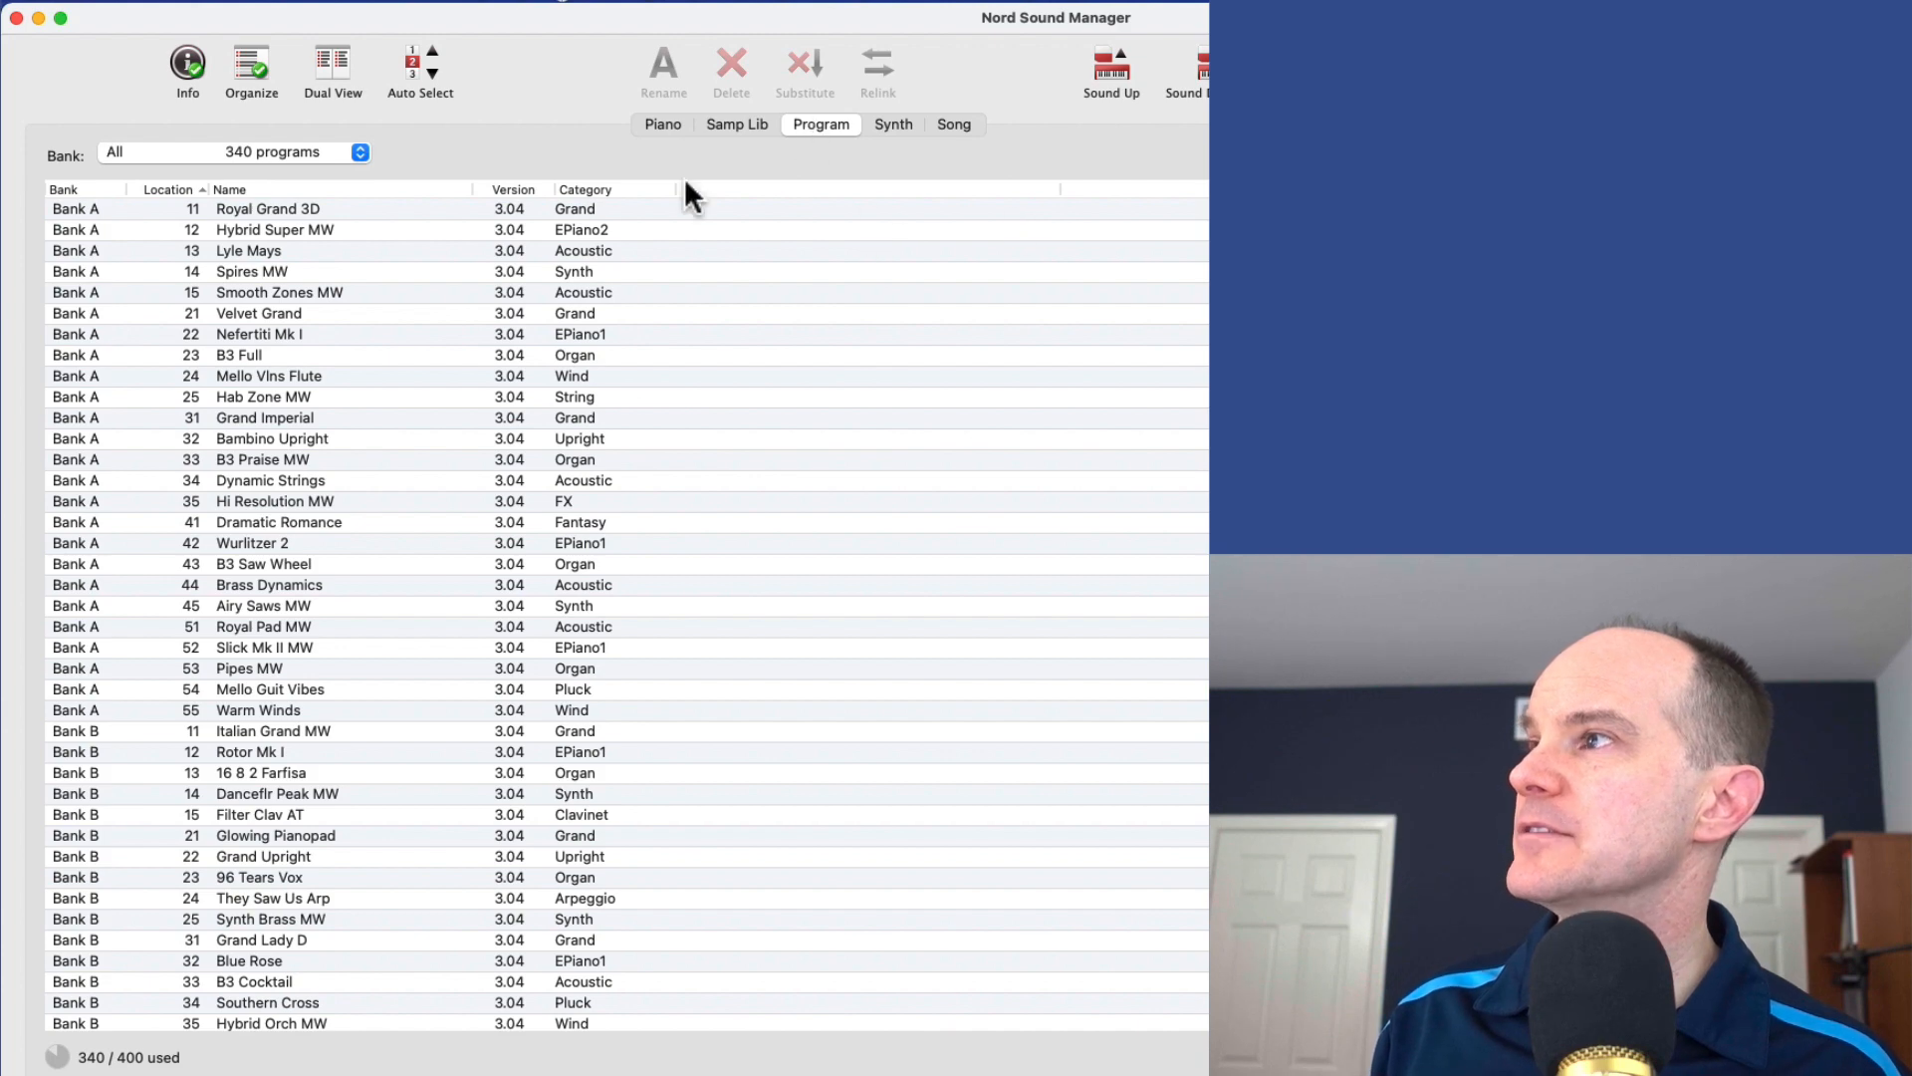
{"action": "scroll", "coordinate": [590, 189], "scroll_direction": "down", "scroll_amount": 20}
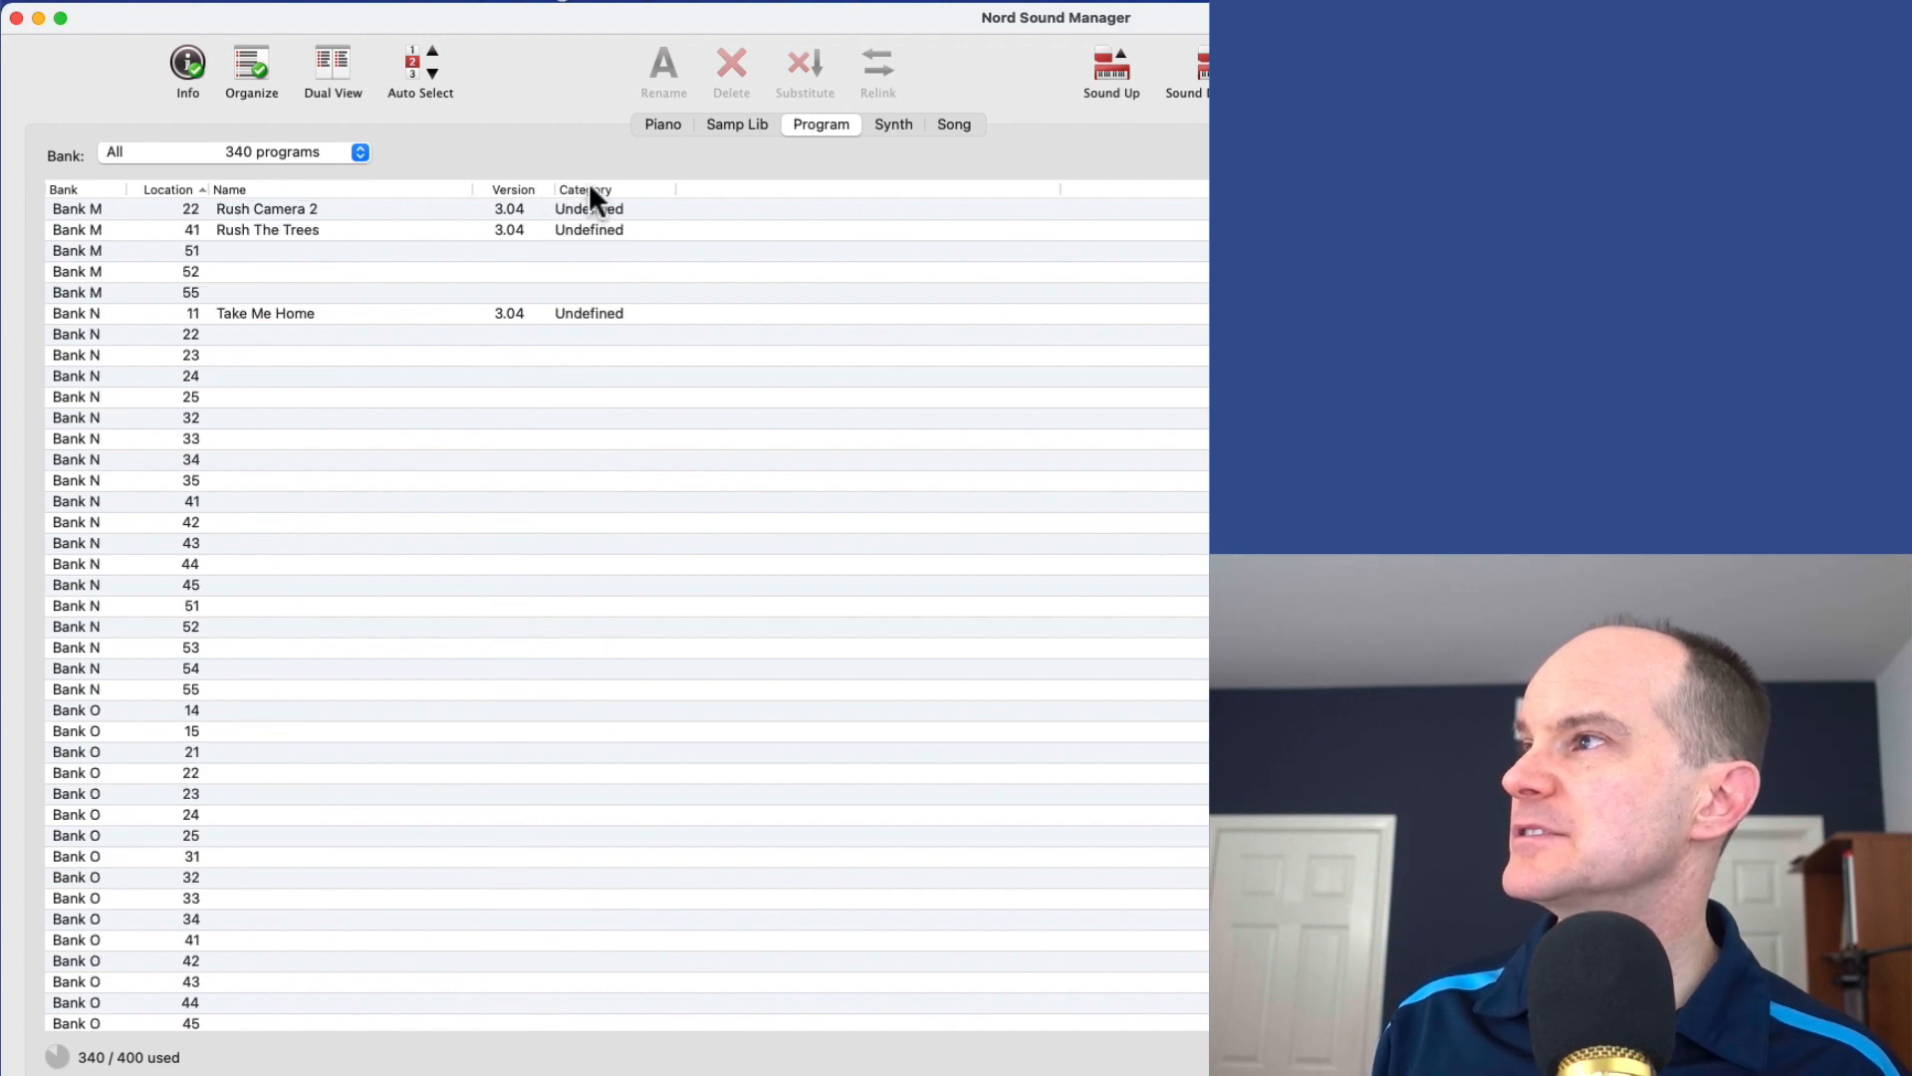
{"action": "scroll", "coordinate": [560, 283], "scroll_direction": "down", "scroll_amount": 20}
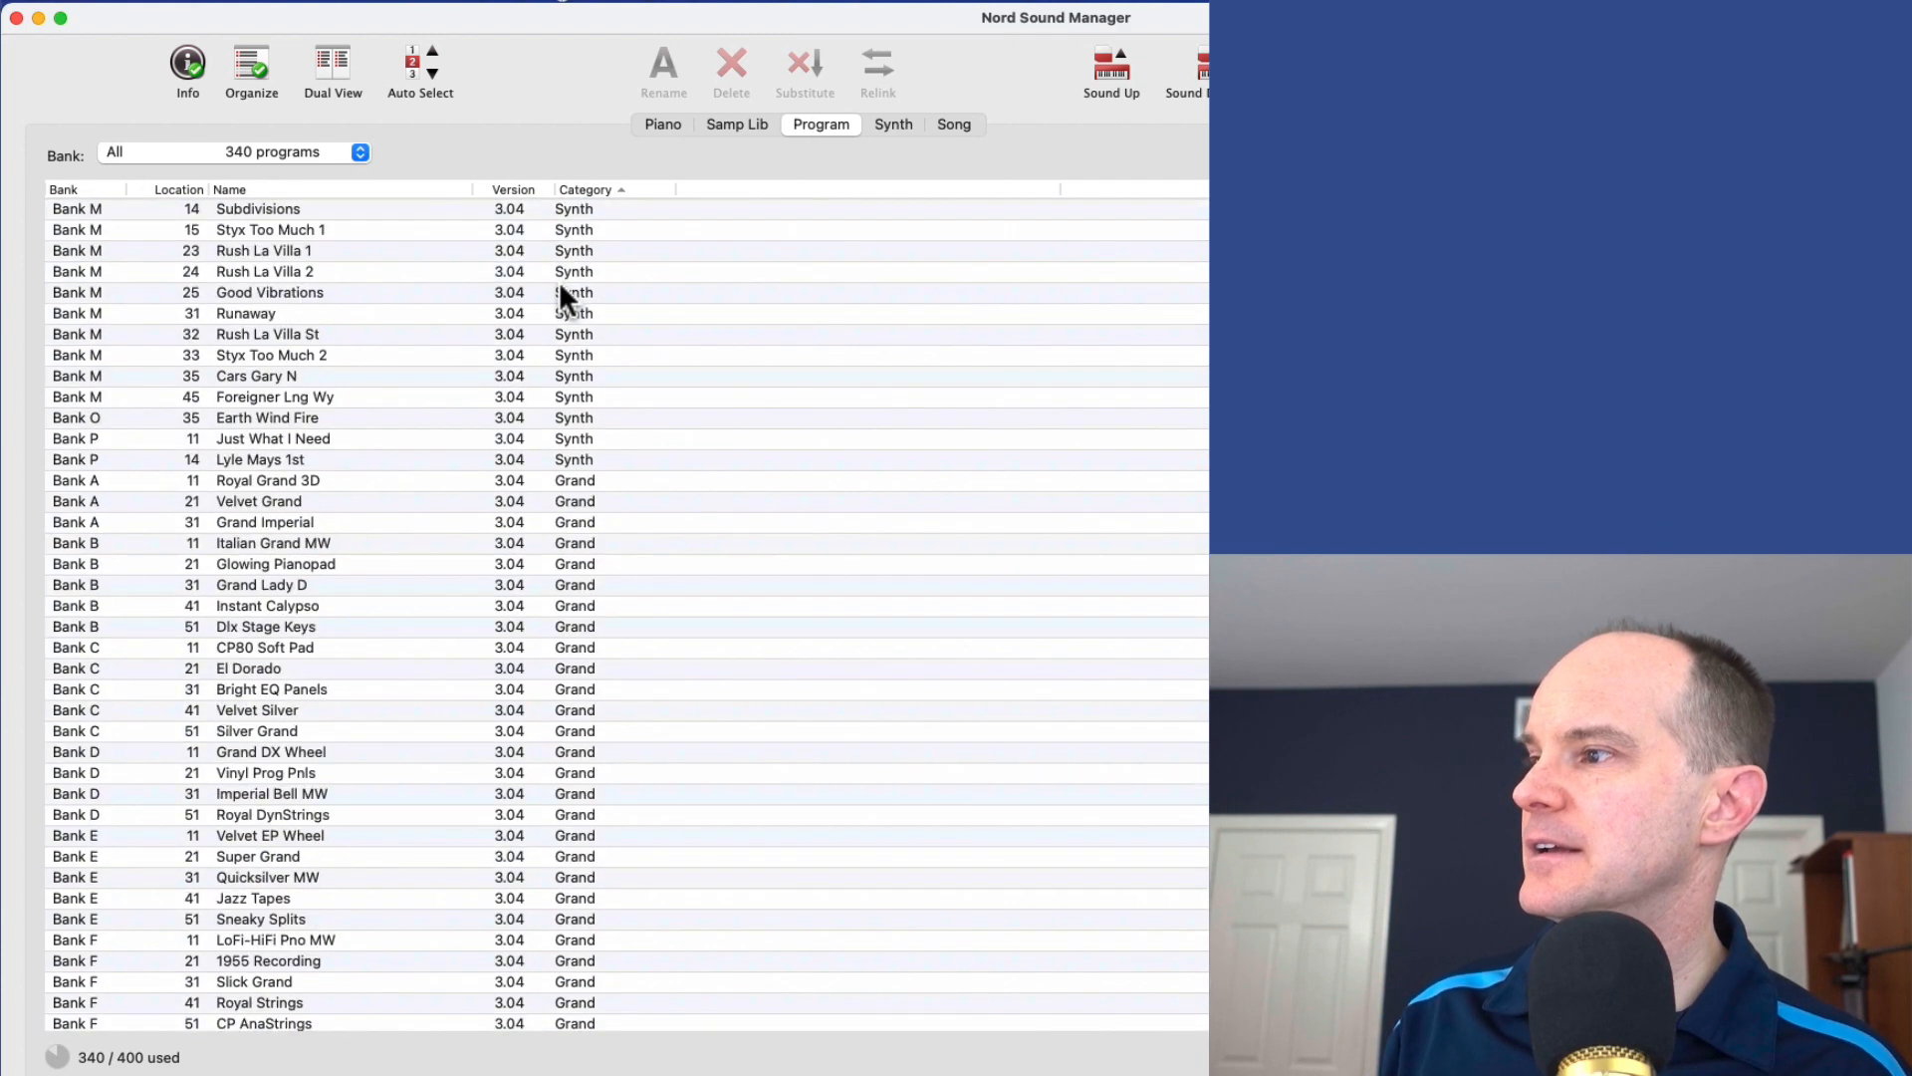
Find the String category programs and duplicate Orch Grand Vln from Bank D, location 24.
{"action": "scroll", "coordinate": [560, 287], "scroll_direction": "down", "scroll_amount": 20}
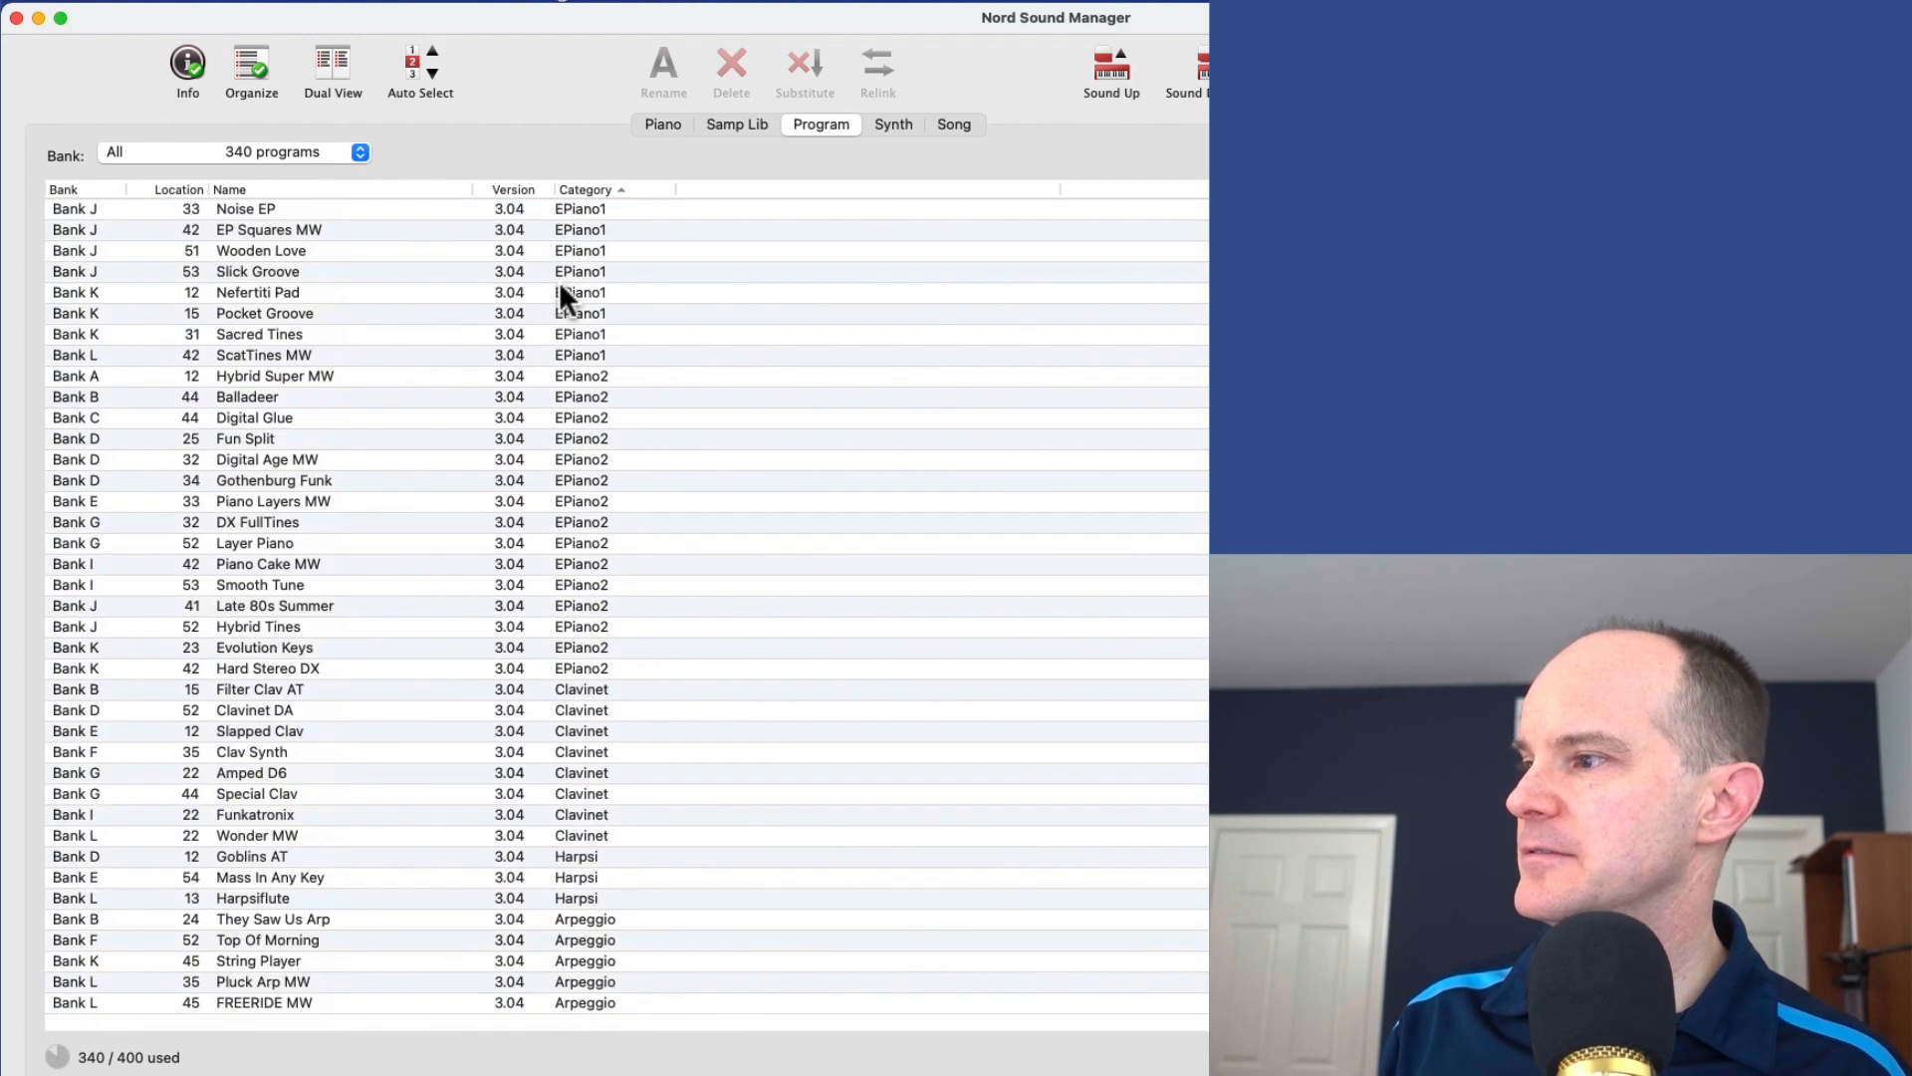
{"action": "scroll", "coordinate": [558, 546], "scroll_direction": "up", "scroll_amount": 10}
{"action": "scroll", "coordinate": [589, 648], "scroll_direction": "down", "scroll_amount": 20}
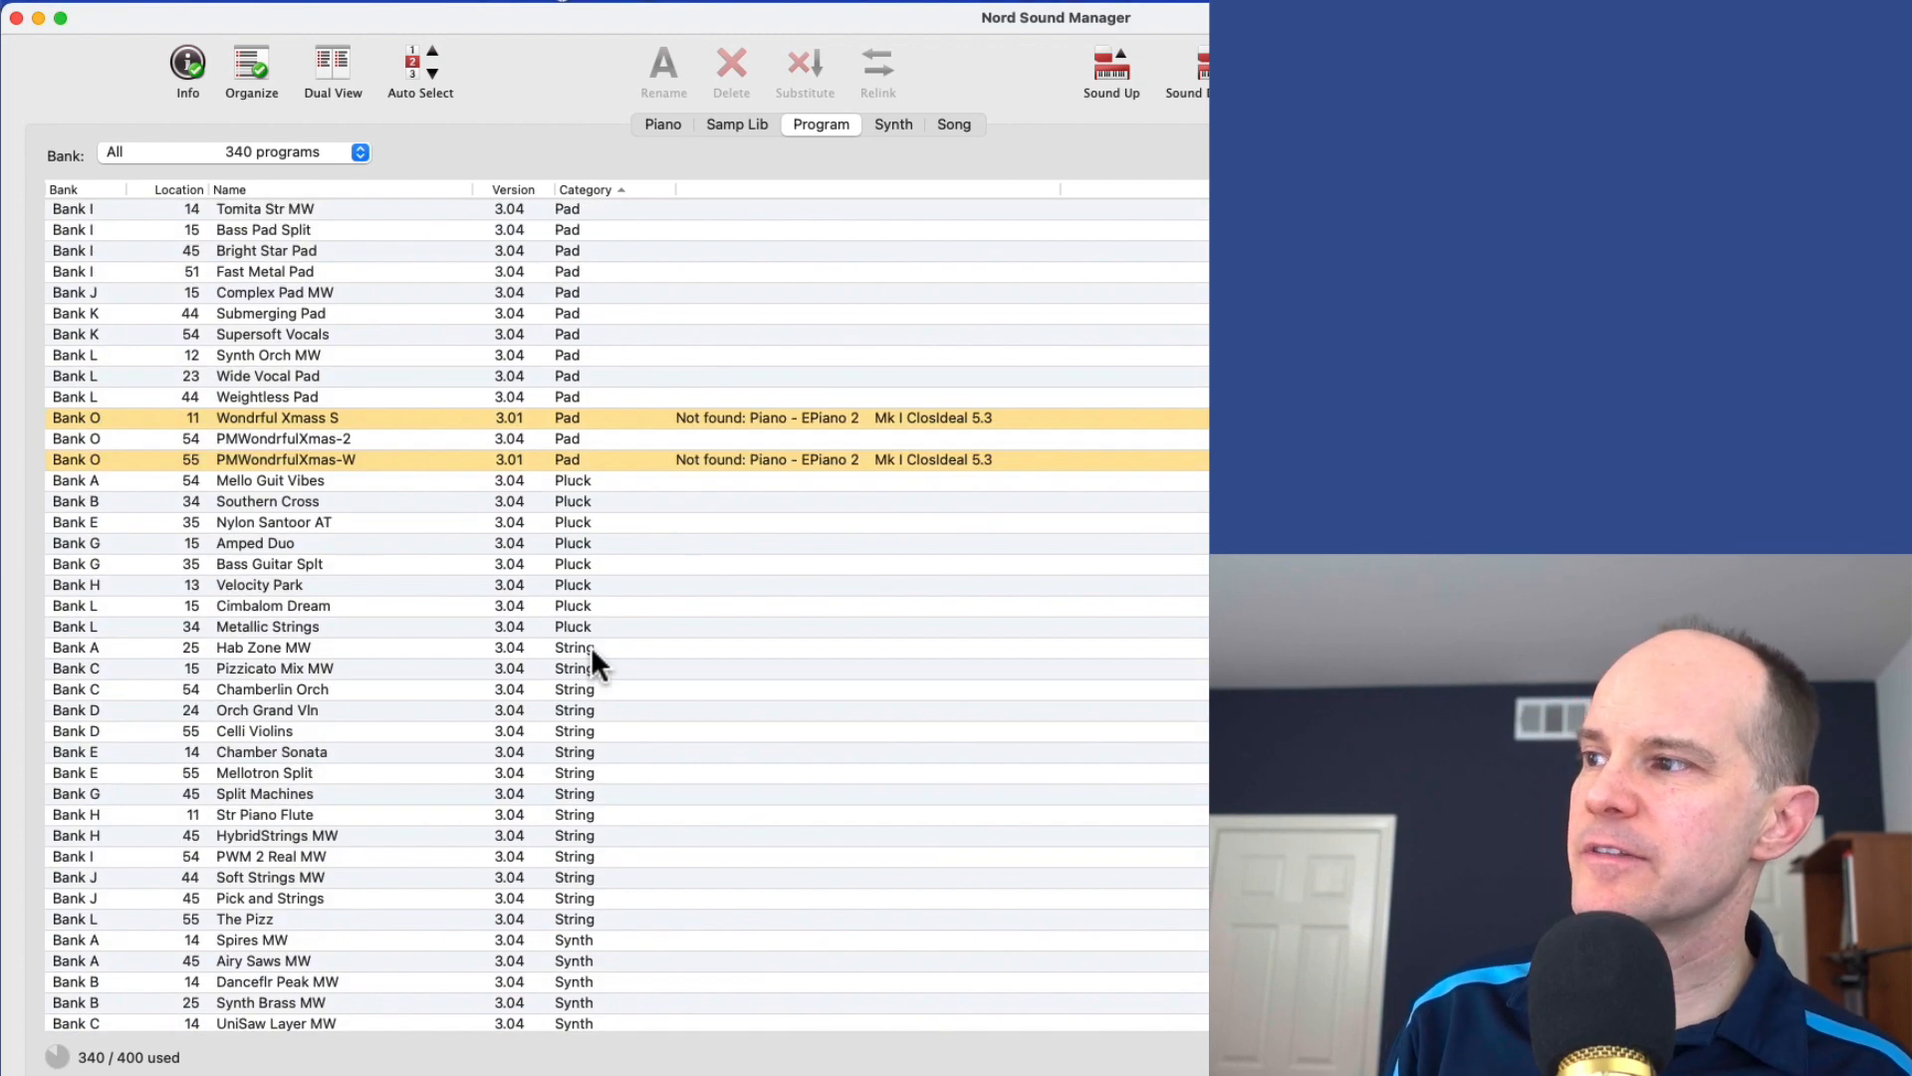
{"action": "scroll", "coordinate": [590, 648], "scroll_direction": "down", "scroll_amount": 4}
{"action": "scroll", "coordinate": [547, 811], "scroll_direction": "down", "scroll_amount": 3}
{"action": "left_click", "coordinate": [298, 605]}
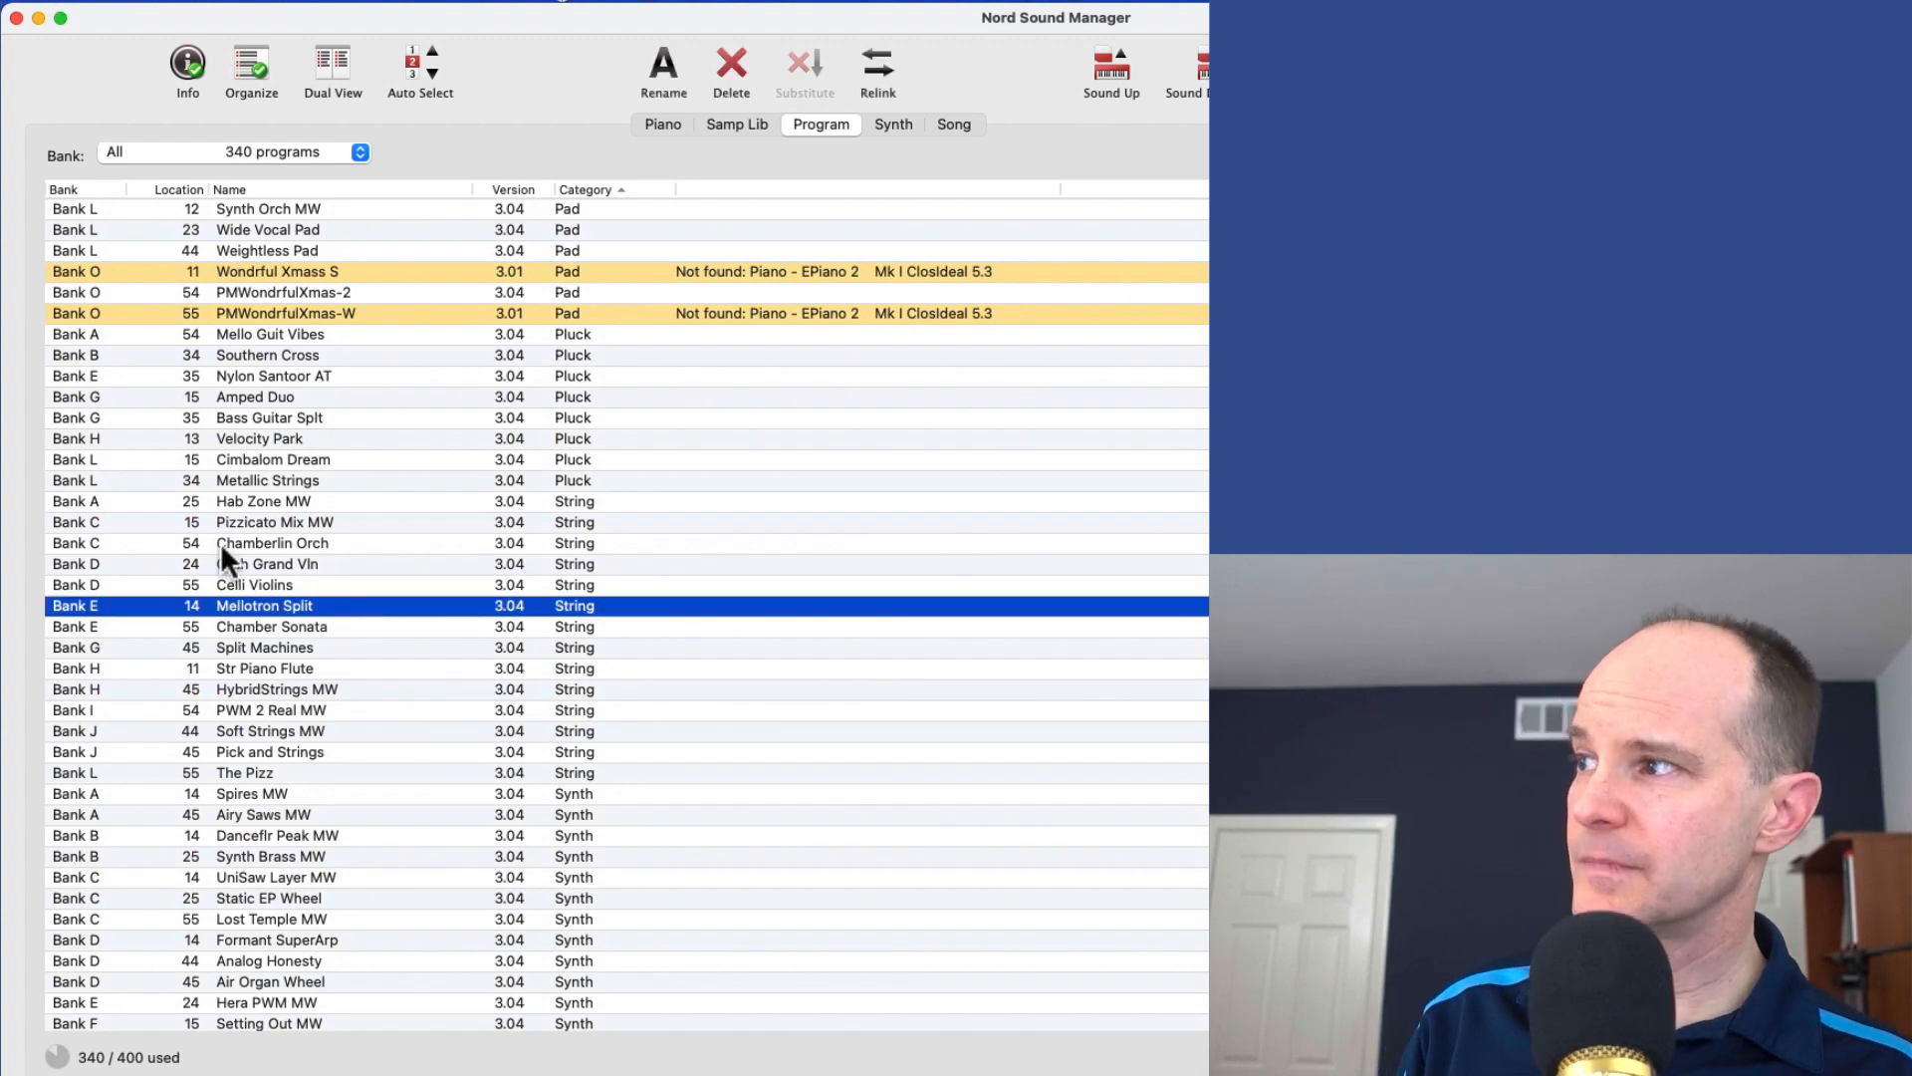
{"action": "left_click", "coordinate": [272, 562]}
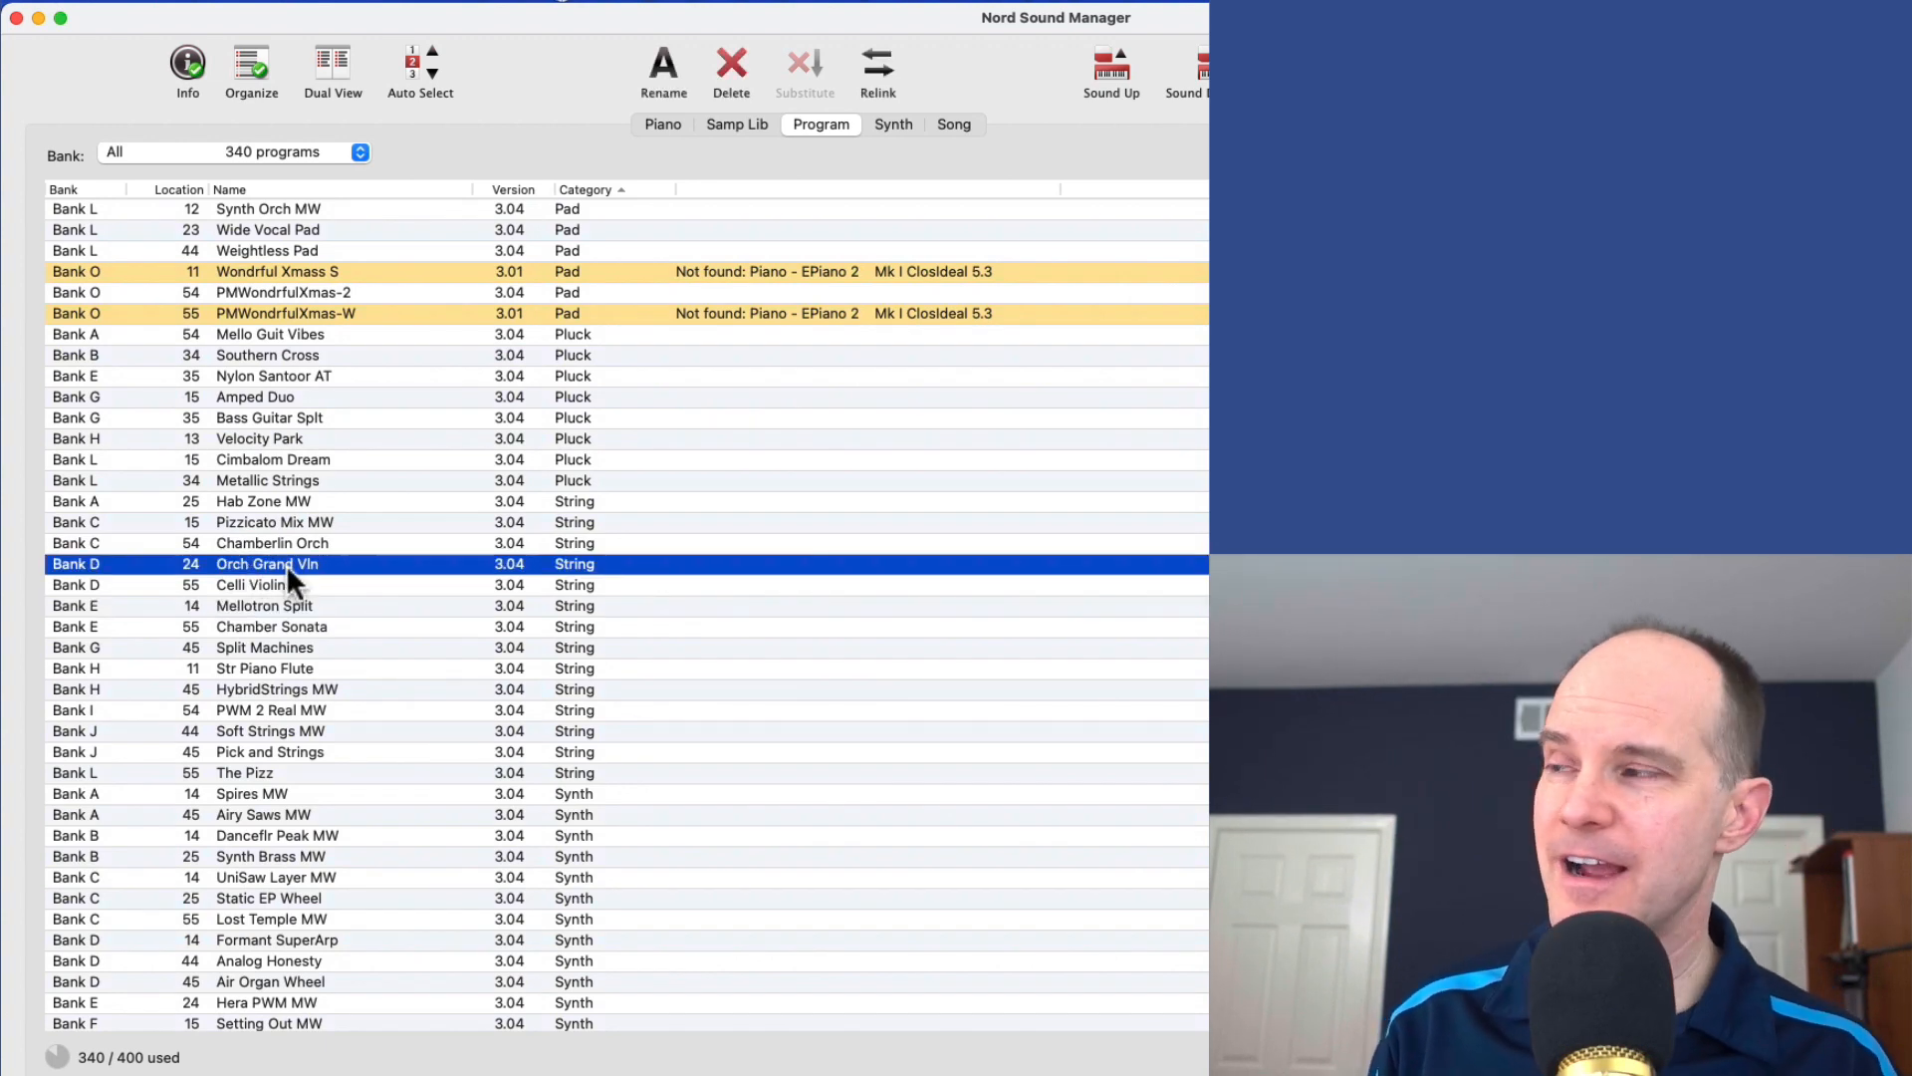
{"action": "right_click", "coordinate": [338, 564]}
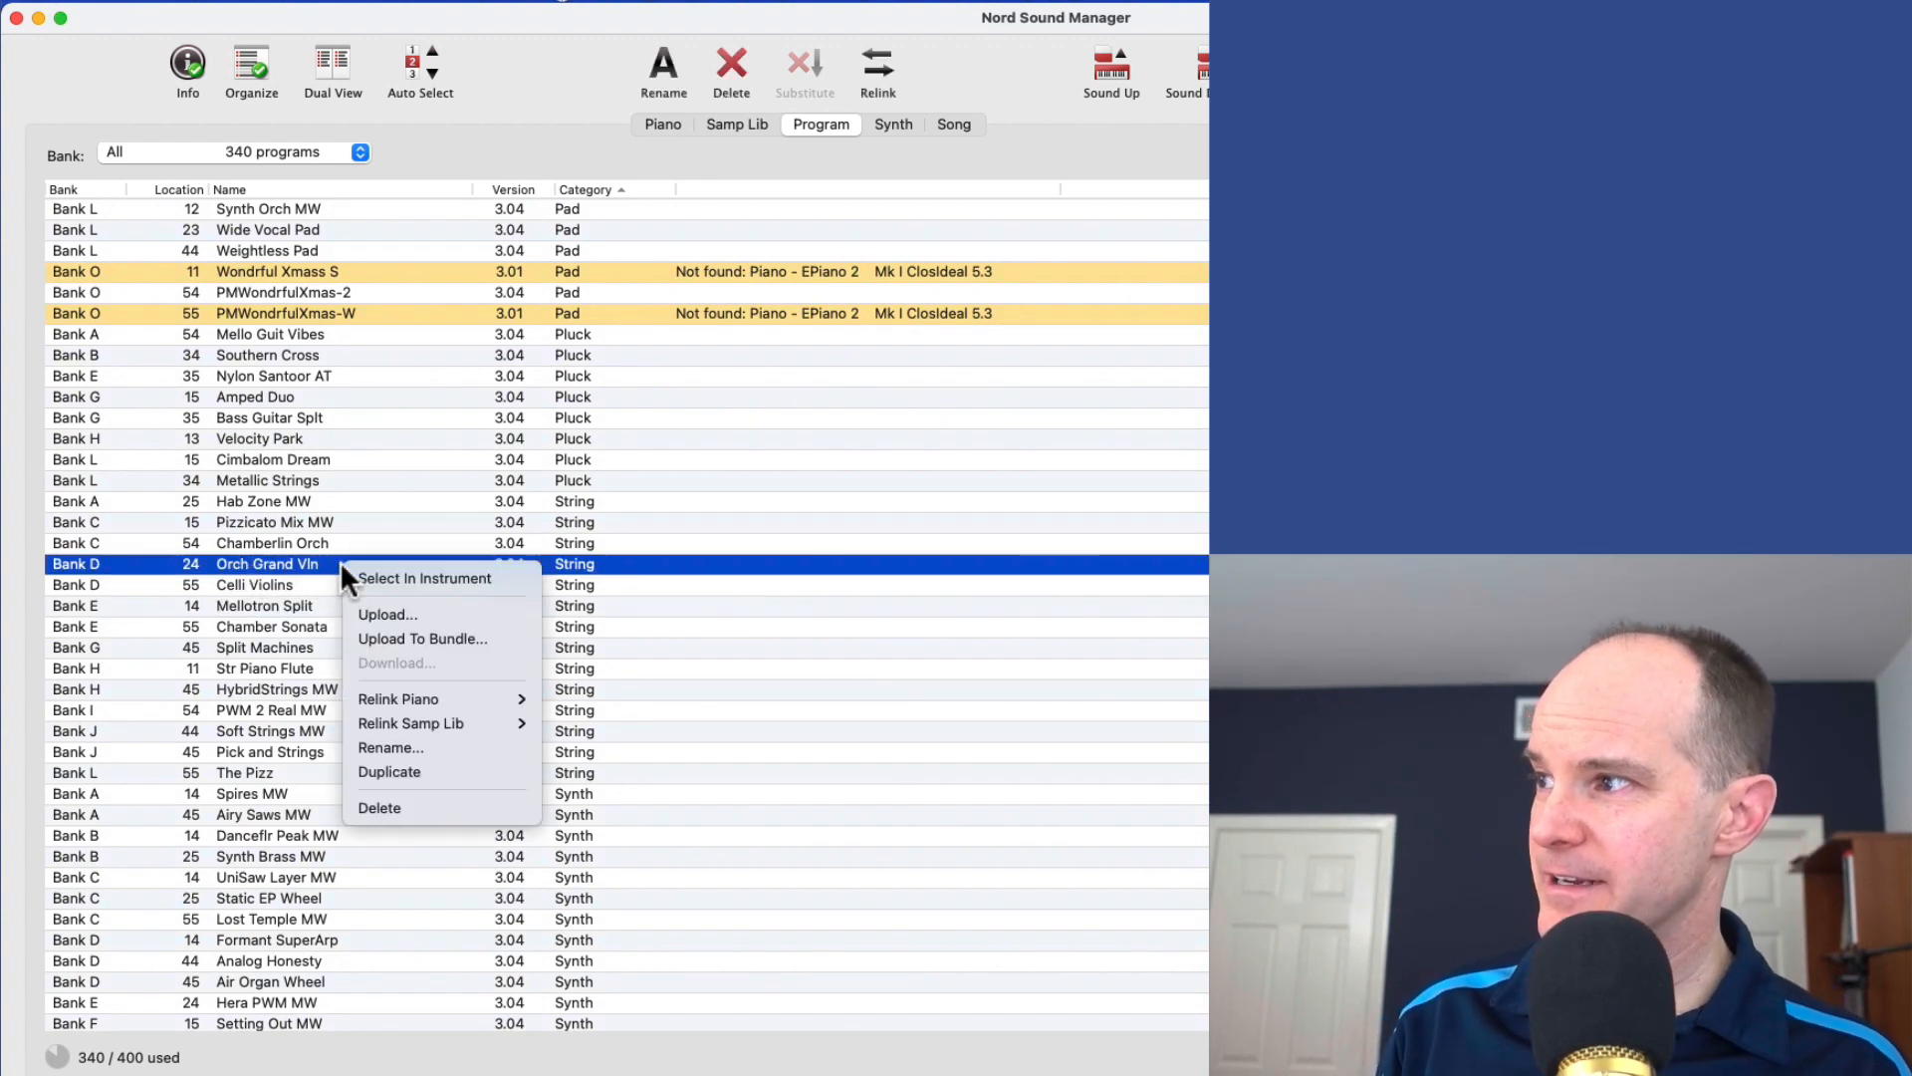
{"action": "left_click", "coordinate": [381, 771]}
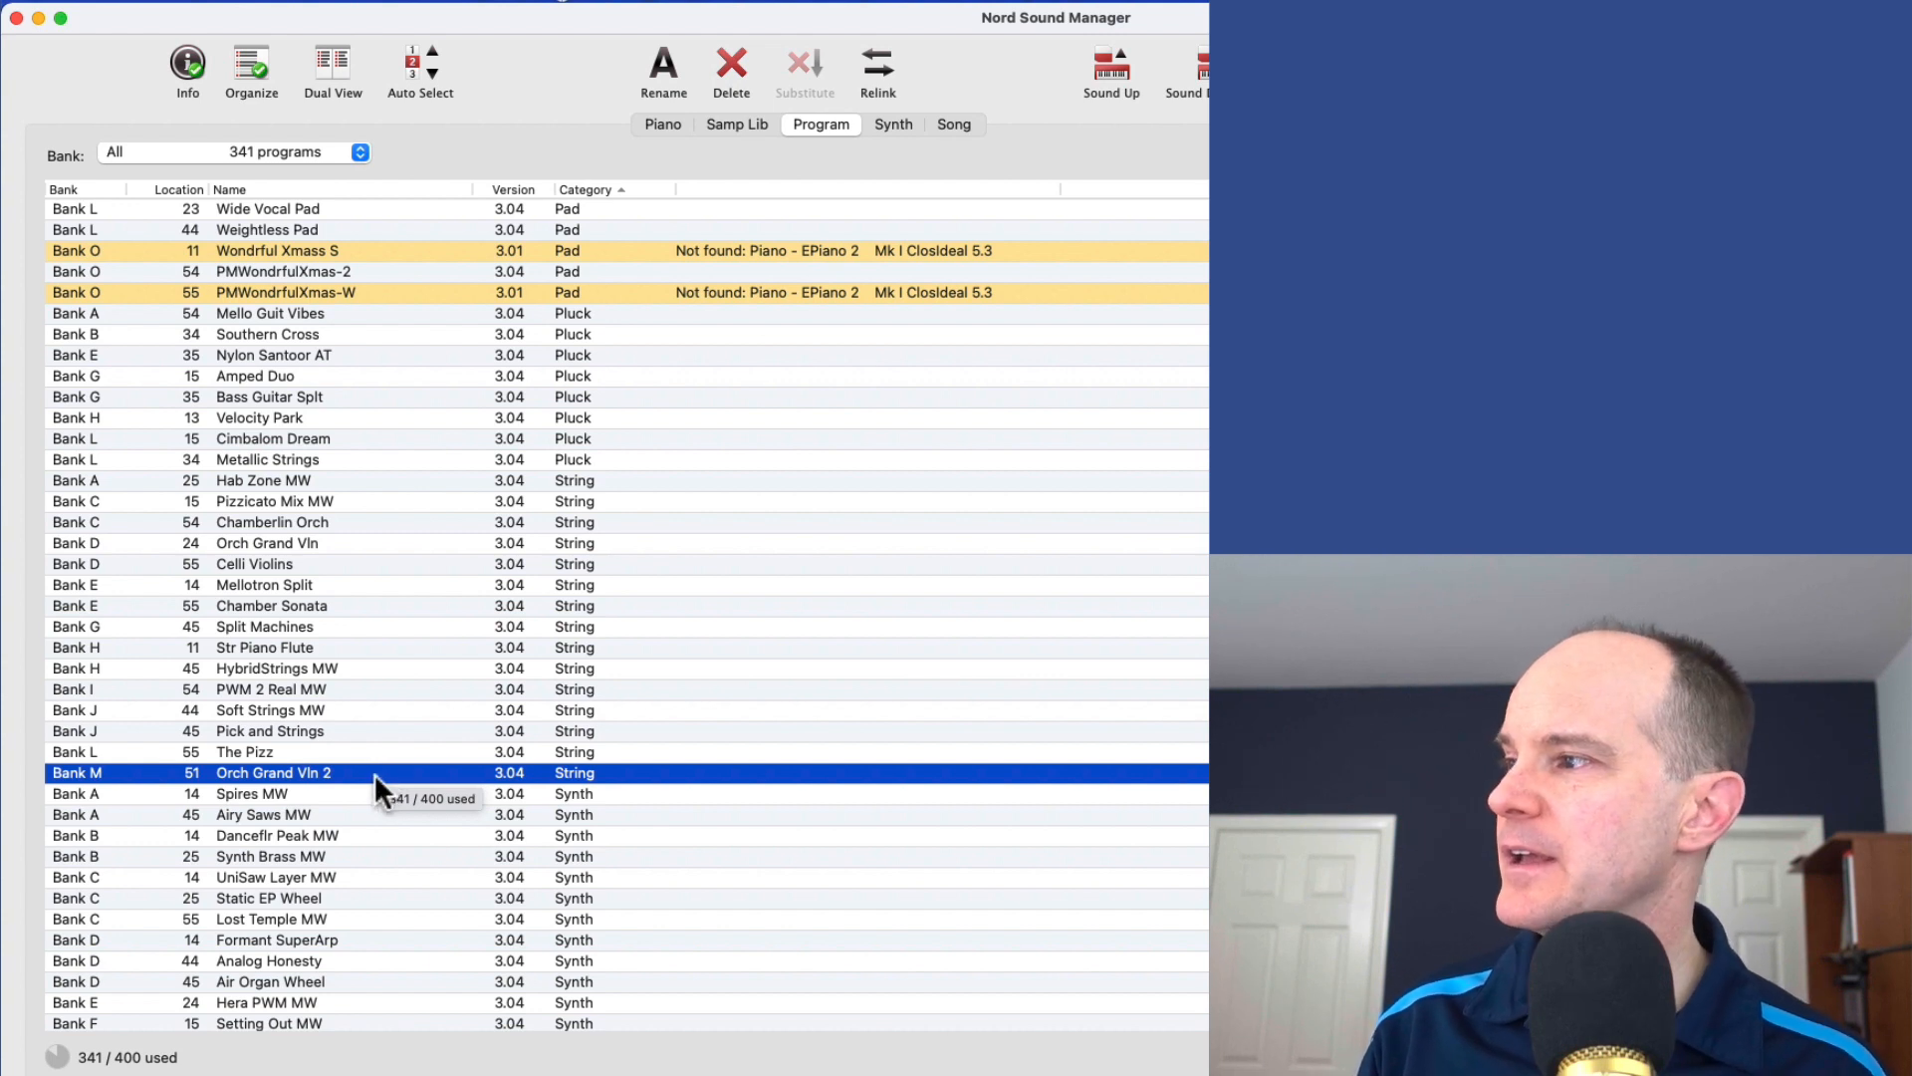
Rename the duplicated program to the owner's first name followed by "String Test", keeping the String category.
{"action": "right_click", "coordinate": [368, 774]}
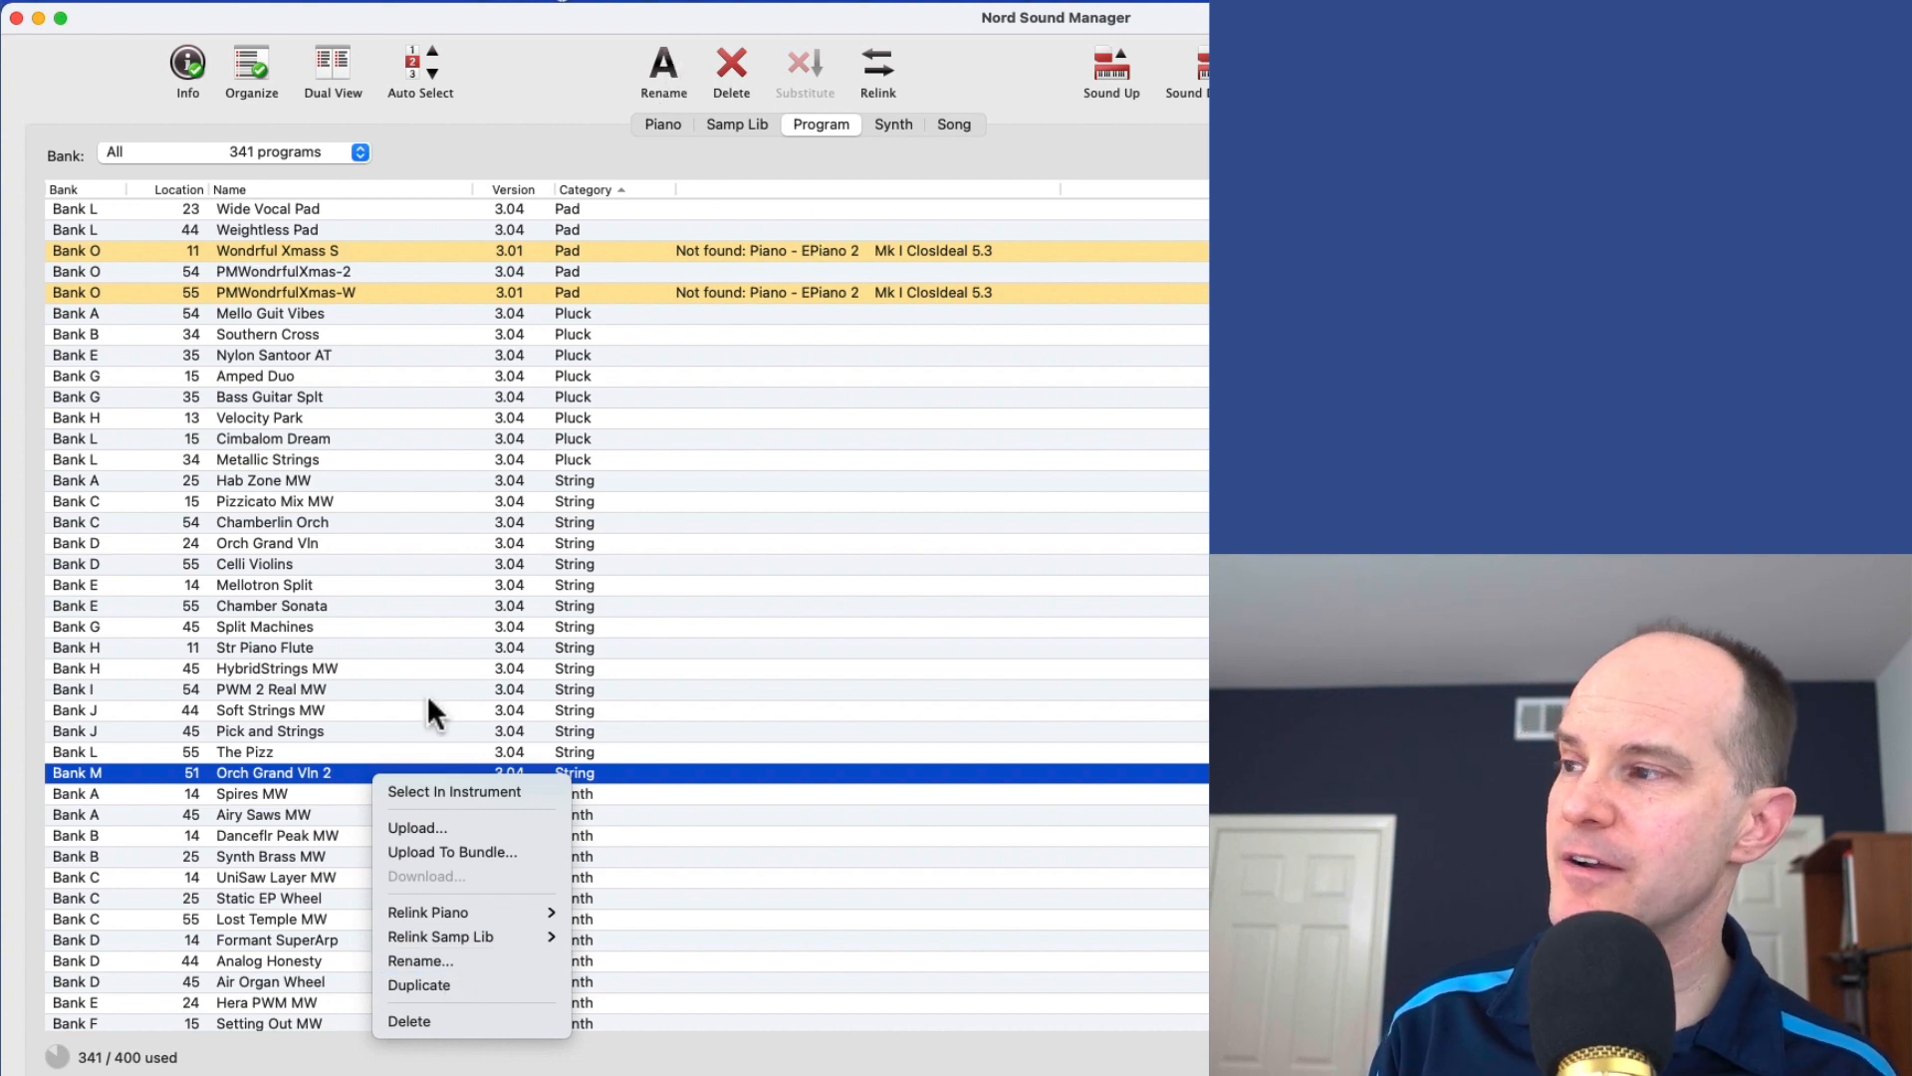
{"action": "left_click", "coordinate": [446, 960]}
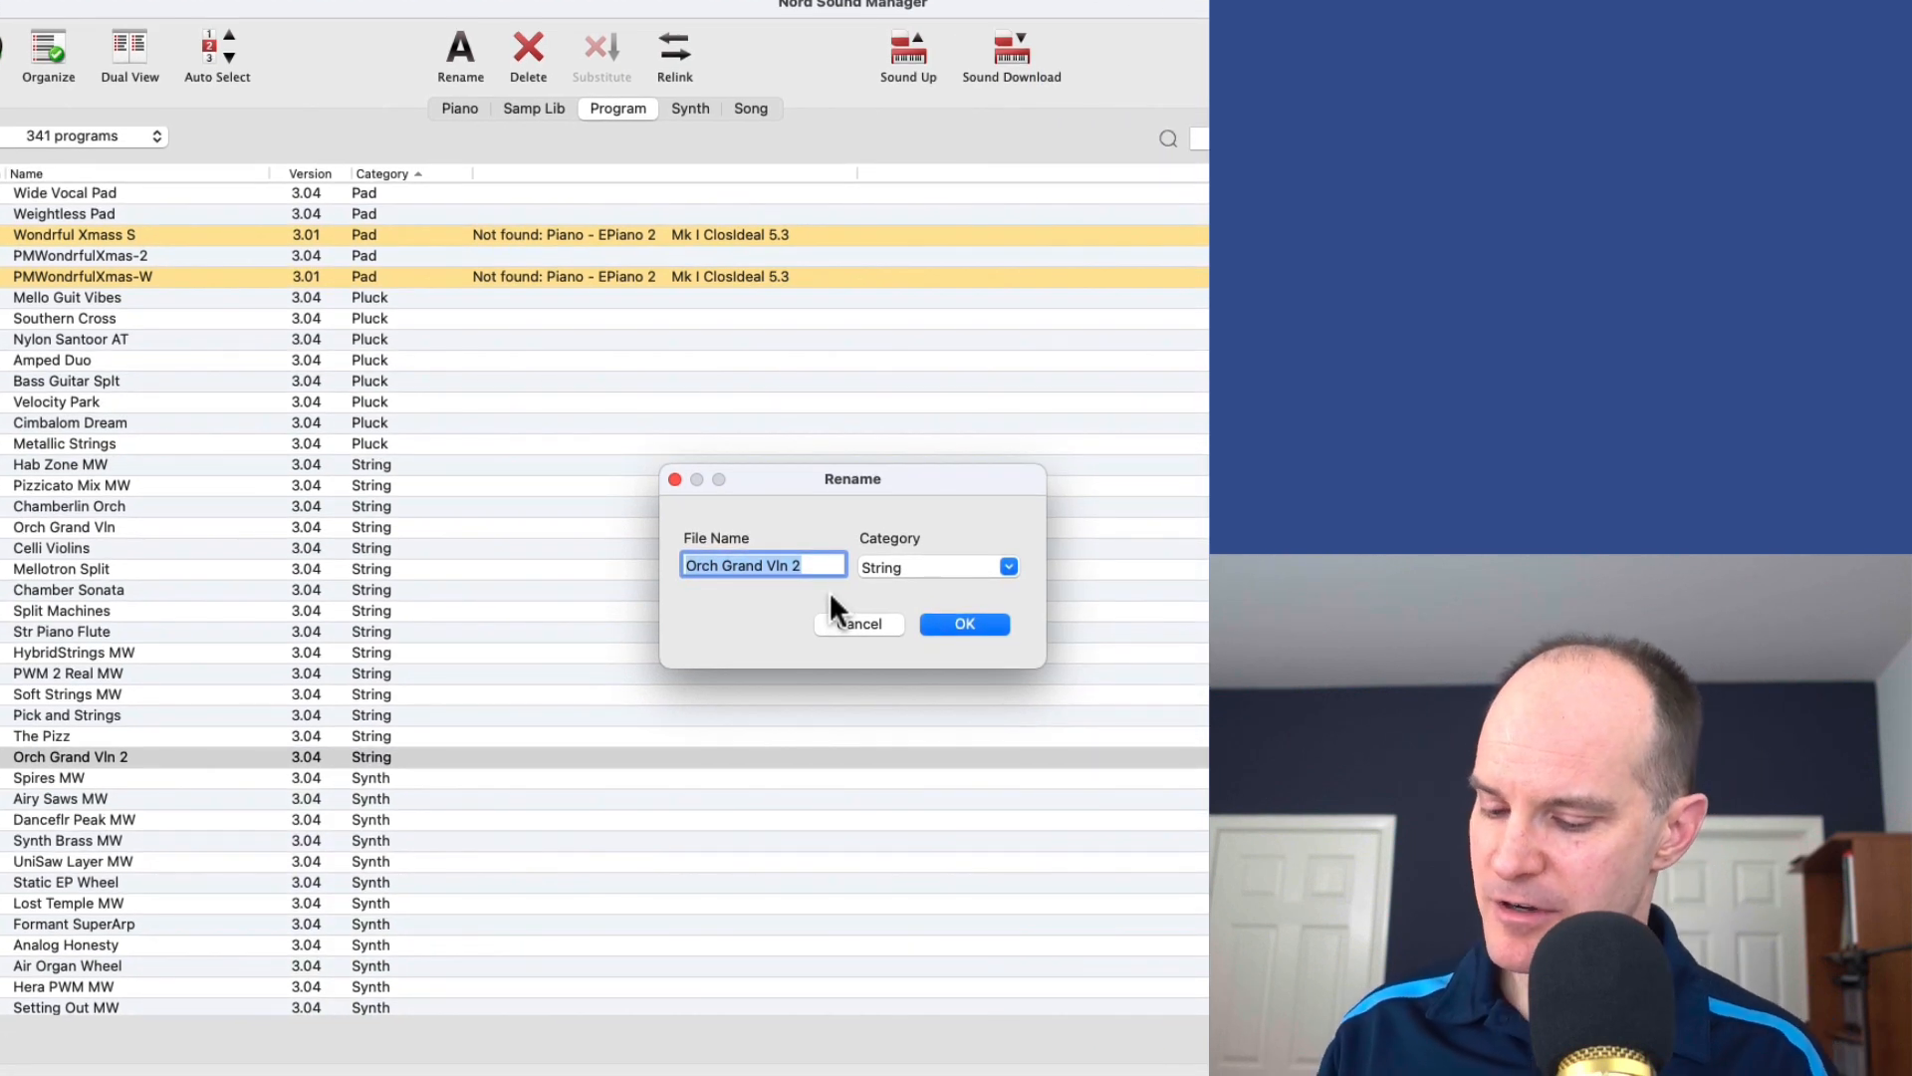
{"action": "type", "text": "Marc String"}
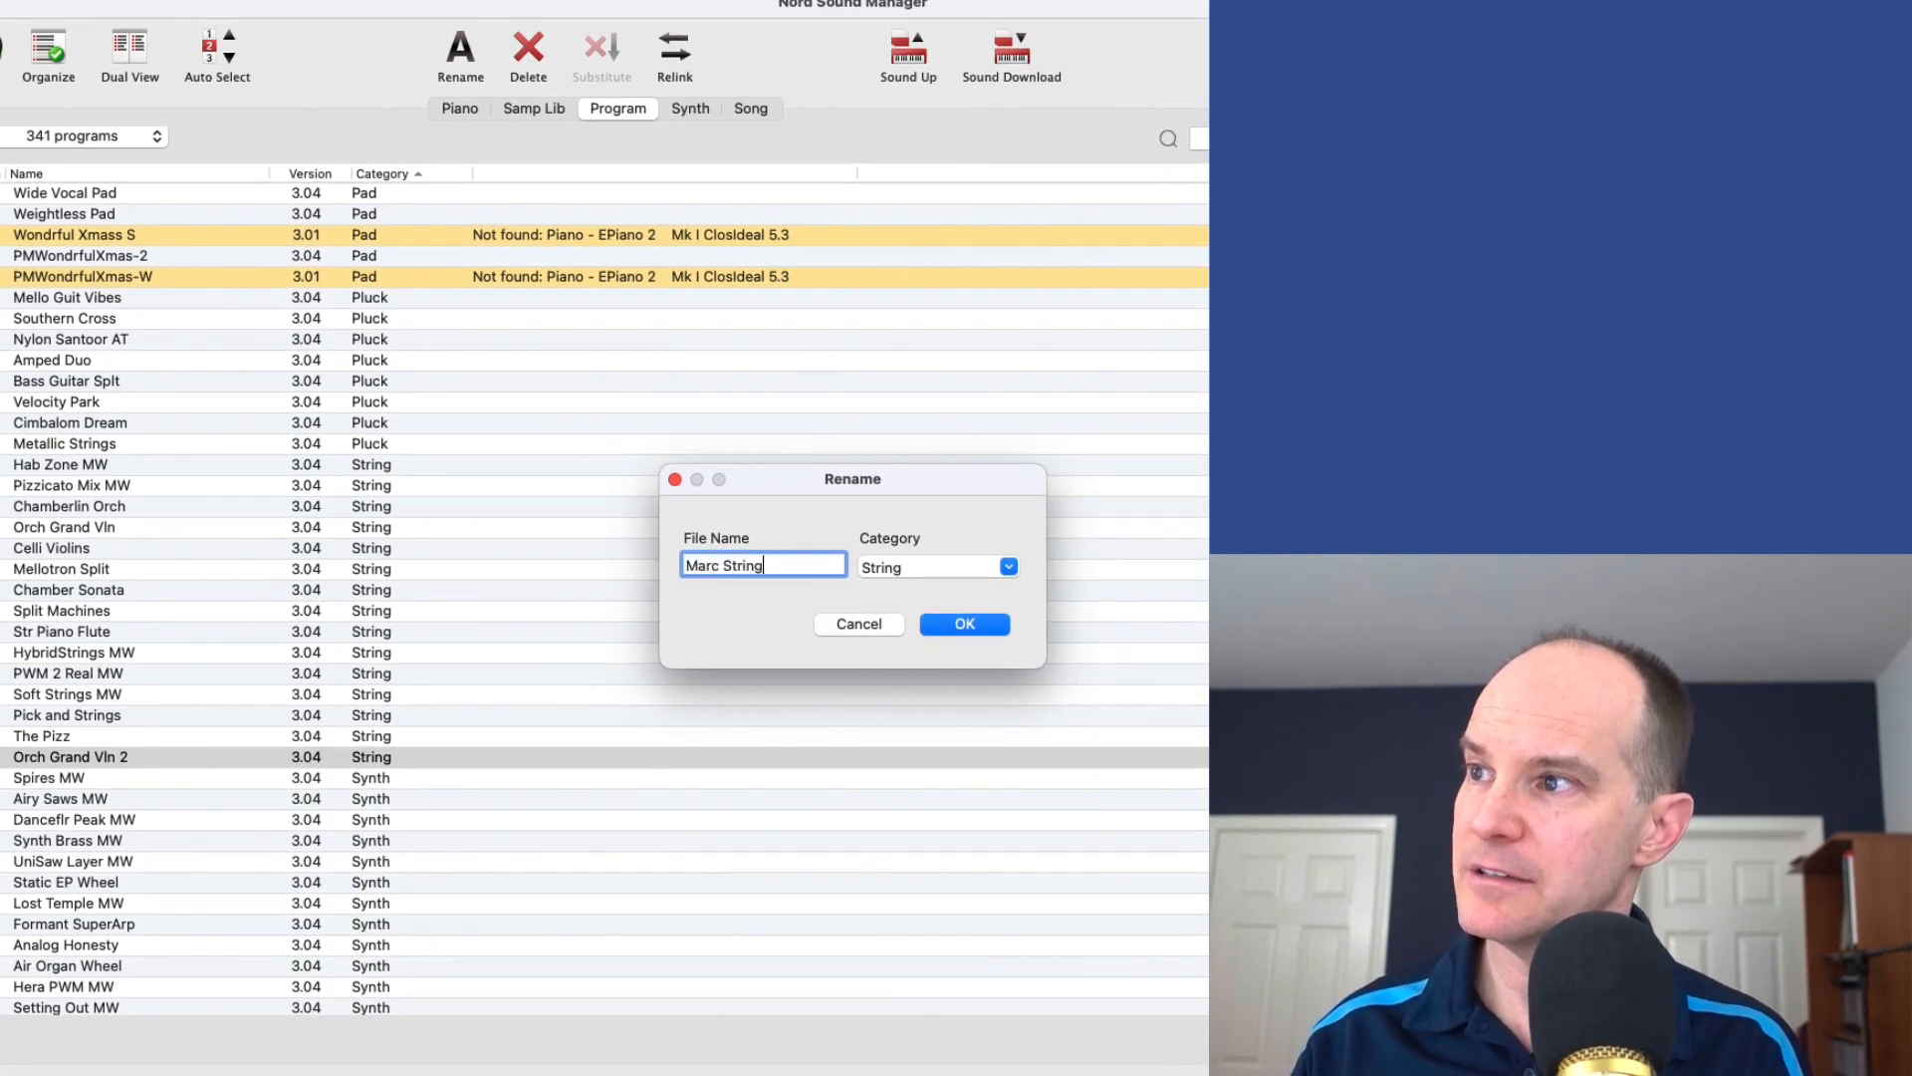
{"action": "type", "text": " Test"}
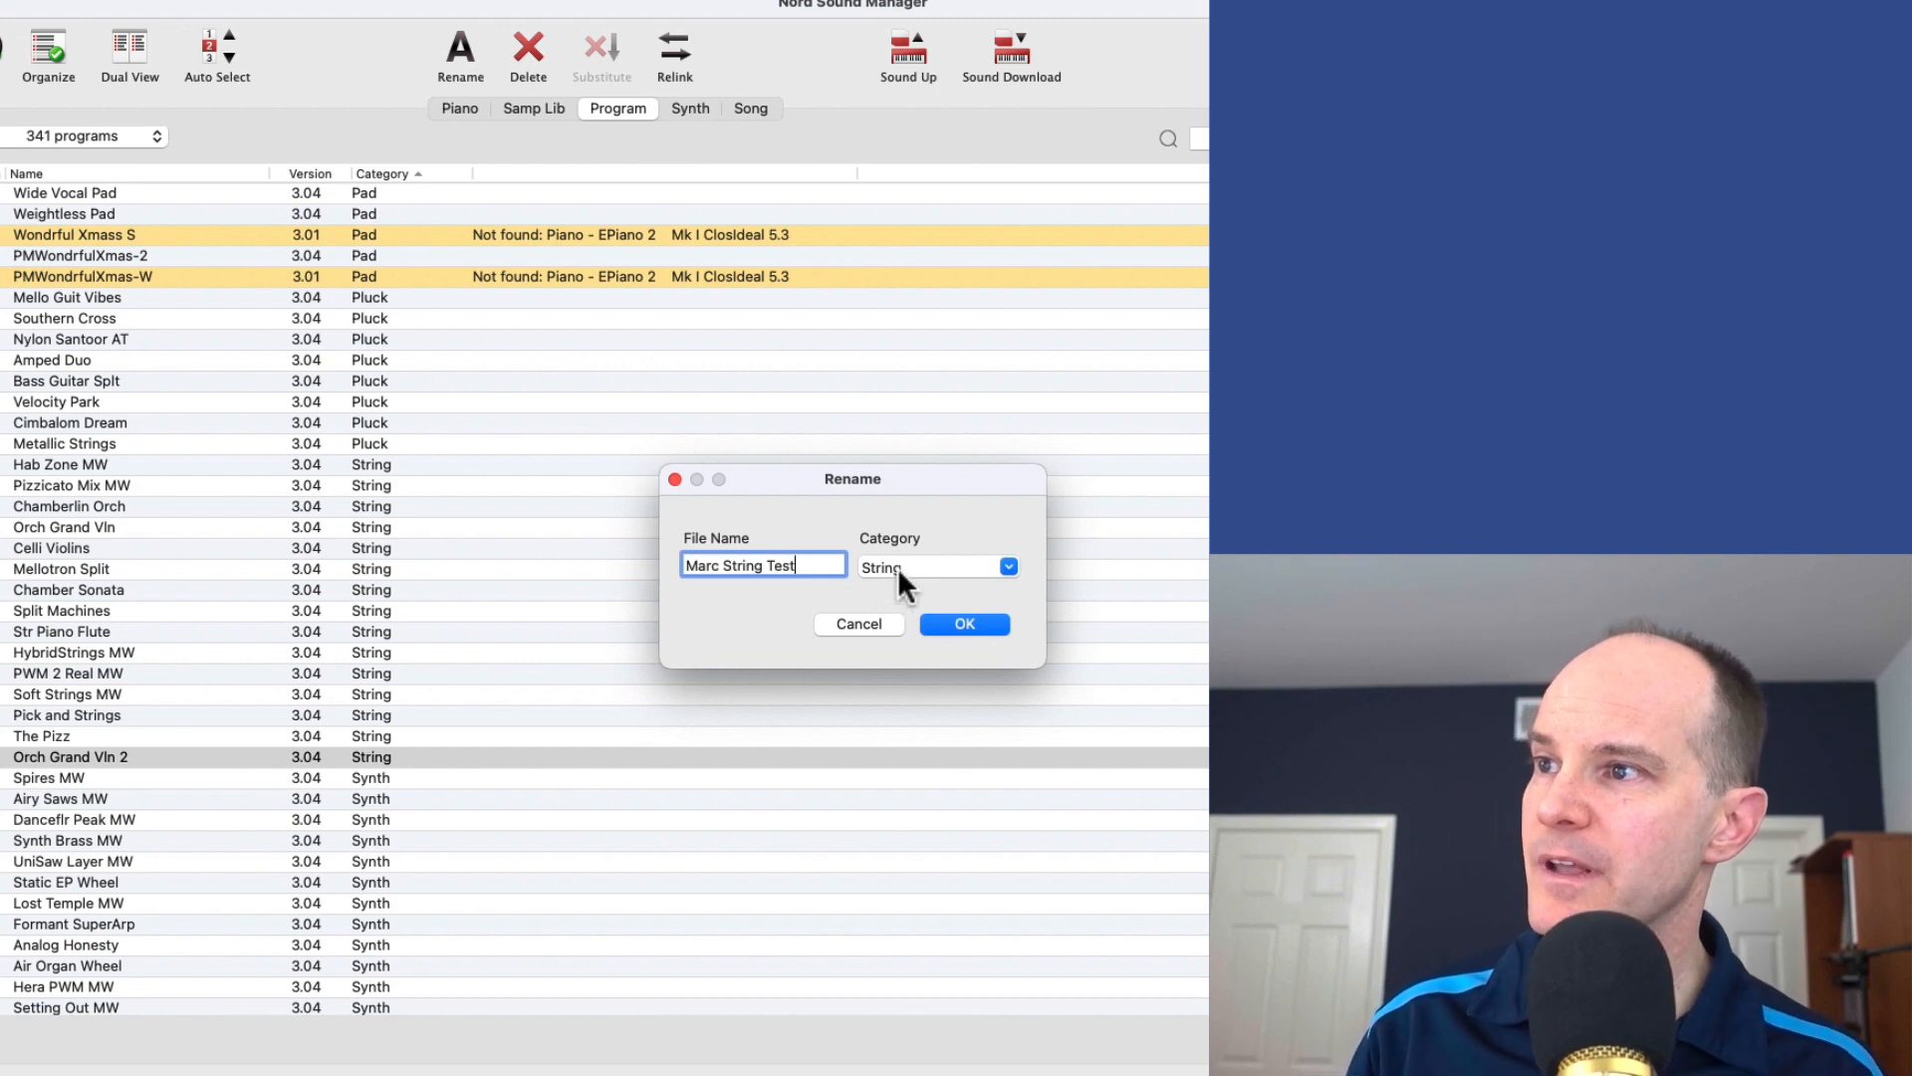
{"action": "left_click", "coordinate": [962, 626]}
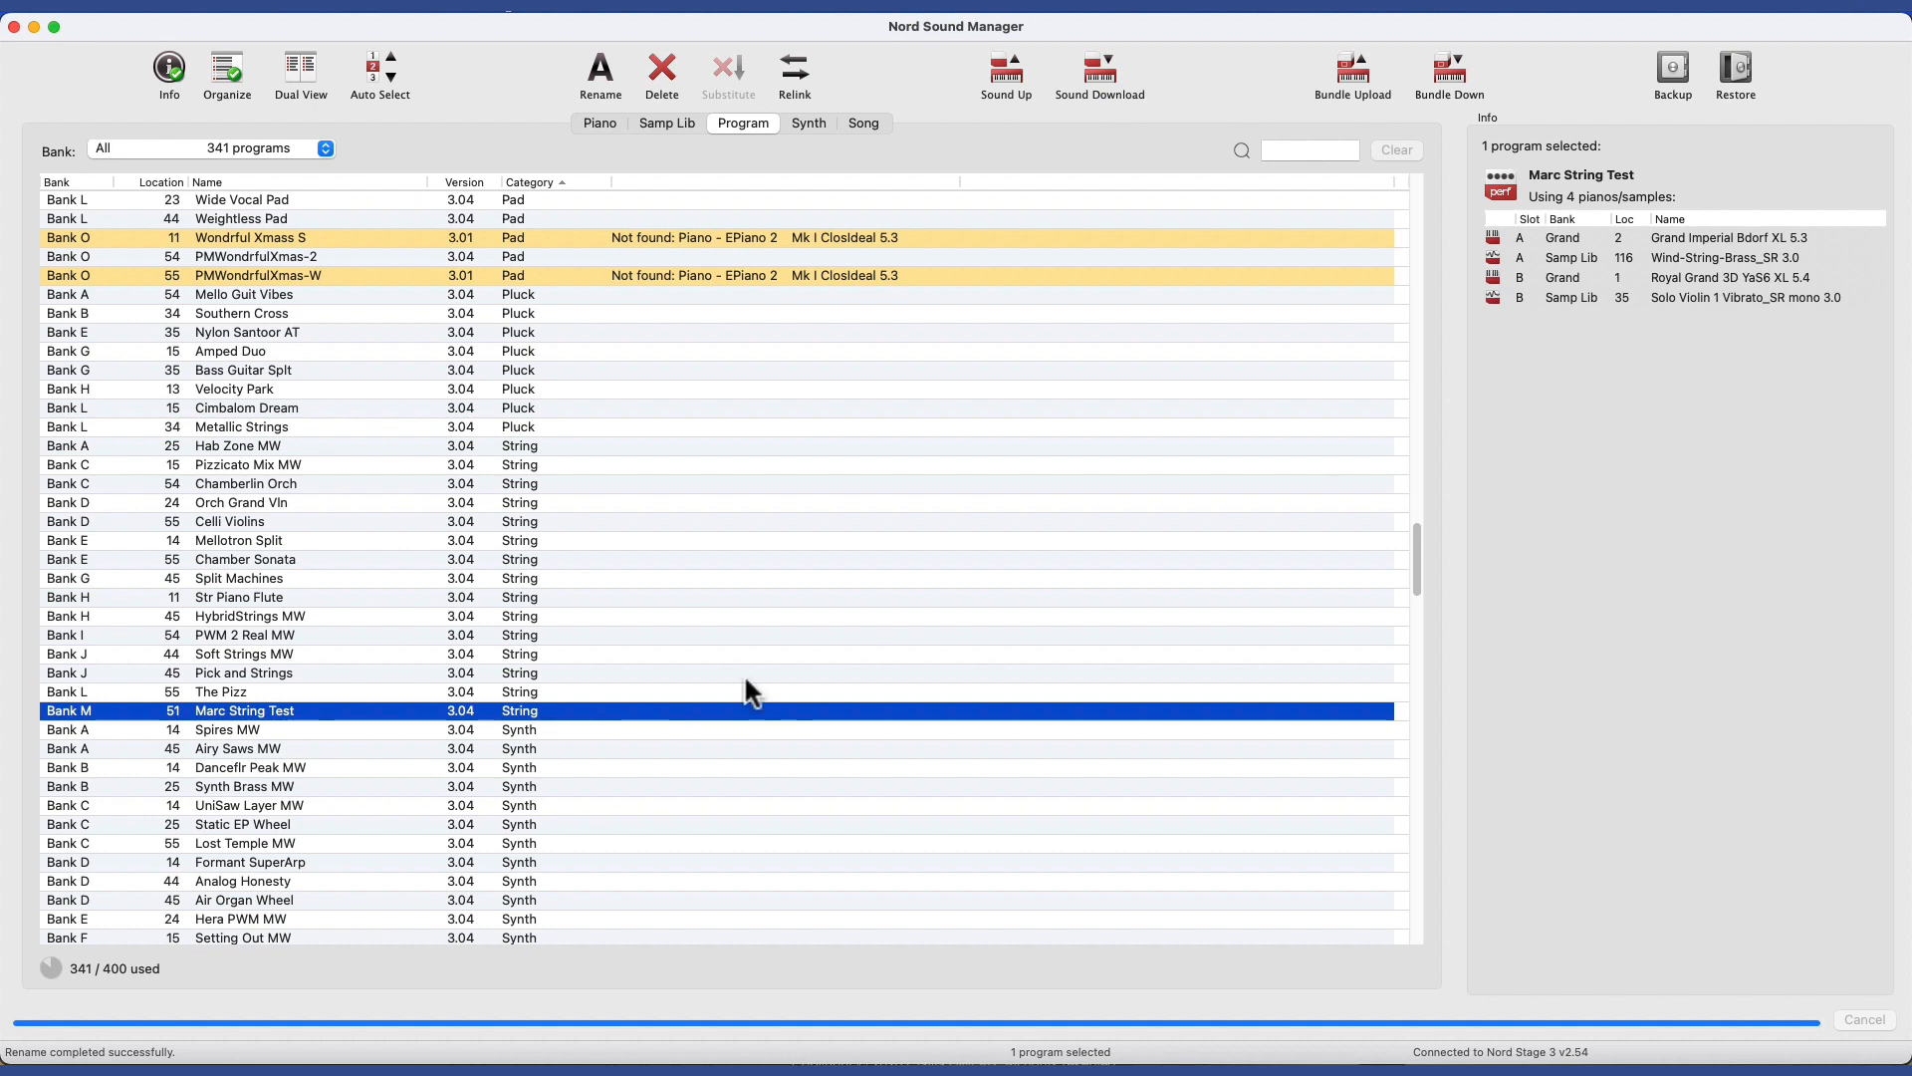
Relink the slot A sample of the String Test program in Bank M to Swing Big Band Soft Amb_Project SAM 3.0.
{"action": "right_click", "coordinate": [421, 709]}
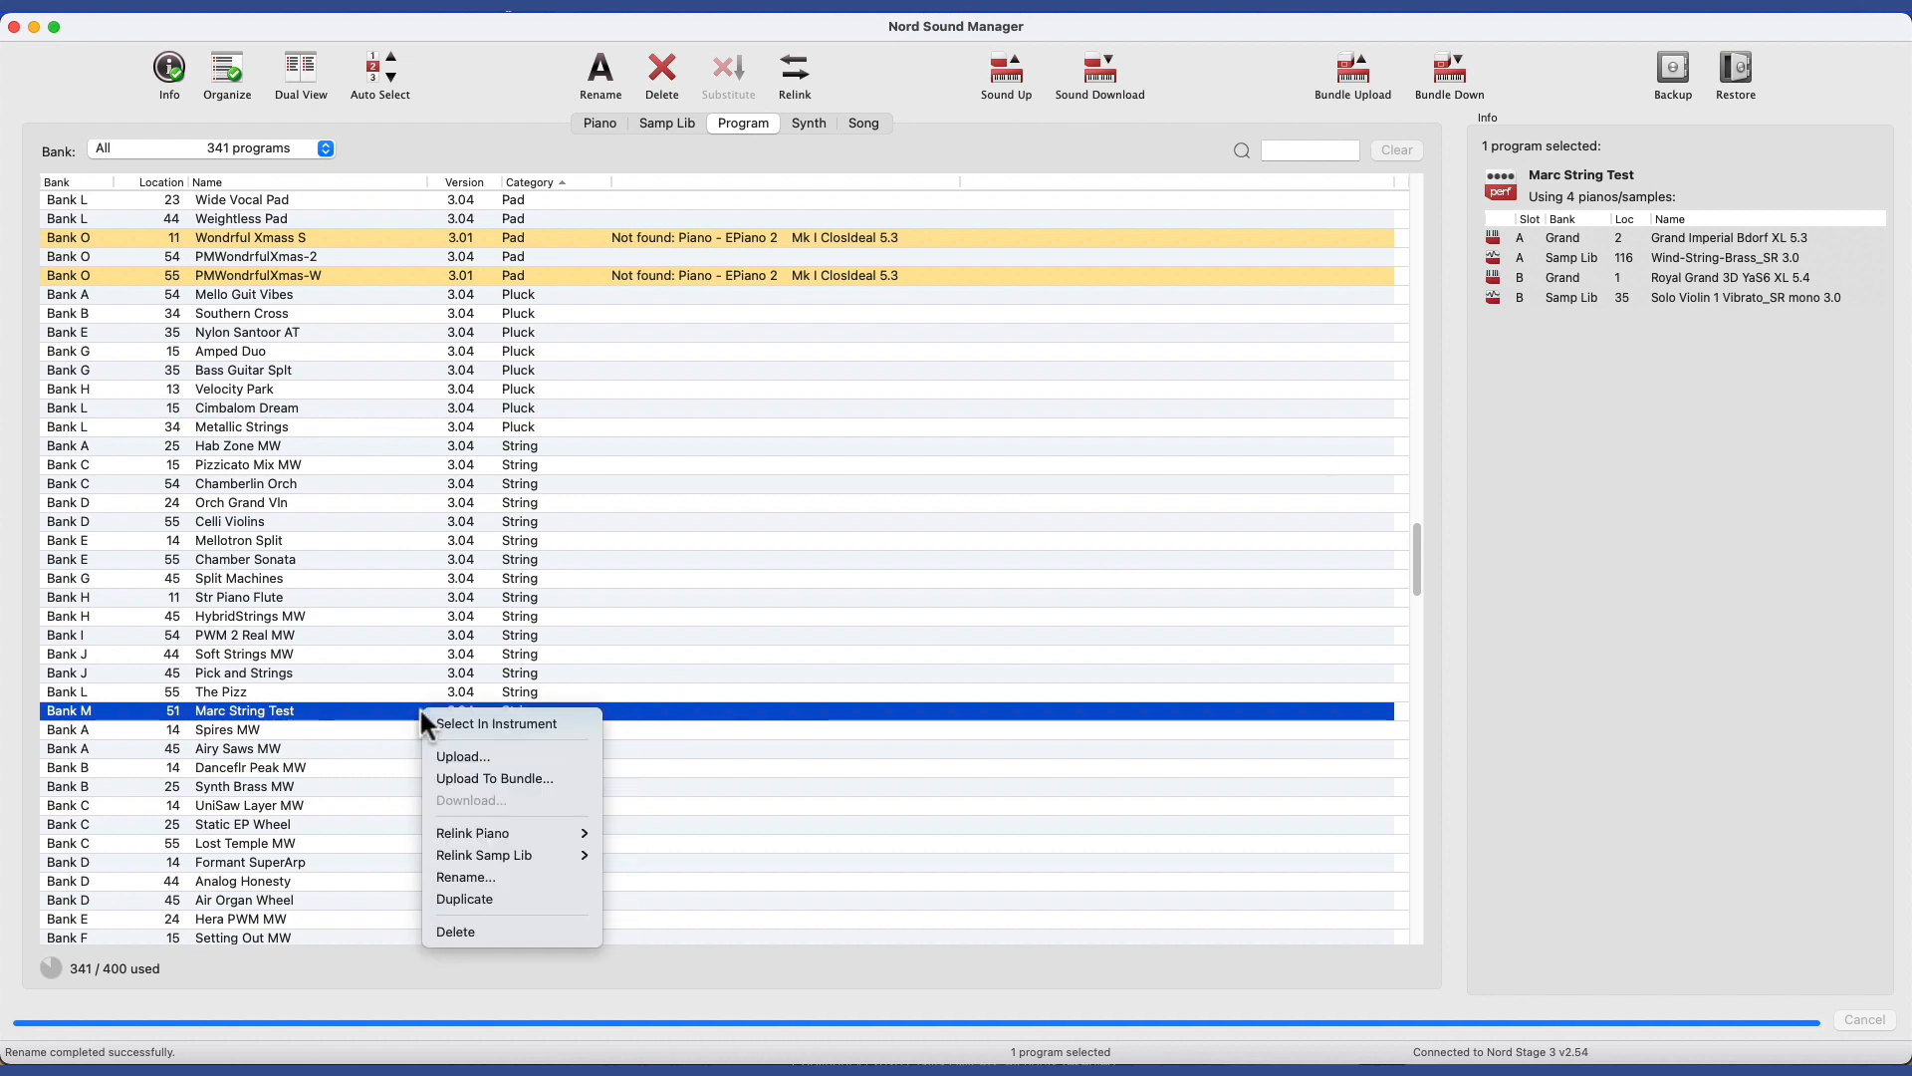
{"action": "mouse_move", "coordinate": [510, 854]}
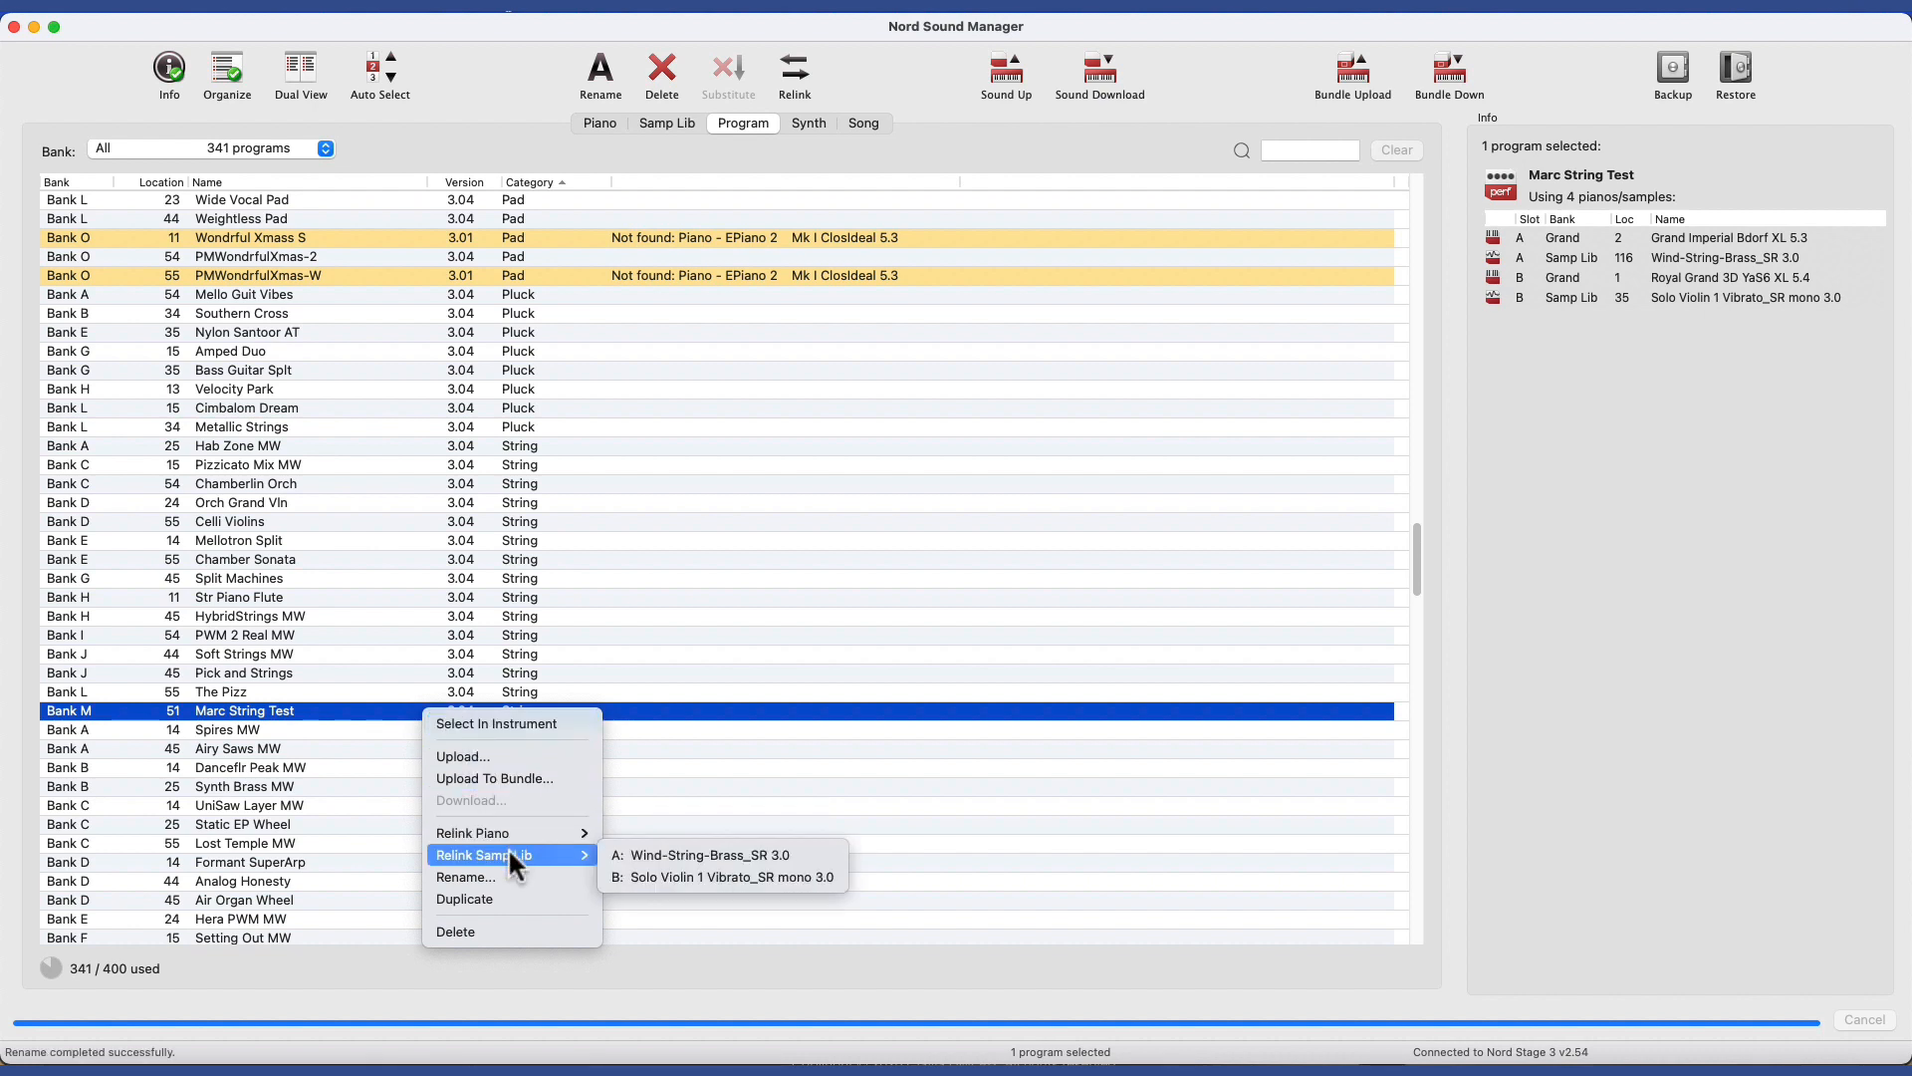
{"action": "left_click", "coordinate": [701, 853]}
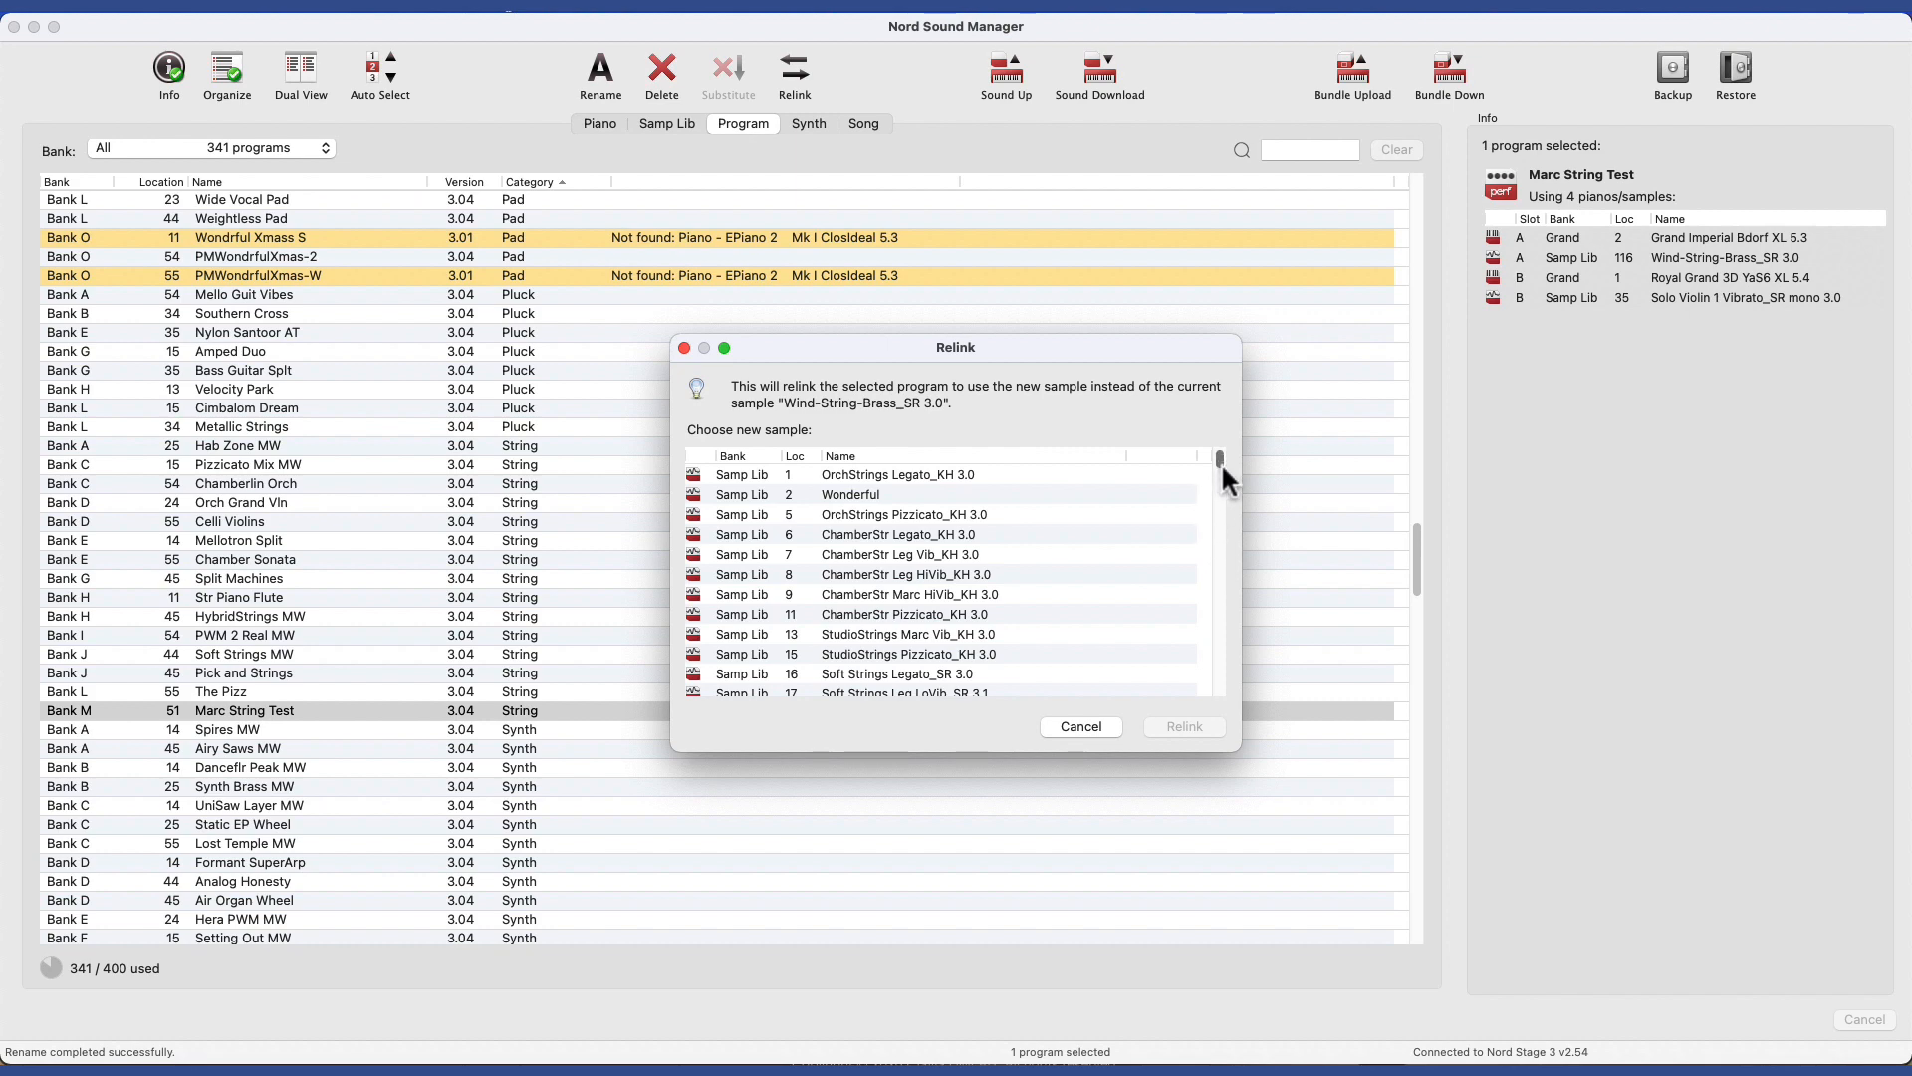
{"action": "left_click_drag", "start_coordinate": [1221, 462], "coordinate": [1229, 692]}
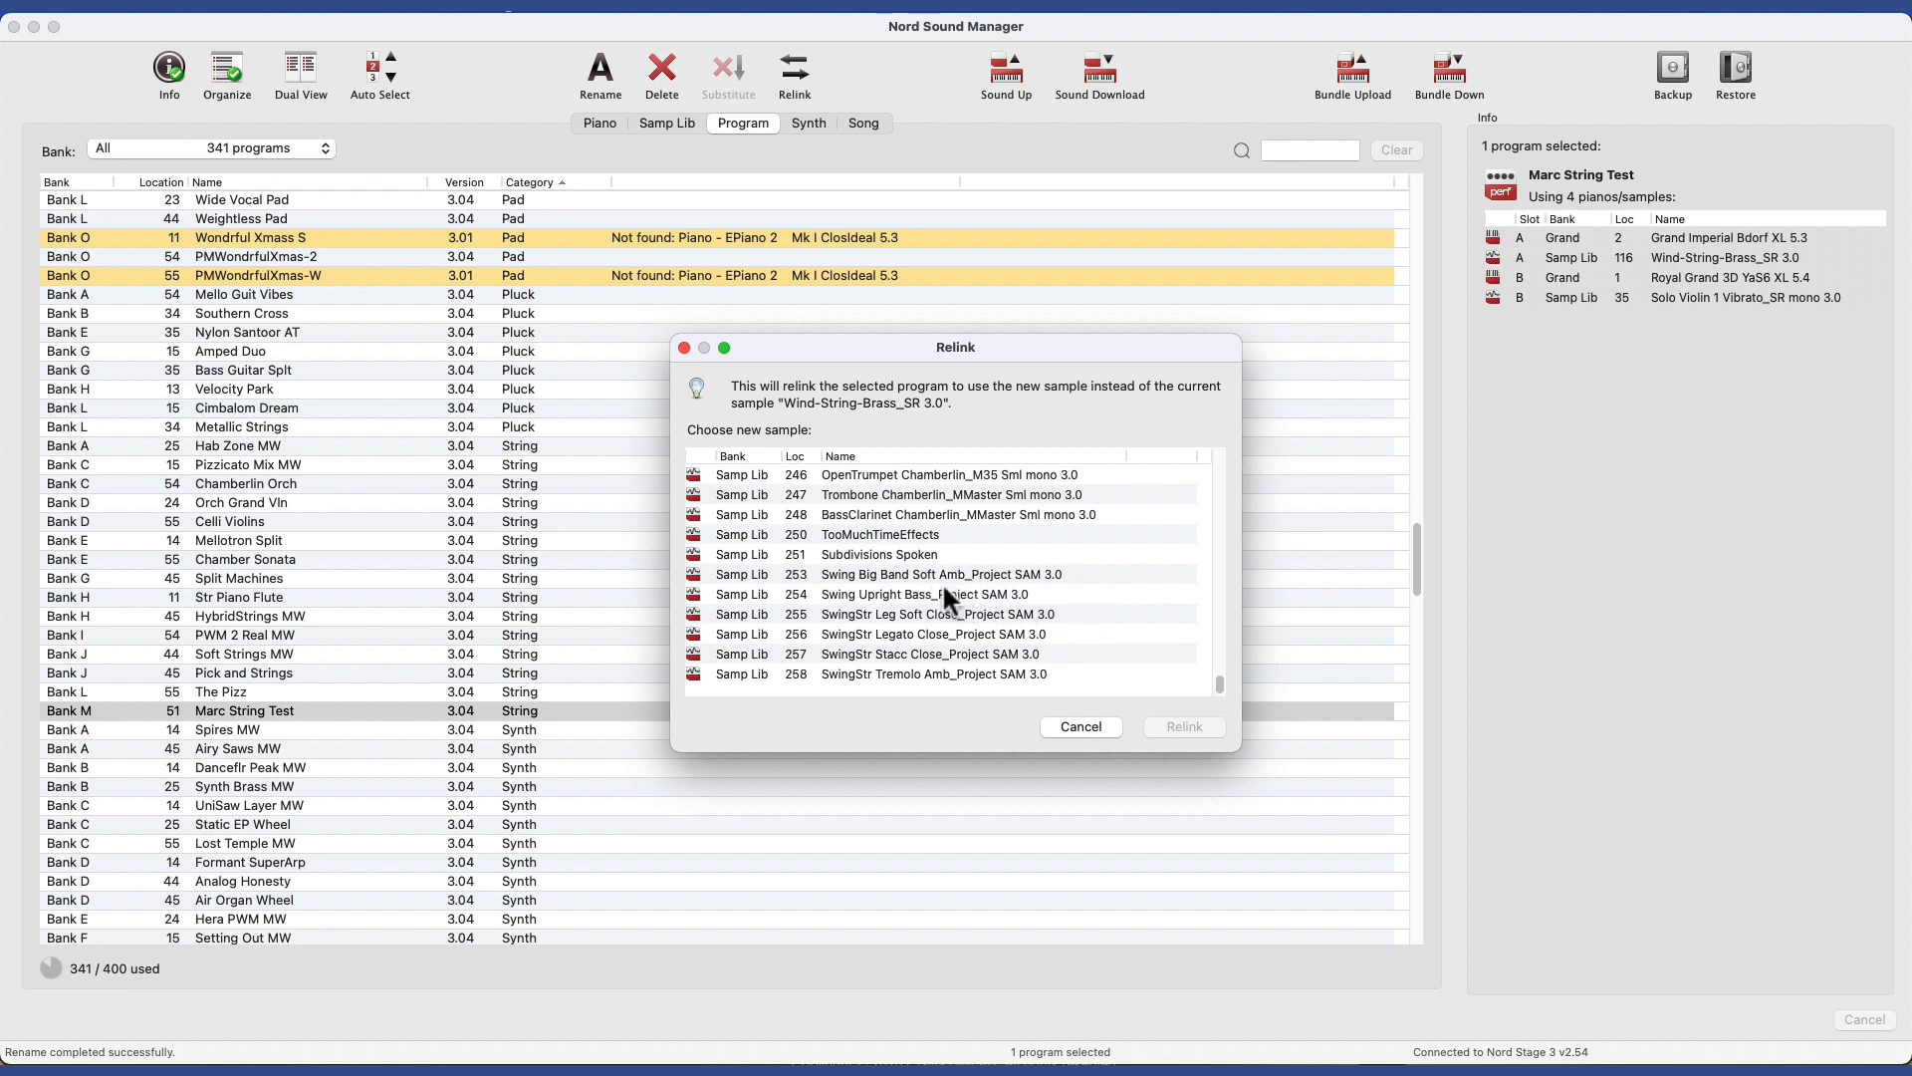
{"action": "left_click", "coordinate": [908, 574]}
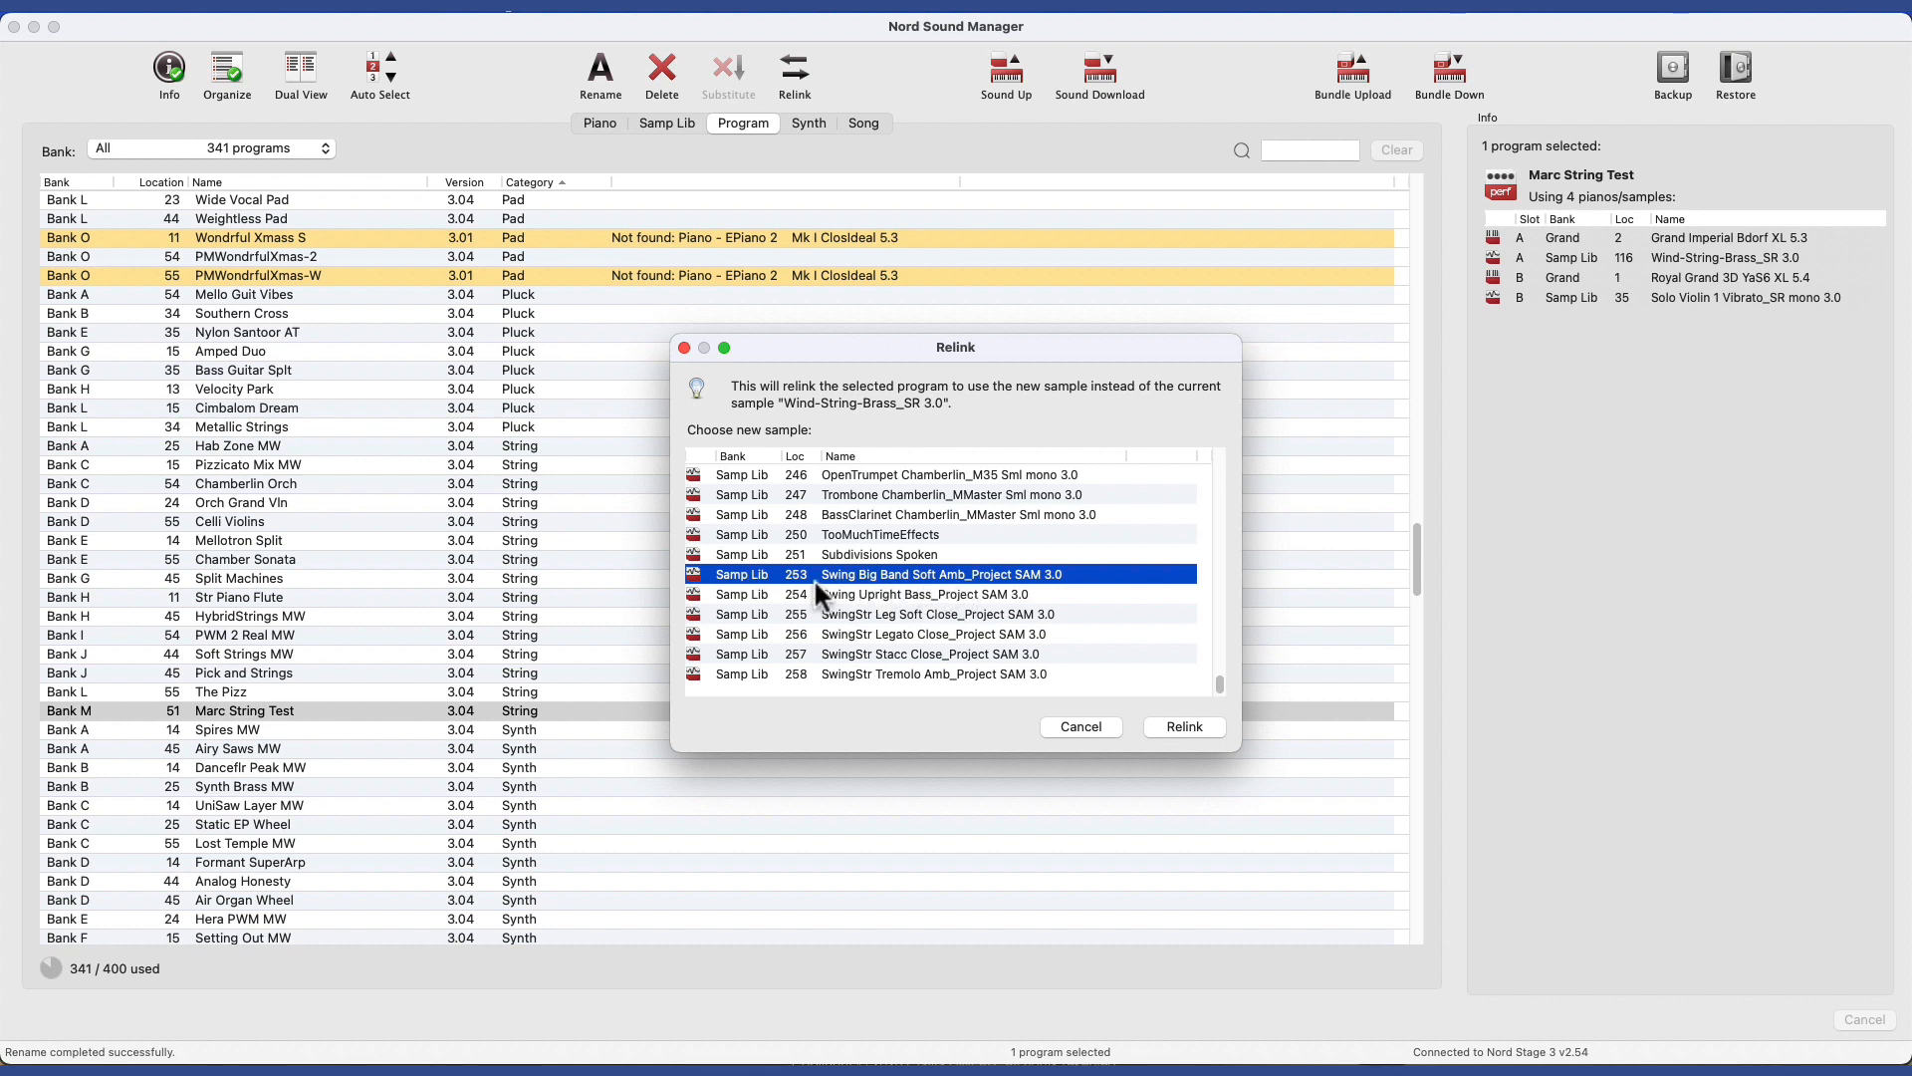
{"action": "left_click", "coordinate": [1184, 727]}
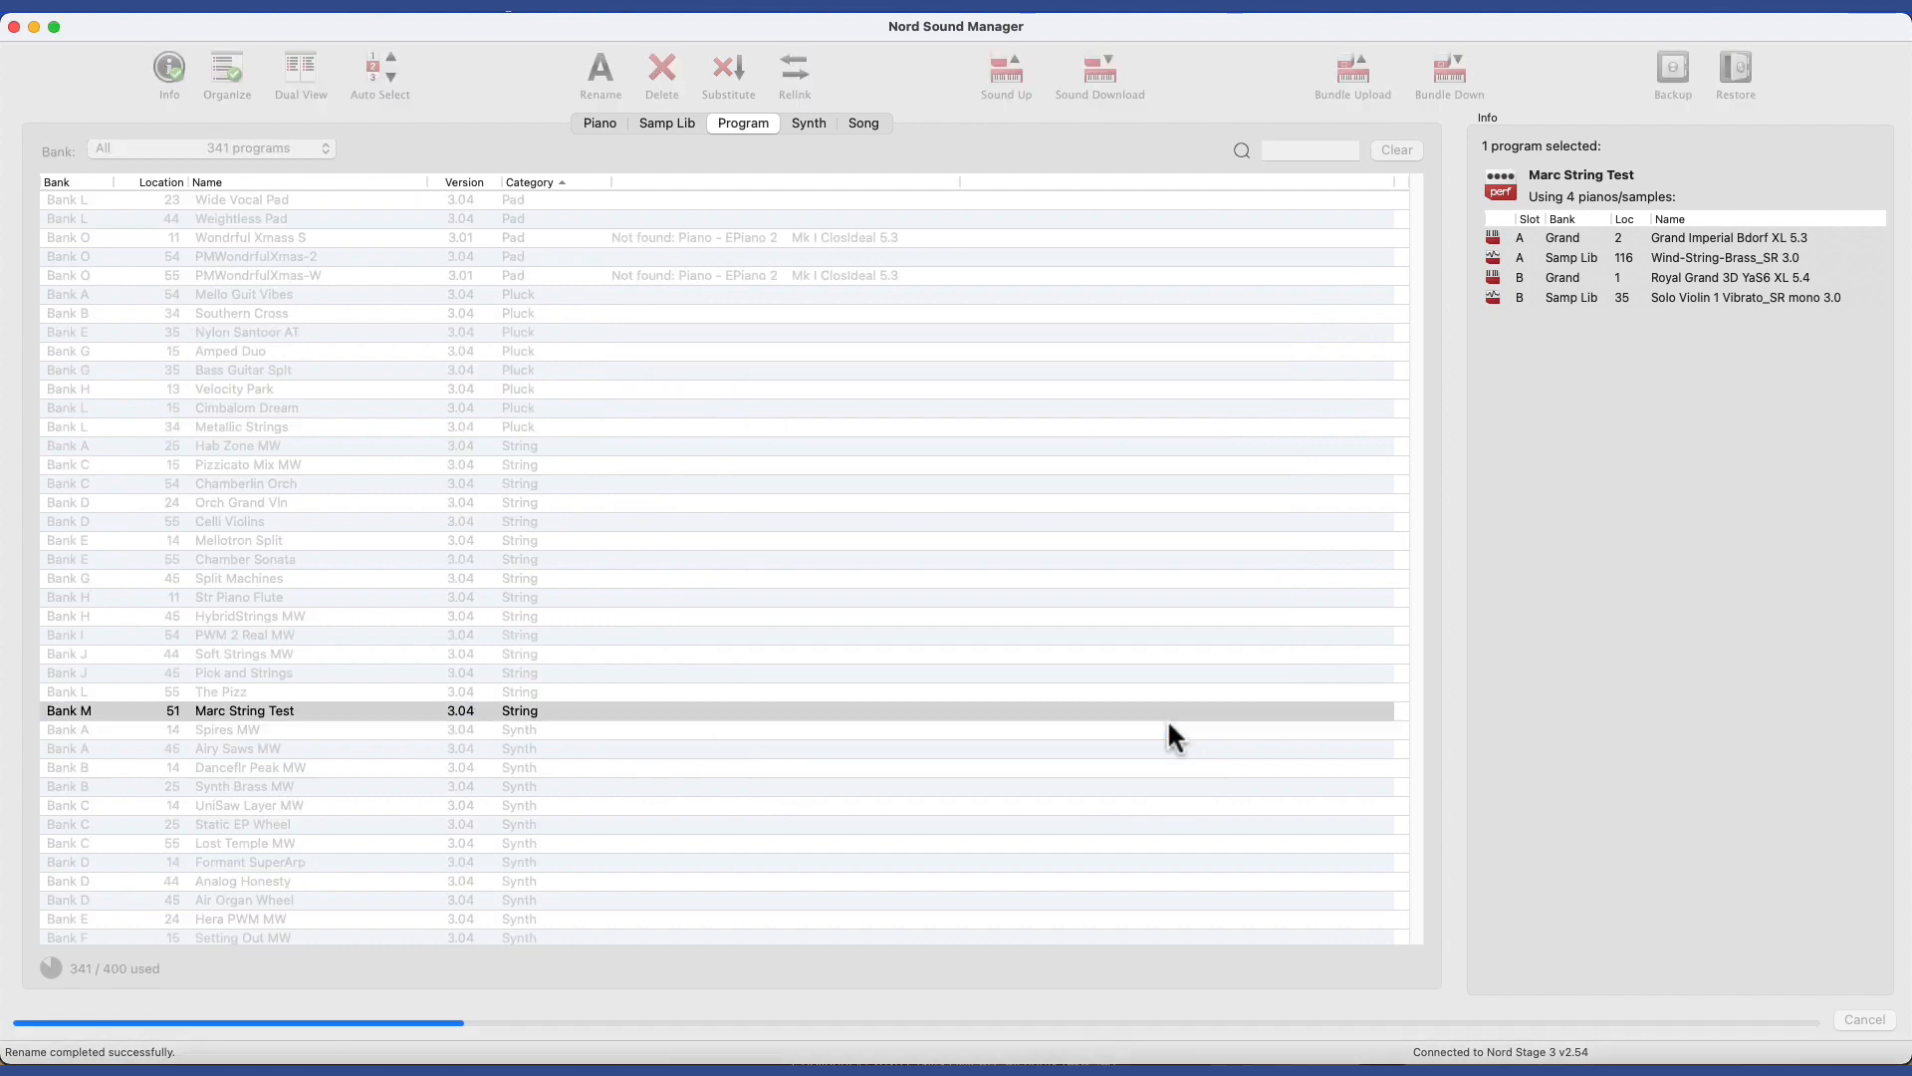
Relink the slot B sample of the String Test program to Swing Upright Bass_Project SAM 3.0.
{"action": "right_click", "coordinate": [360, 712]}
{"action": "mouse_move", "coordinate": [428, 855]}
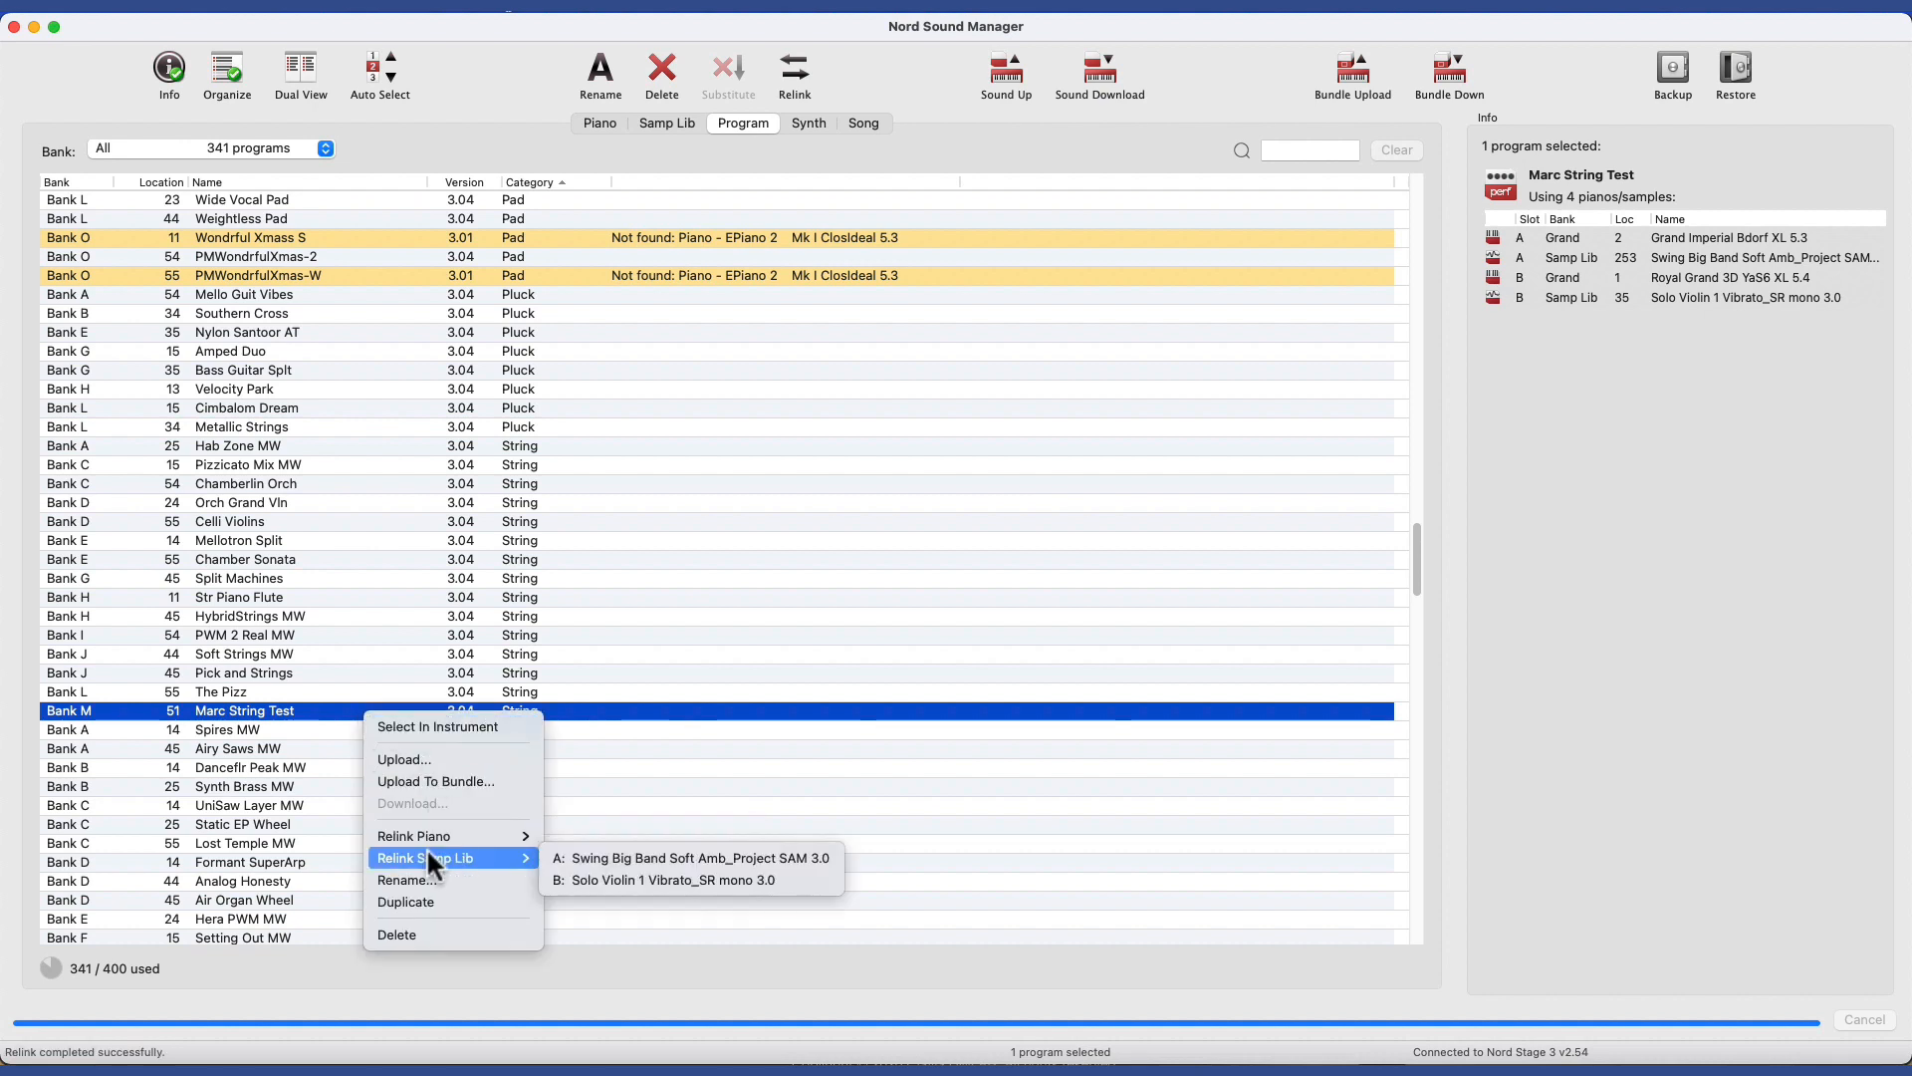
{"action": "left_click", "coordinate": [690, 879]}
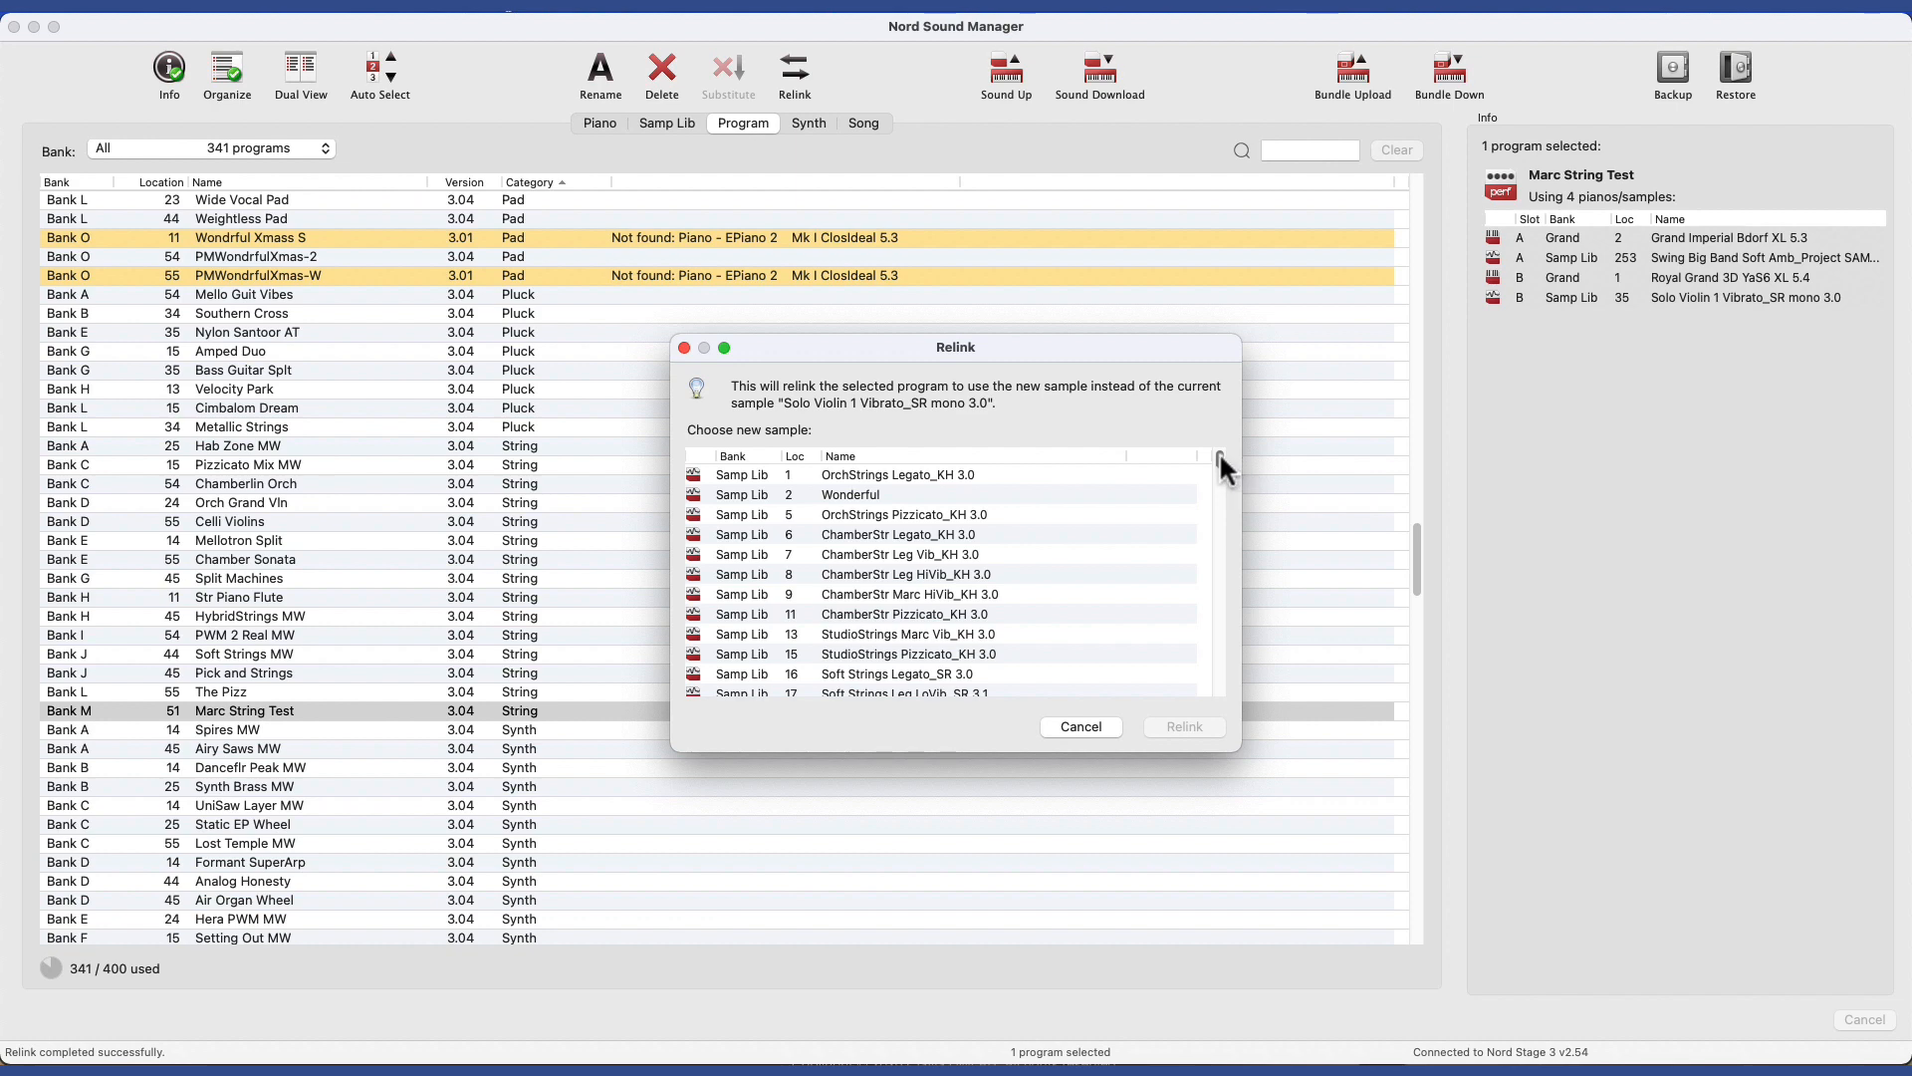
{"action": "left_click_drag", "start_coordinate": [1219, 458], "coordinate": [1211, 691]}
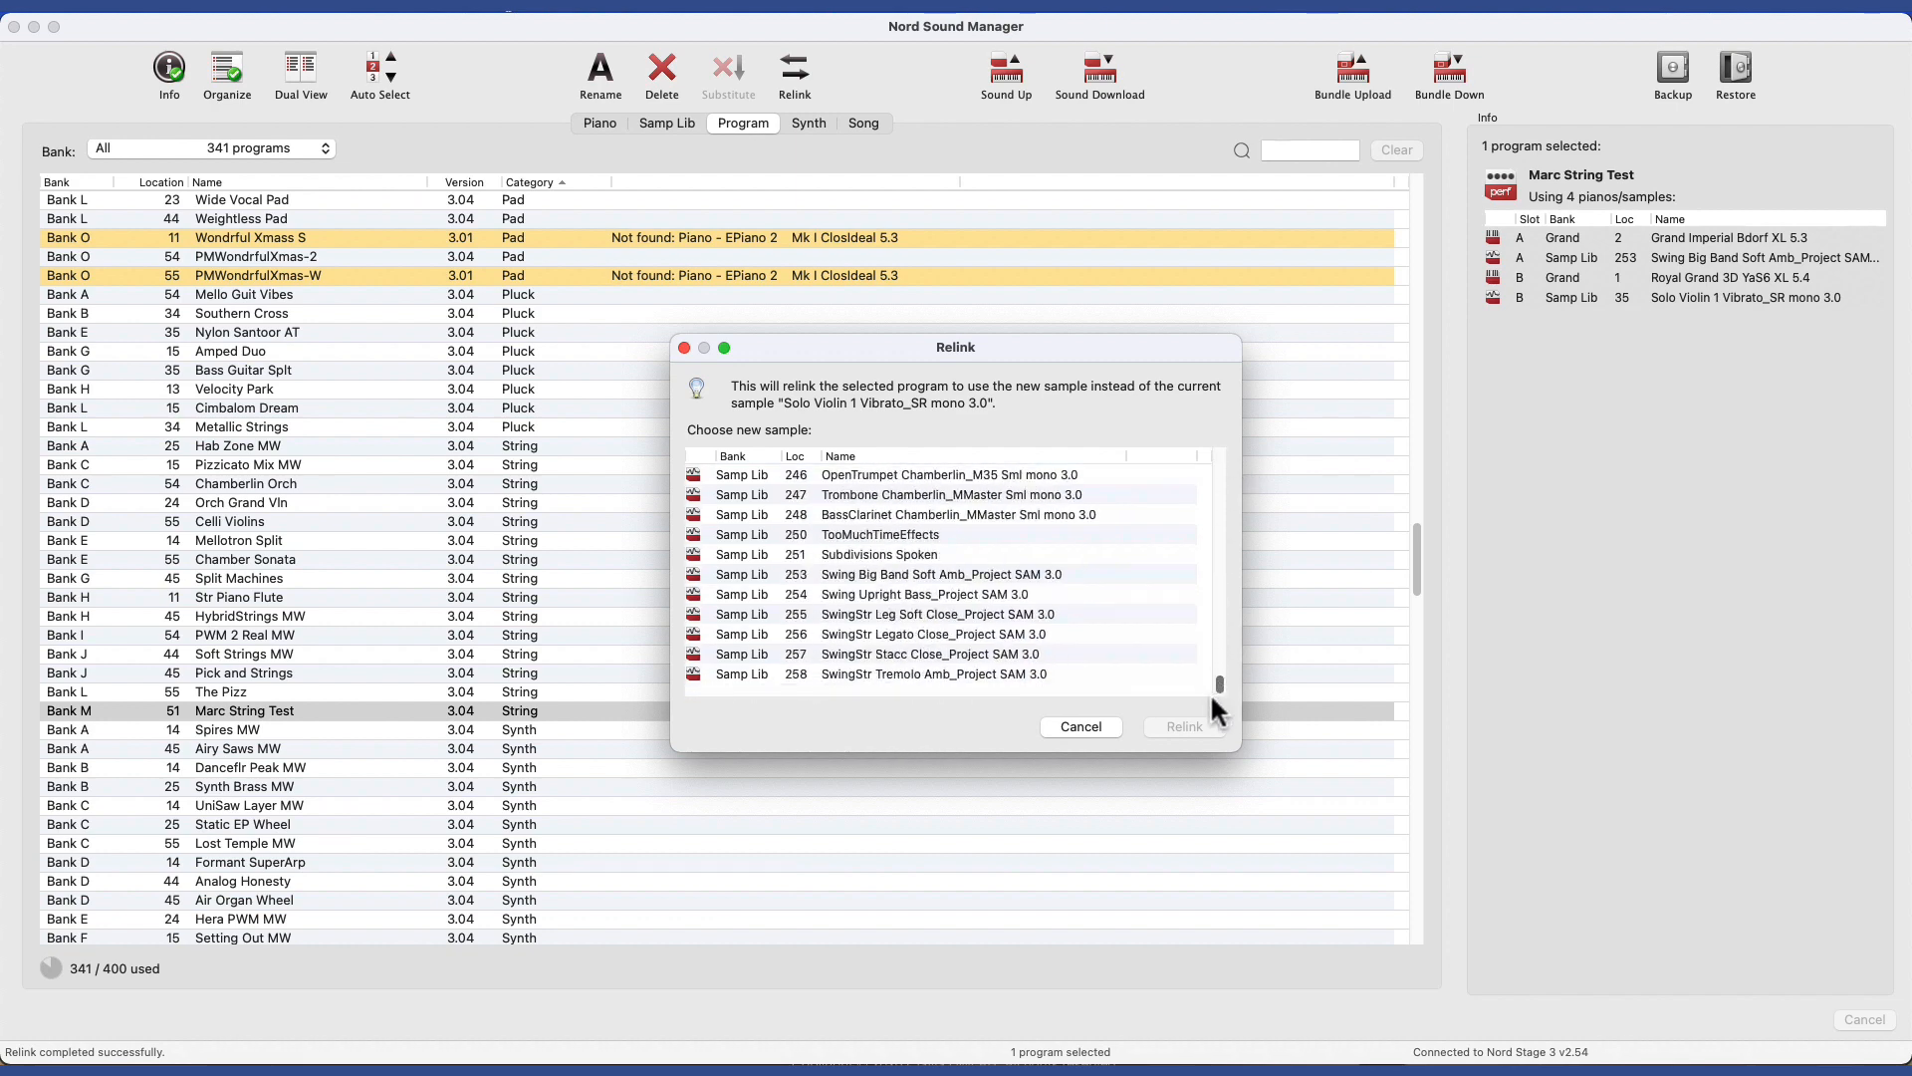
{"action": "left_click", "coordinate": [994, 594]}
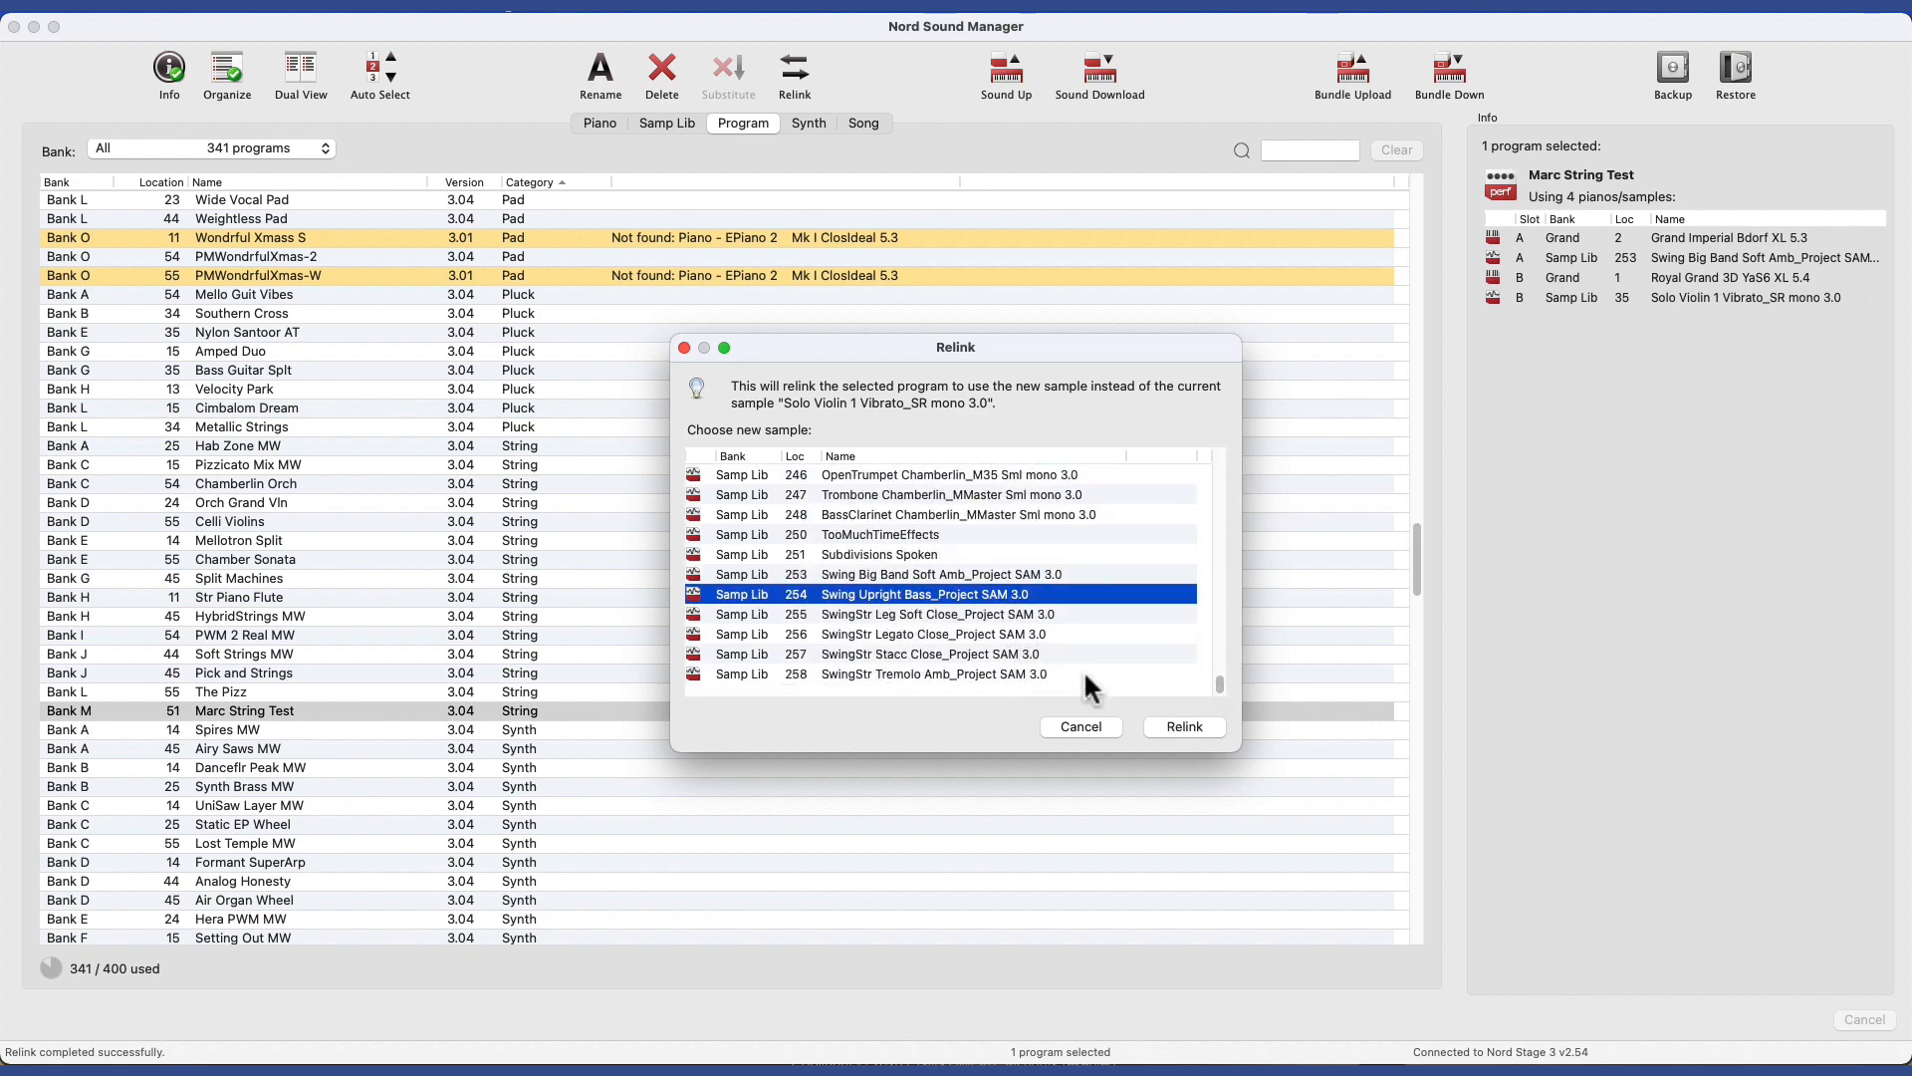
{"action": "left_click", "coordinate": [1182, 721]}
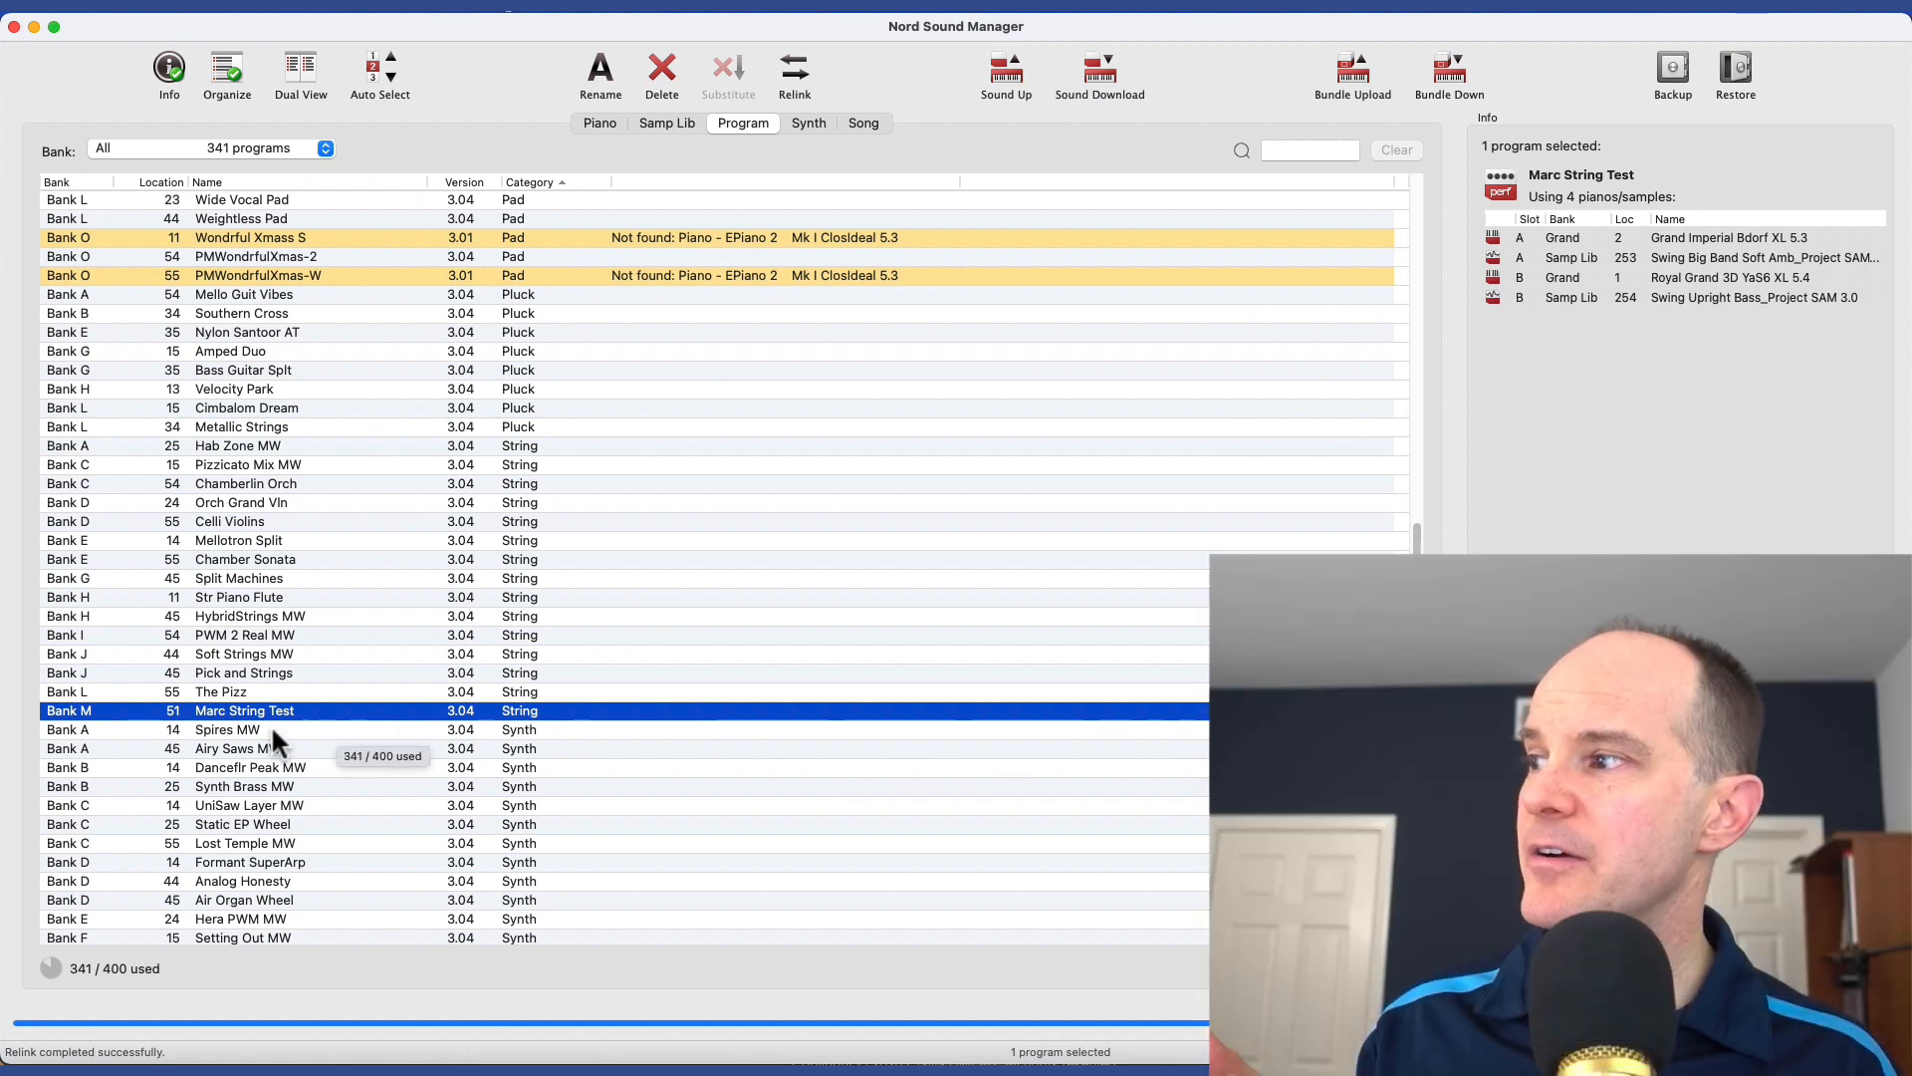